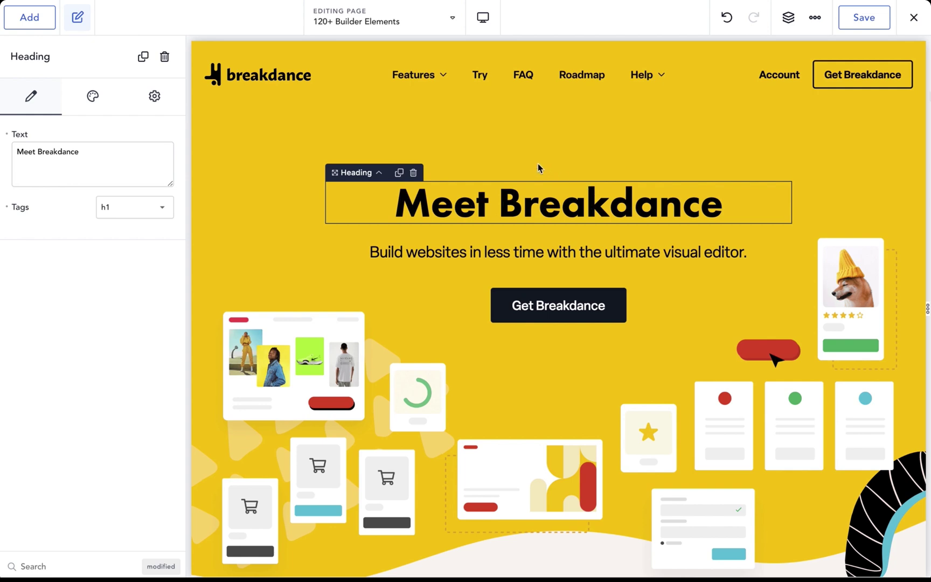
Open the site's Shop page preview from the menu dropdown
{"action": "left_click", "coordinate": [419, 78]}
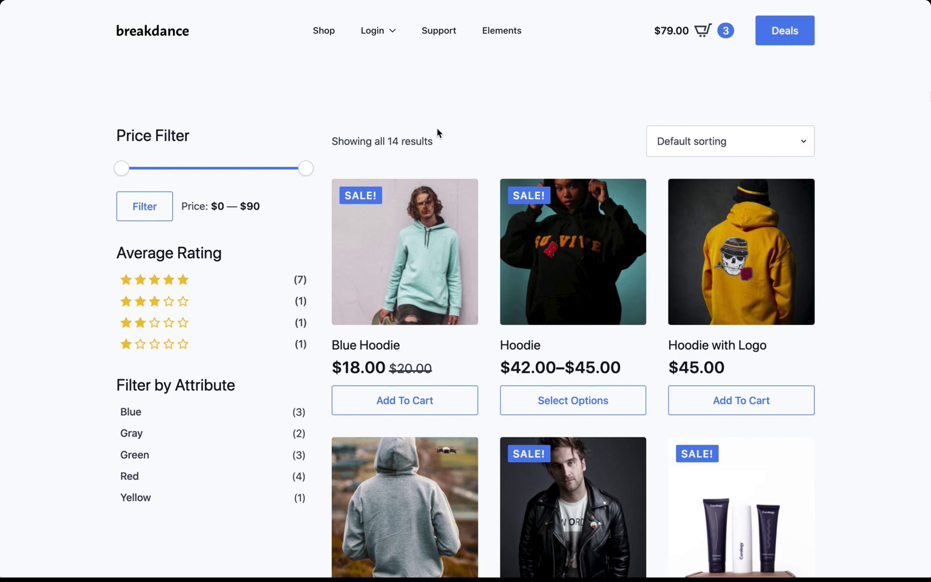
Scroll down the shop page to view more of the product grid
{"action": "scroll", "coordinate": [482, 170], "scroll_direction": "down", "scroll_amount": 5}
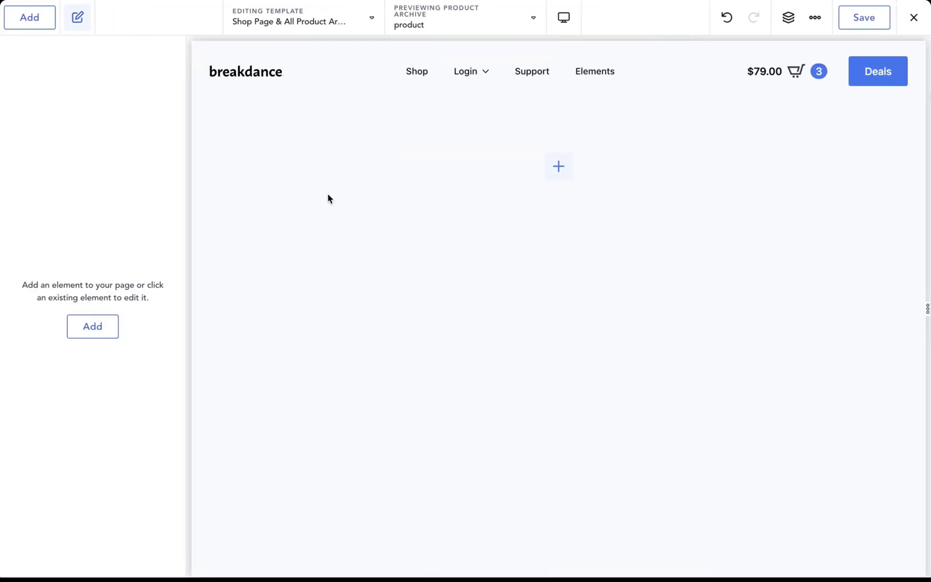
Add a two-column Columns element and narrow its left column
{"action": "left_click", "coordinate": [36, 21]}
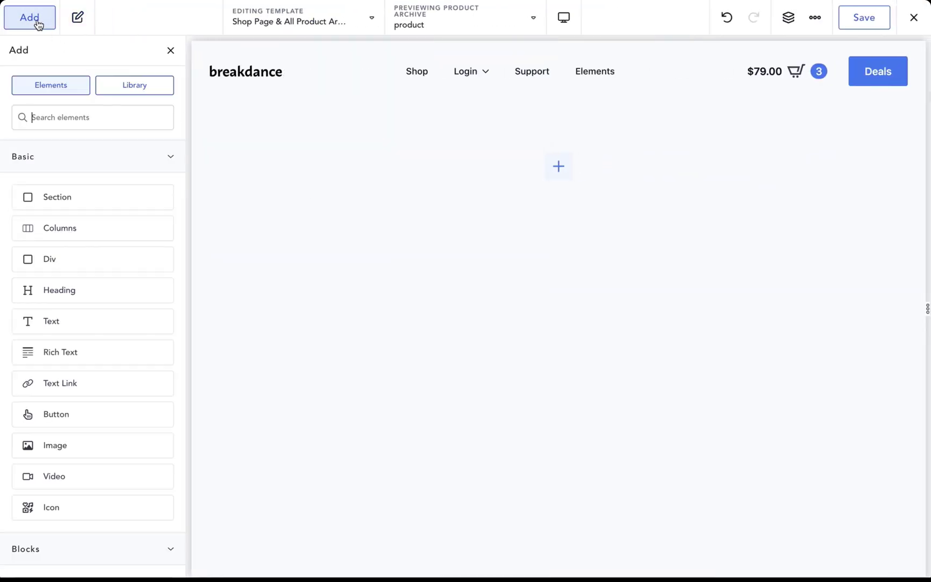
{"action": "type", "text": "col"}
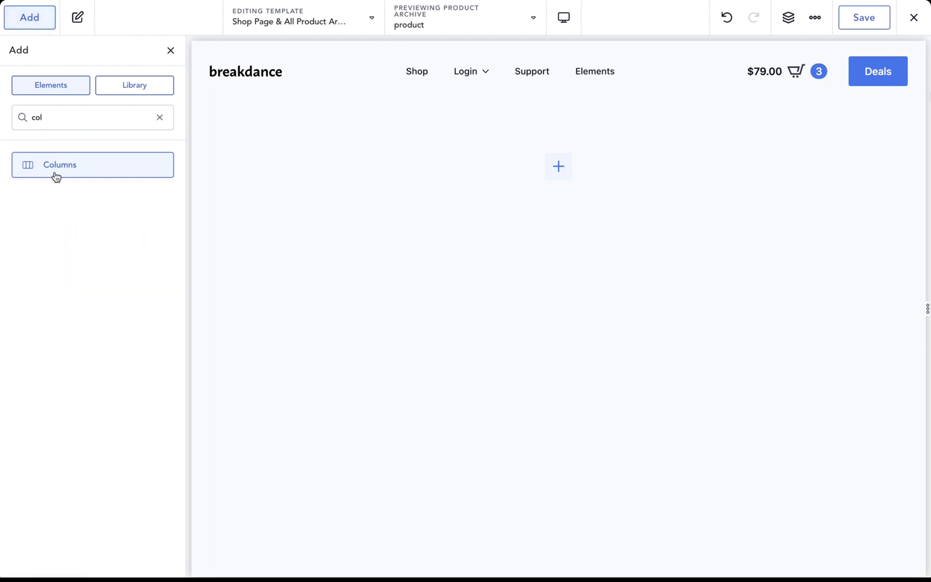
{"action": "left_click", "coordinate": [55, 169]}
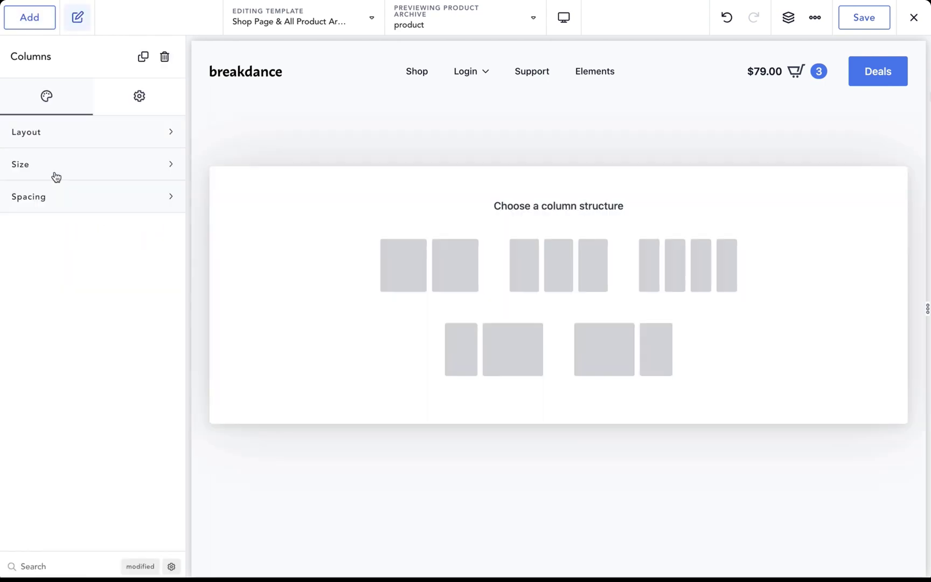
{"action": "left_click", "coordinate": [397, 274]}
{"action": "left_click", "coordinate": [470, 240]}
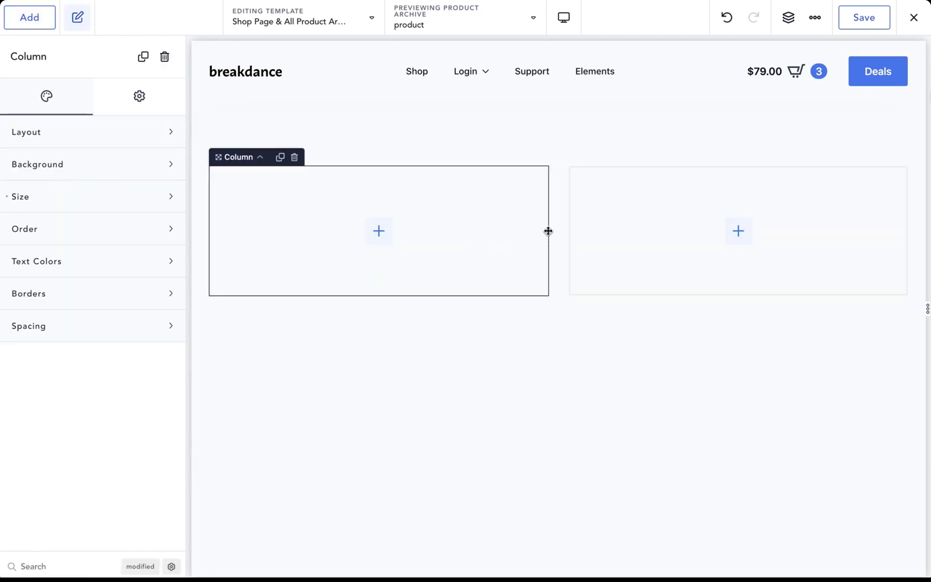
{"action": "left_click_drag", "start_coordinate": [548, 232], "coordinate": [415, 231]}
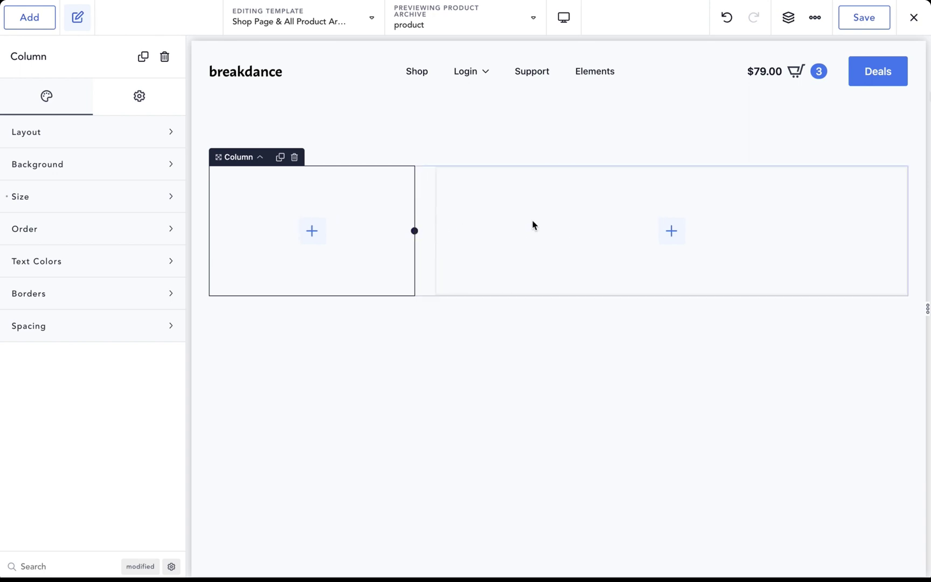
Place the Shop Filters element into the narrow left column
{"action": "left_click", "coordinate": [42, 25]}
{"action": "type", "text": "shop"}
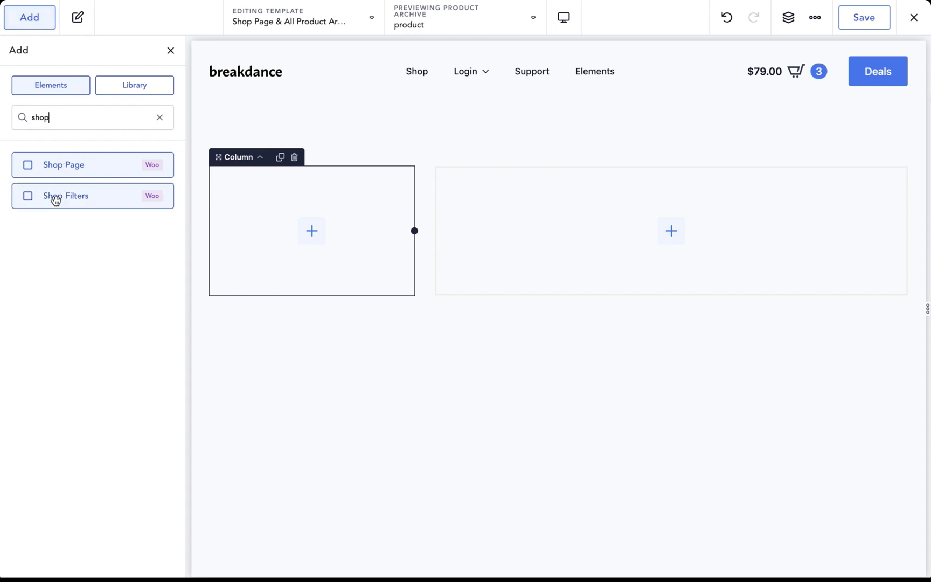
{"action": "left_click_drag", "start_coordinate": [56, 198], "coordinate": [331, 233]}
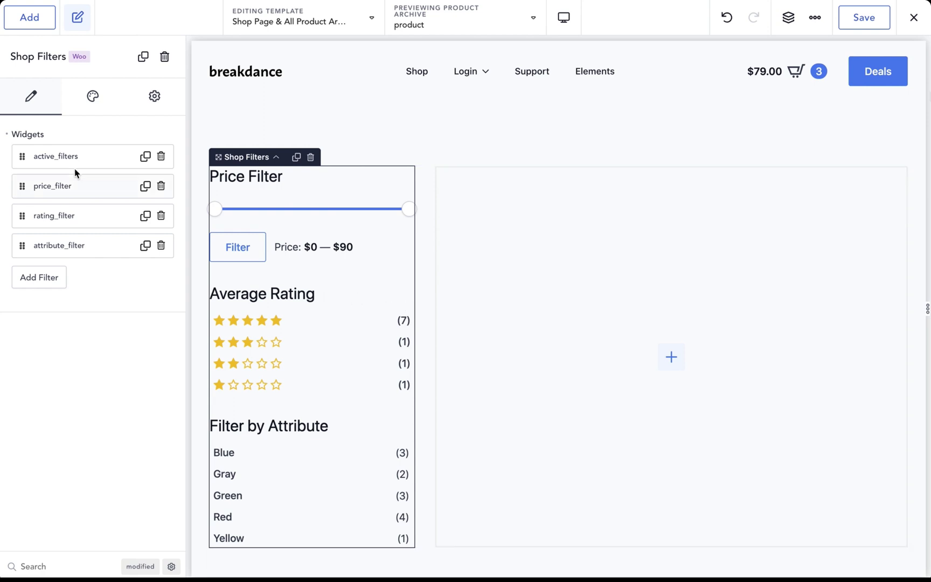
Place the Shop Page product grid into the empty right column
{"action": "left_click", "coordinate": [572, 252]}
{"action": "left_click", "coordinate": [47, 25]}
{"action": "type", "text": "shop p"}
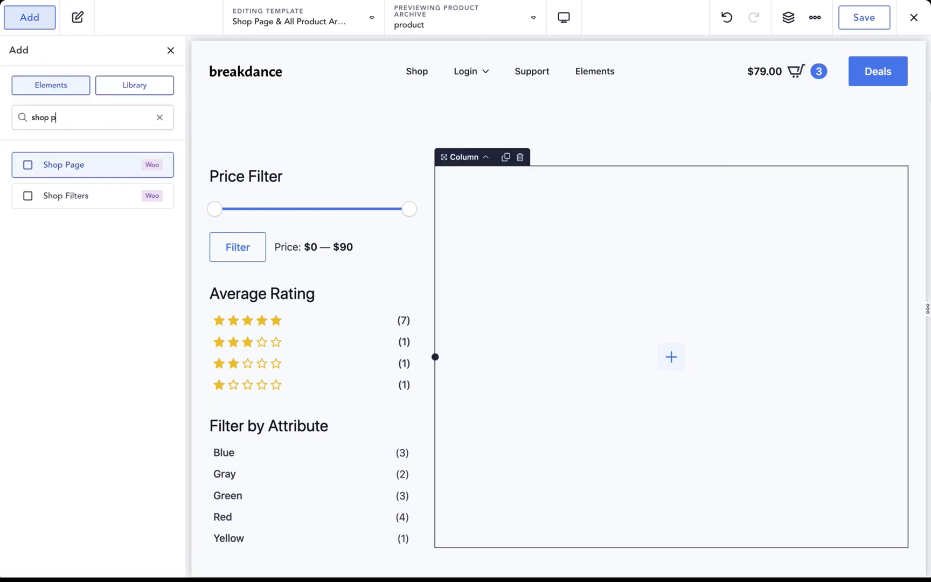
{"action": "left_click_drag", "start_coordinate": [54, 164], "coordinate": [534, 238]}
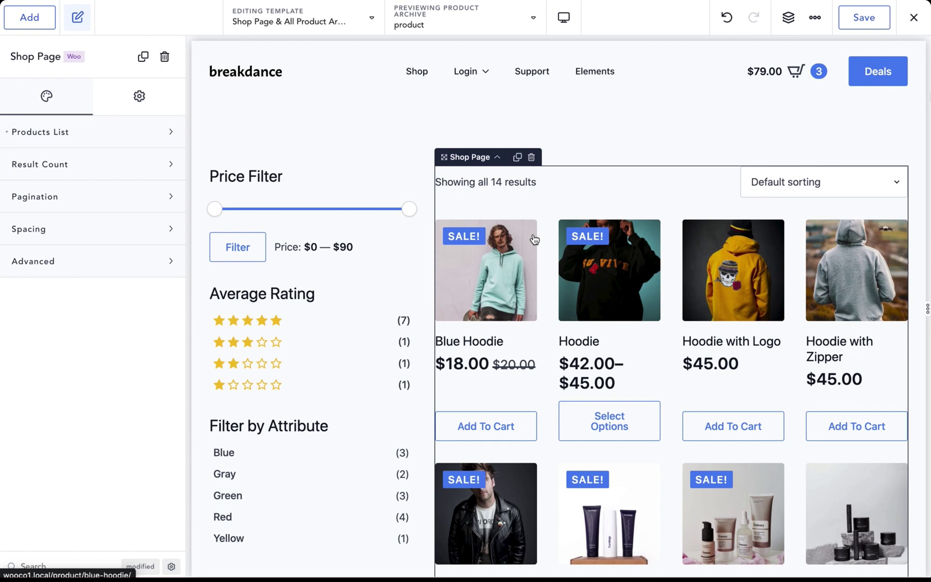
Set the product grid's Products Per Row to 3
{"action": "left_click", "coordinate": [80, 134]}
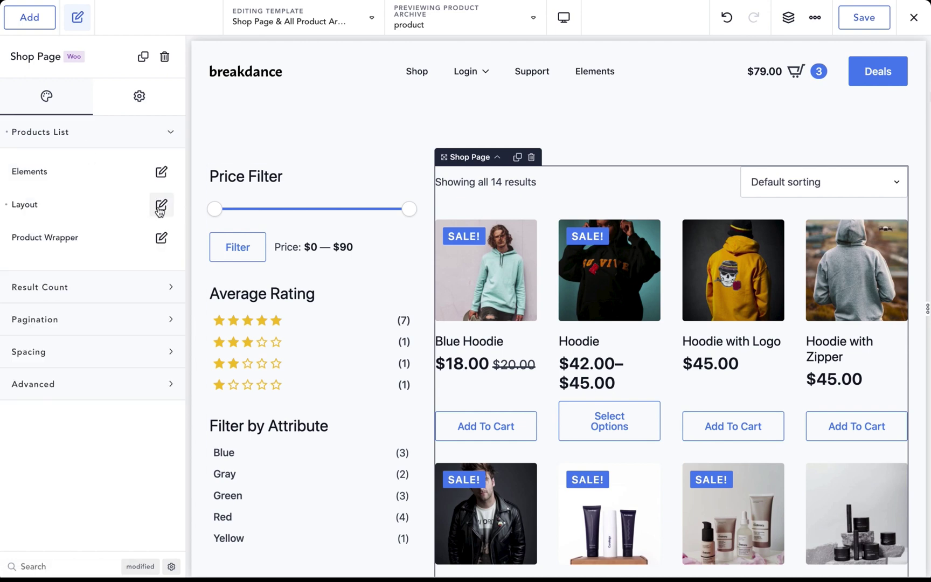
{"action": "left_click", "coordinate": [161, 204]}
{"action": "left_click", "coordinate": [132, 264]}
{"action": "type", "text": "3"}
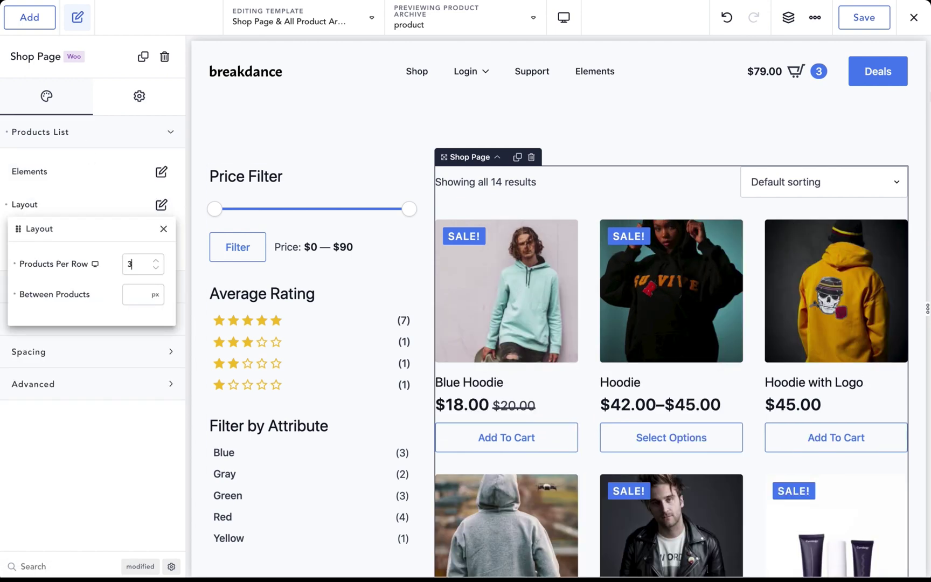
{"action": "left_click", "coordinate": [386, 128]}
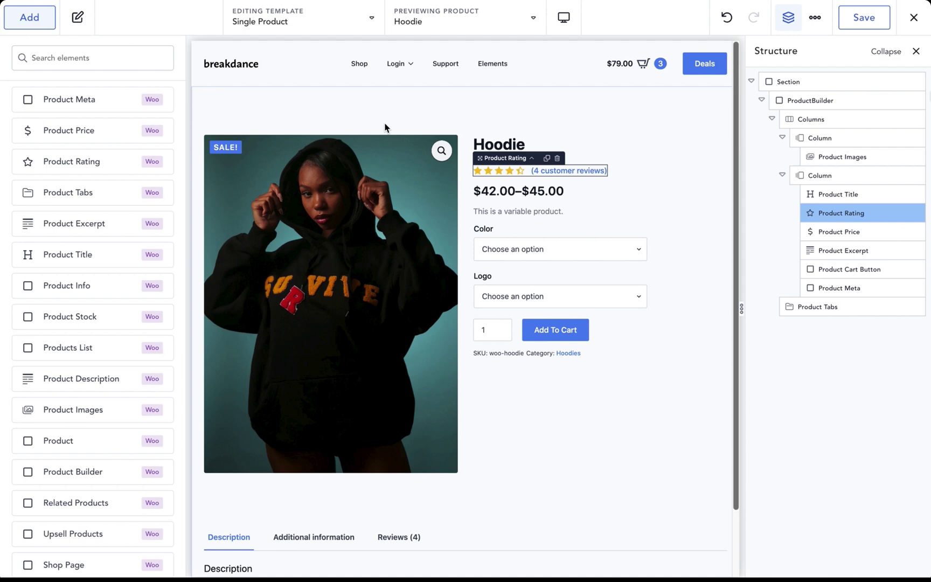
Stack Product Rating vertically with 6 px after the stars, then open Global Settings
{"action": "left_click", "coordinate": [528, 171]}
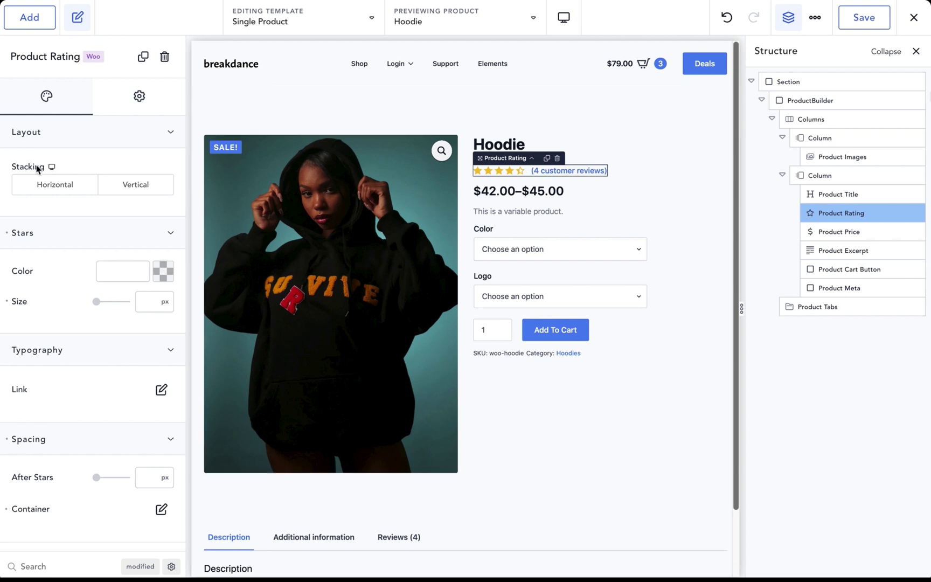
{"action": "left_click", "coordinate": [135, 185]}
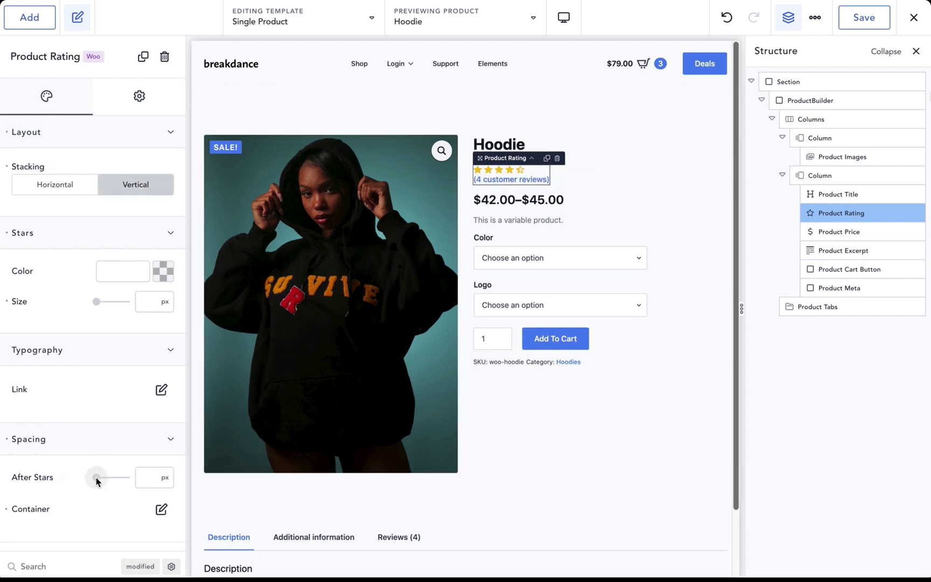
{"action": "left_click_drag", "start_coordinate": [102, 482], "coordinate": [101, 479]}
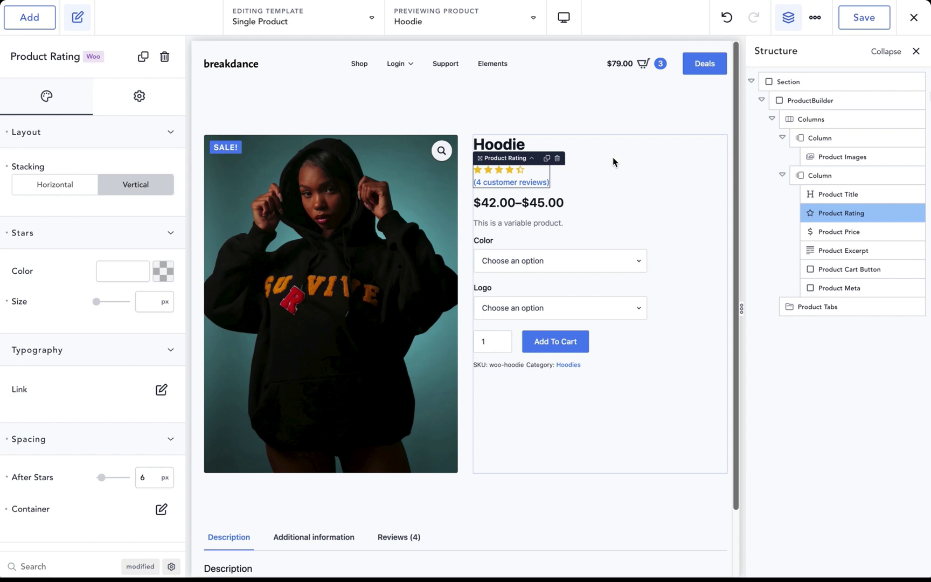
{"action": "left_click", "coordinate": [815, 18]}
{"action": "left_click", "coordinate": [835, 59]}
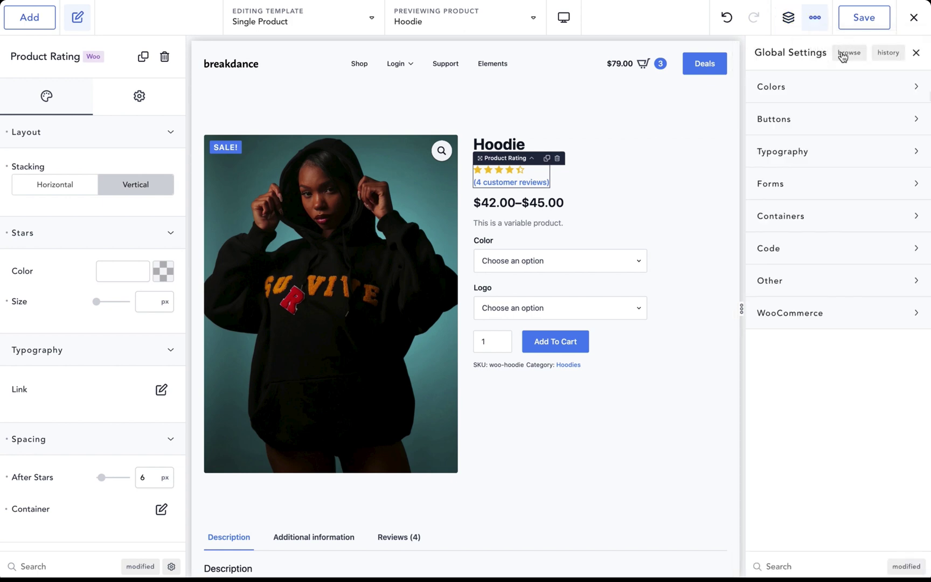
Set the global Brand colour to black (#000000), previewing the shop and Hoodie pages
{"action": "left_click", "coordinate": [844, 54]}
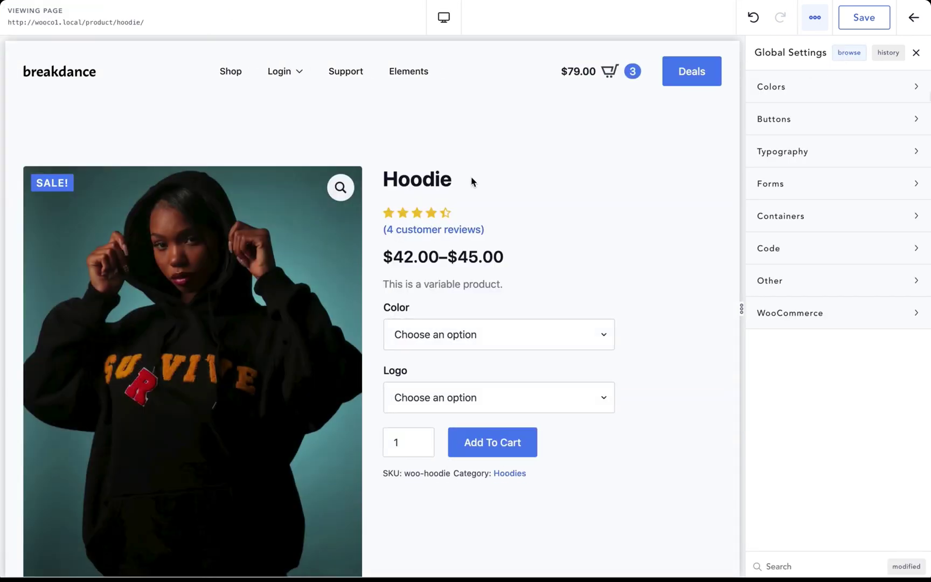
{"action": "left_click", "coordinate": [233, 73]}
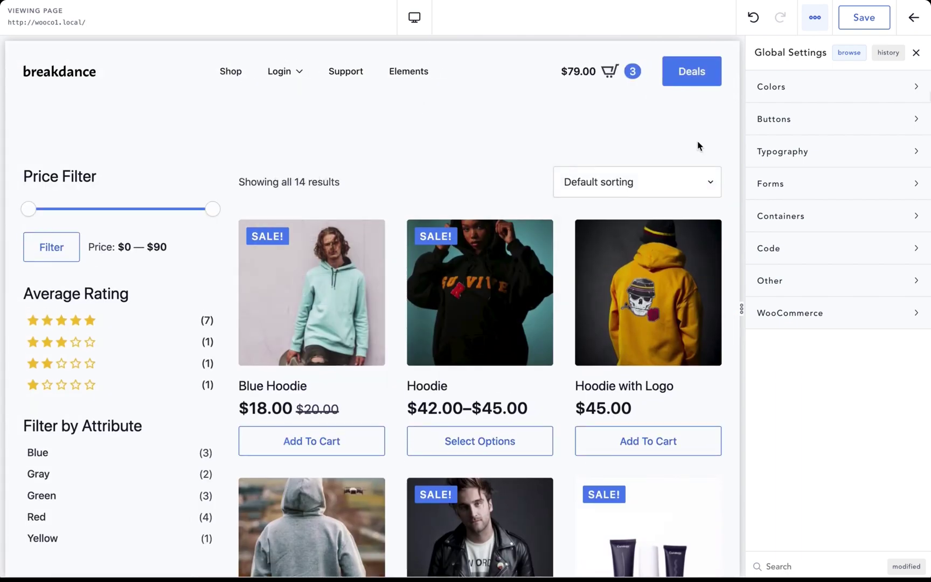
{"action": "left_click", "coordinate": [781, 89]}
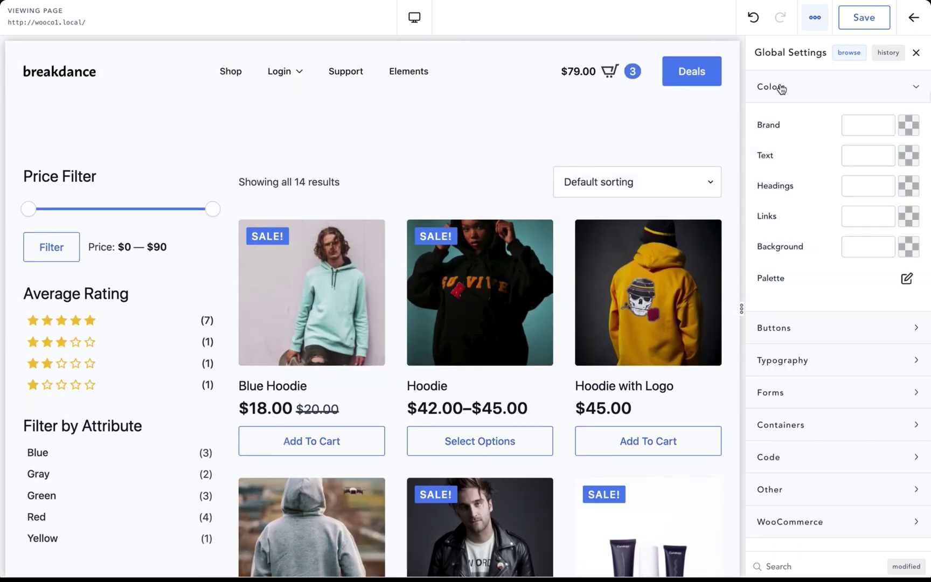
{"action": "left_click", "coordinate": [908, 125]}
{"action": "left_click_drag", "start_coordinate": [855, 202], "coordinate": [749, 291]}
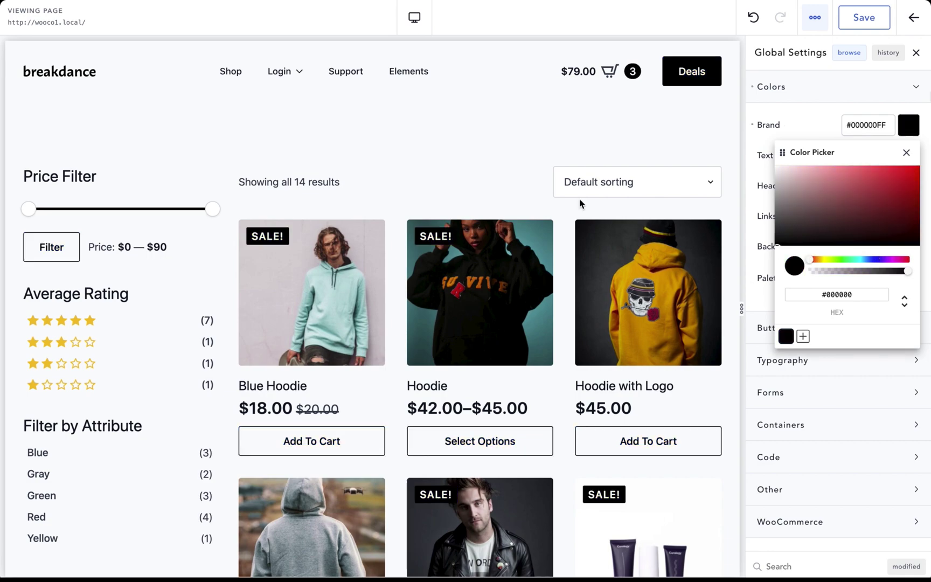
{"action": "scroll", "coordinate": [566, 167], "scroll_direction": "down", "scroll_amount": 7}
{"action": "scroll", "coordinate": [548, 200], "scroll_direction": "up", "scroll_amount": 7}
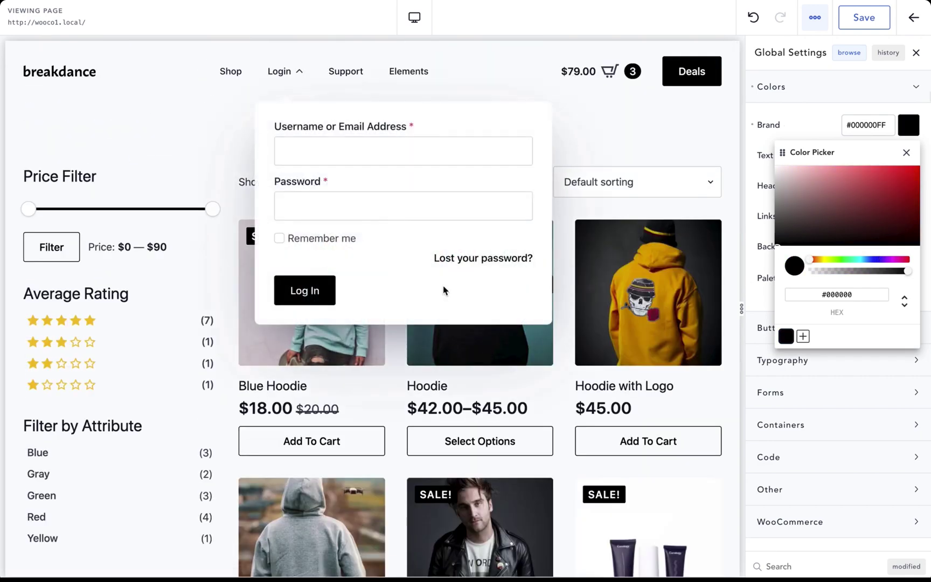
{"action": "left_click", "coordinate": [474, 339]}
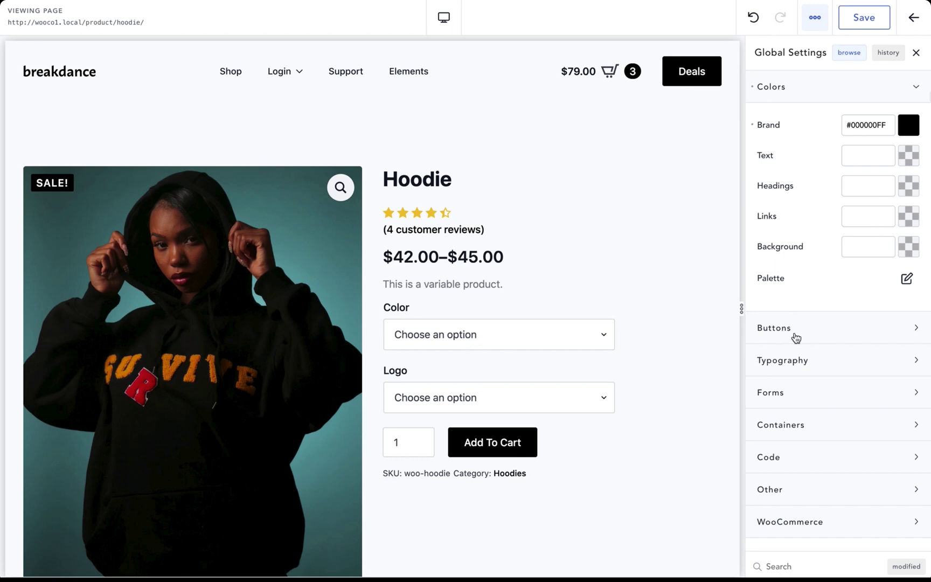
Set the global heading font to Antic Slab and body font to Source Sans Pro
{"action": "left_click", "coordinate": [783, 362]}
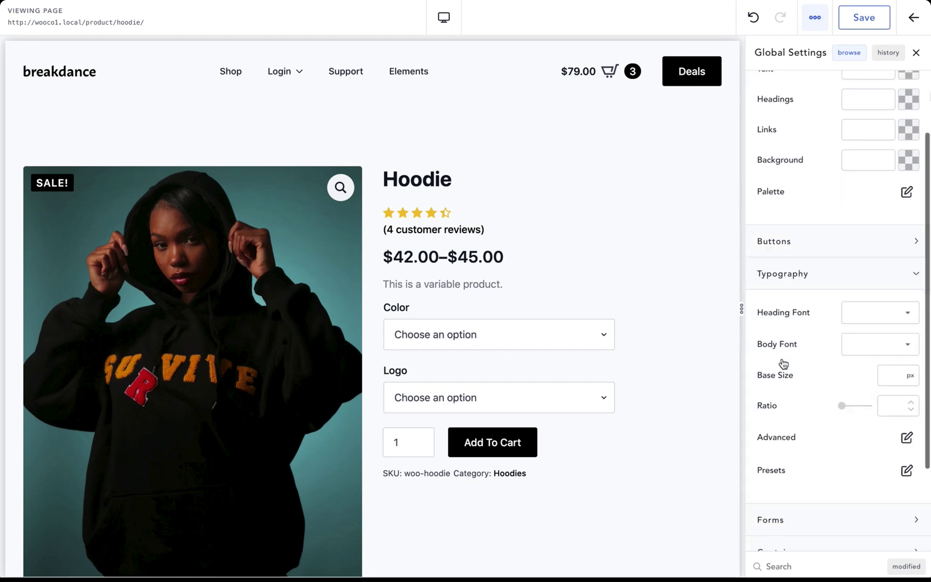
{"action": "left_click", "coordinate": [871, 240]}
{"action": "type", "text": "antic"}
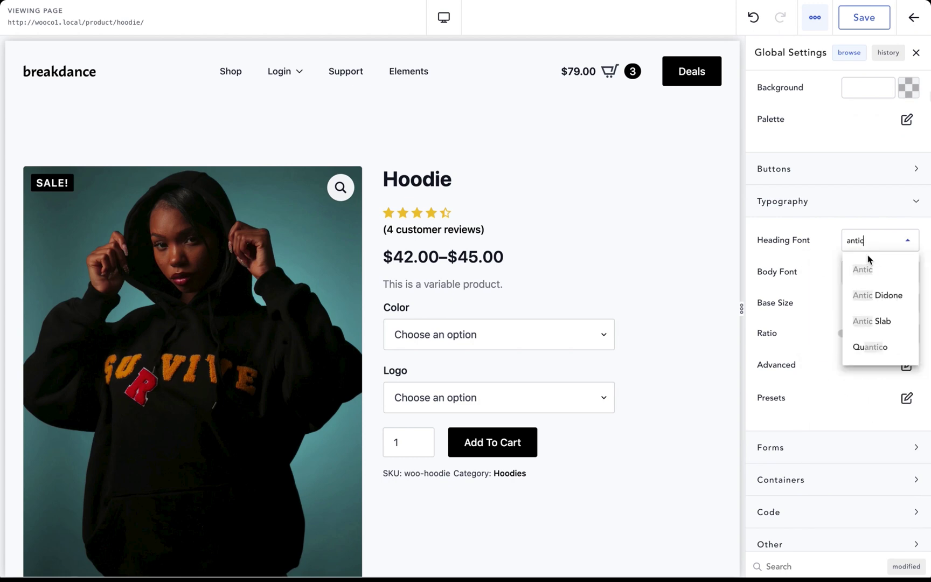
{"action": "left_click", "coordinate": [870, 321]}
{"action": "left_click", "coordinate": [862, 268]}
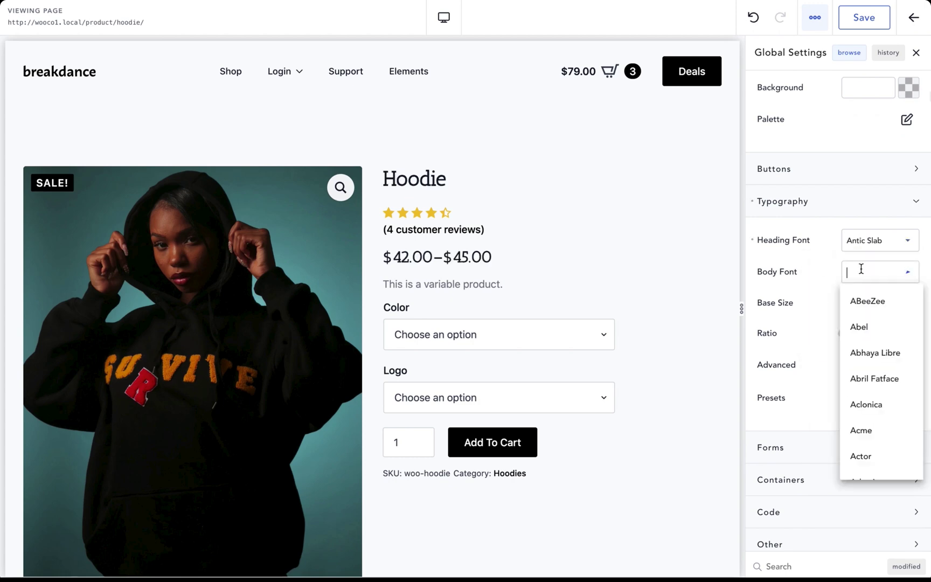
{"action": "type", "text": "source sans"}
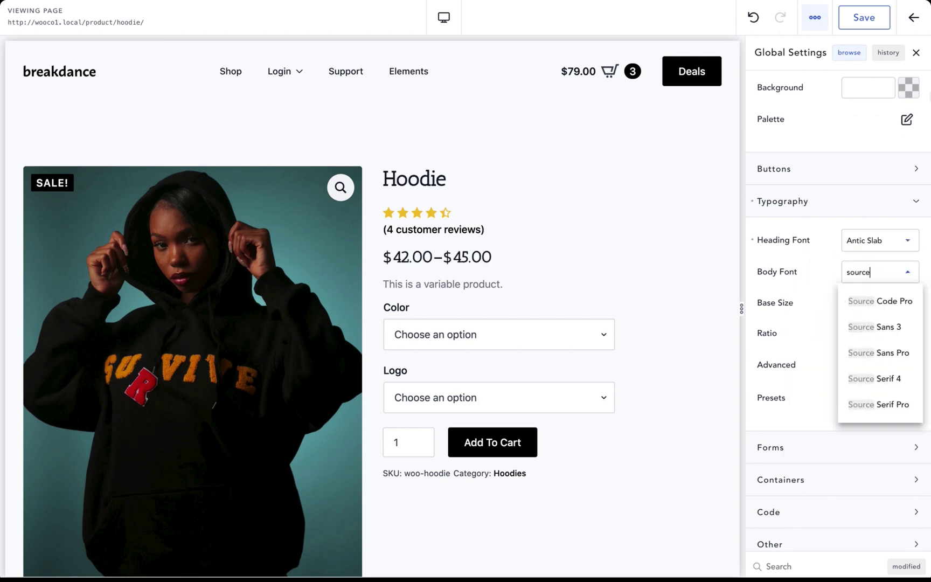
{"action": "left_click", "coordinate": [879, 326]}
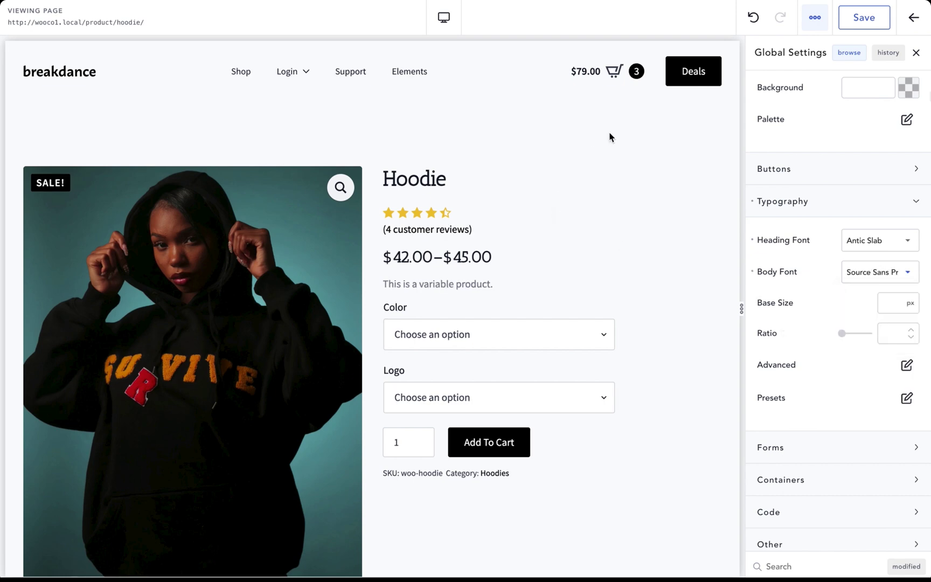
On the Blue Hoodie page, set global base size 20 px and type ratio 1.4
{"action": "left_click", "coordinate": [631, 85]}
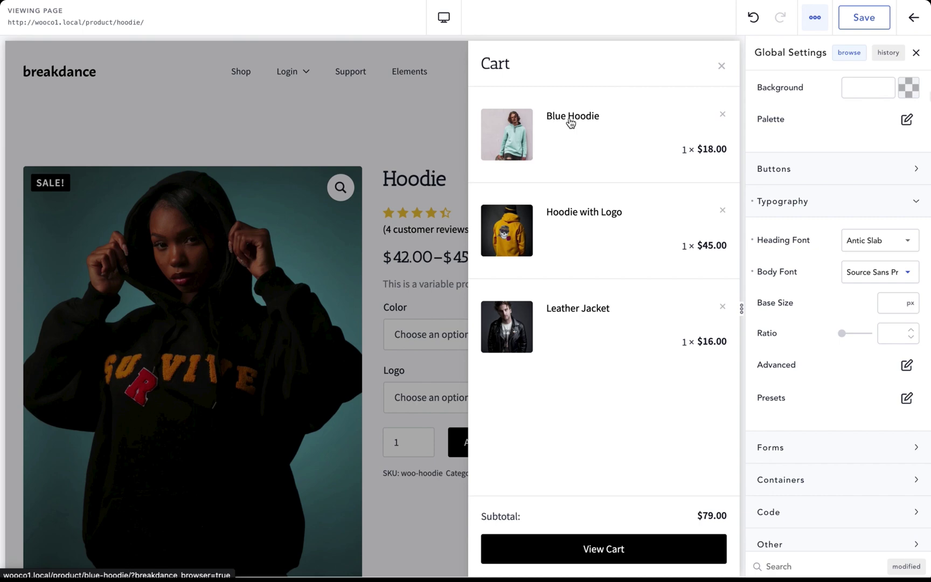
{"action": "left_click", "coordinate": [571, 123]}
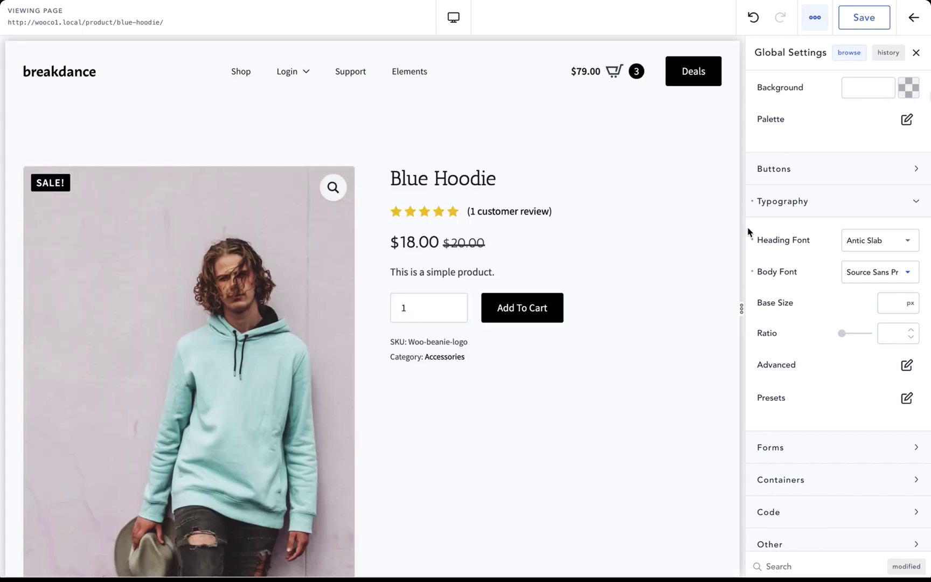
{"action": "left_click", "coordinate": [884, 297]}
{"action": "type", "text": "20"}
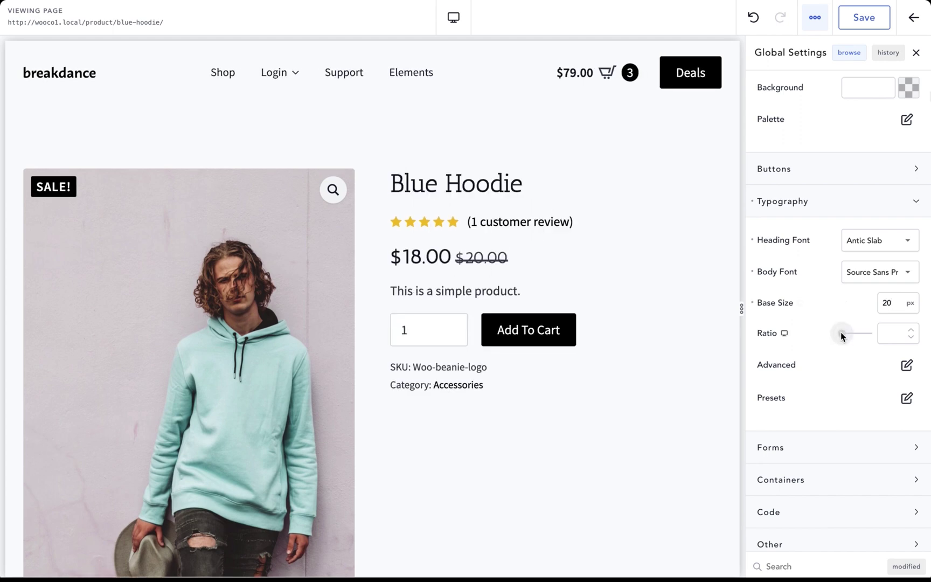
{"action": "mouse_move", "coordinate": [844, 336]}
{"action": "left_mouse_down"}
{"action": "mouse_move", "coordinate": [863, 334]}
{"action": "mouse_move", "coordinate": [854, 333]}
{"action": "left_mouse_up"}
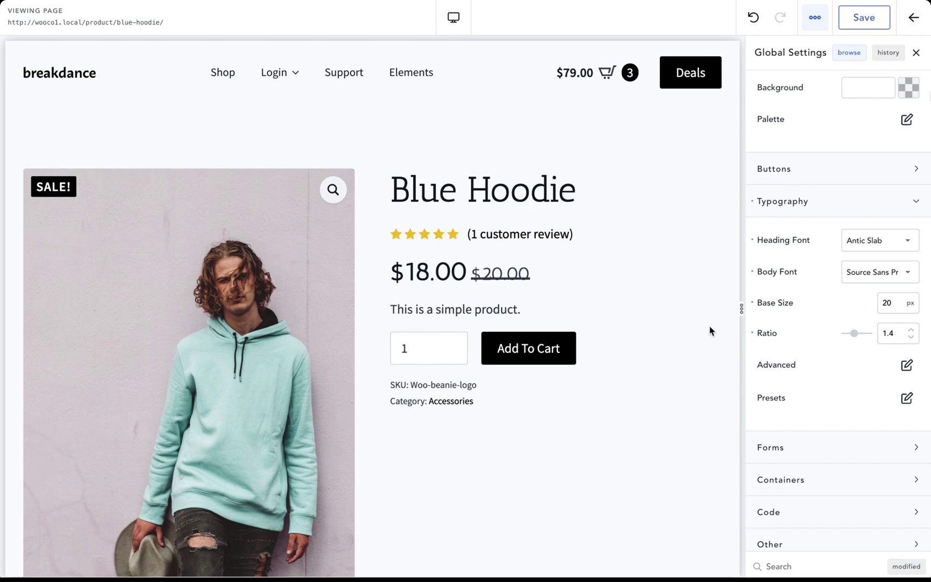
Give global form fields a 2 px border coloured greyish purple #988FAD
{"action": "scroll", "coordinate": [856, 412], "scroll_direction": "down", "scroll_amount": 1}
{"action": "left_click", "coordinate": [809, 408]}
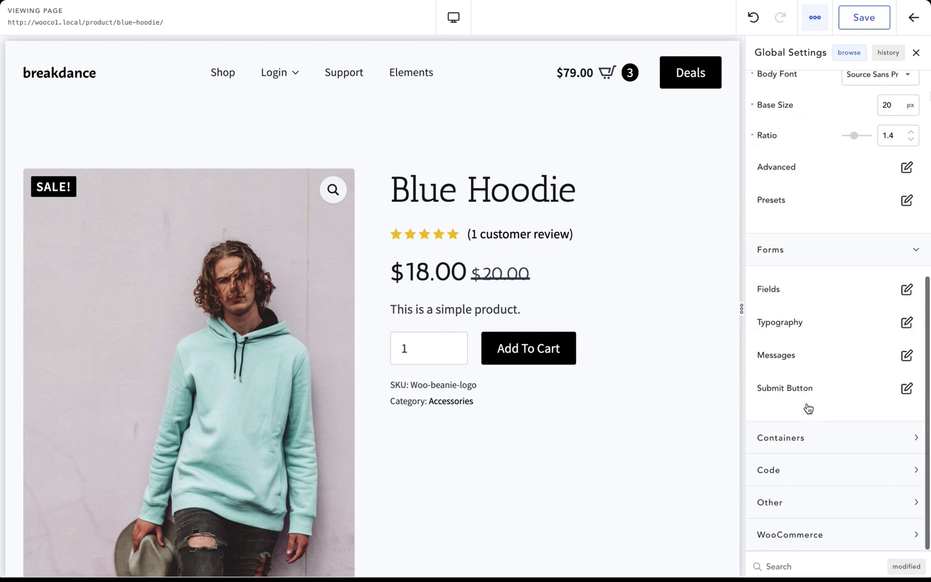
{"action": "left_click", "coordinate": [907, 289]}
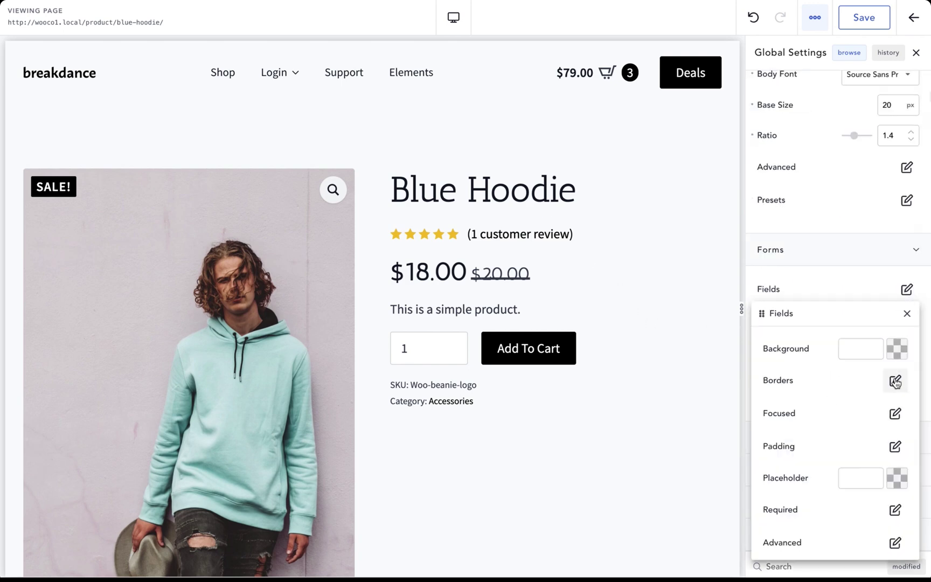
{"action": "left_click", "coordinate": [896, 382]}
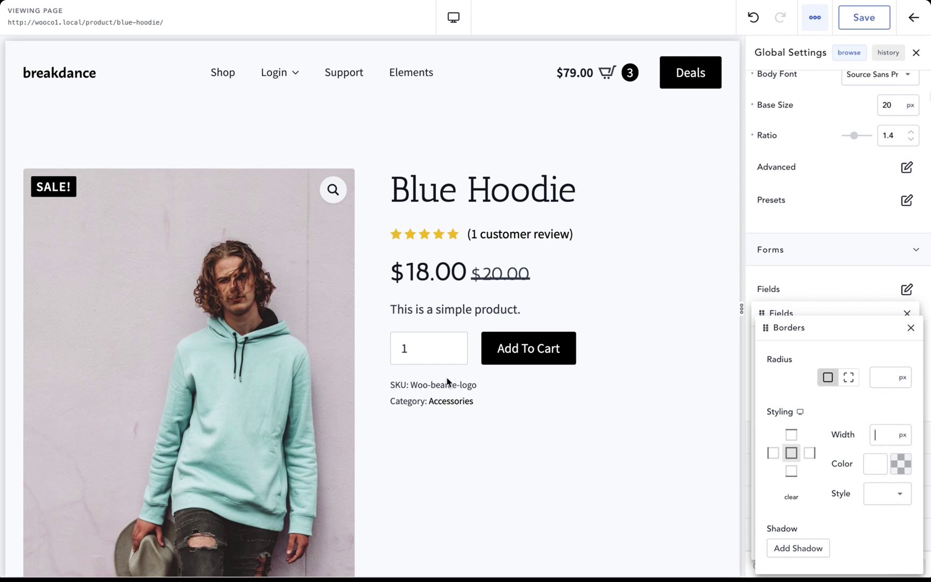
{"action": "type", "text": "2"}
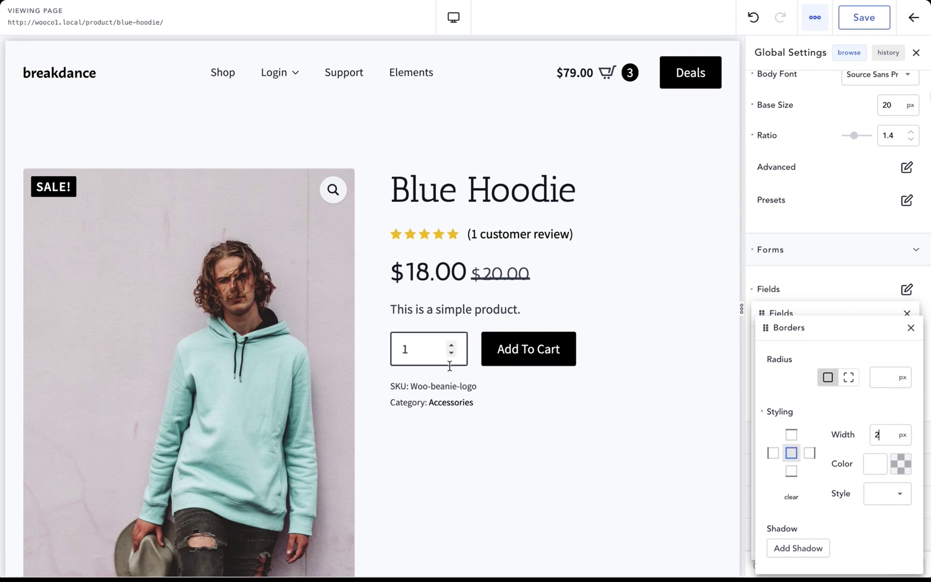
{"action": "left_click", "coordinate": [901, 465]}
{"action": "left_click", "coordinate": [794, 421]}
{"action": "left_click", "coordinate": [750, 416]}
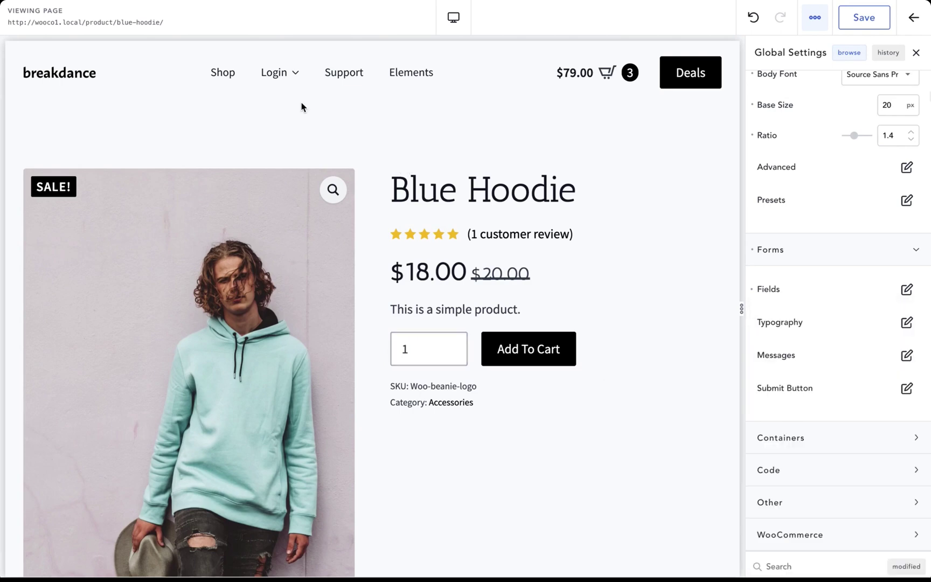
{"action": "mouse_move", "coordinate": [281, 74]}
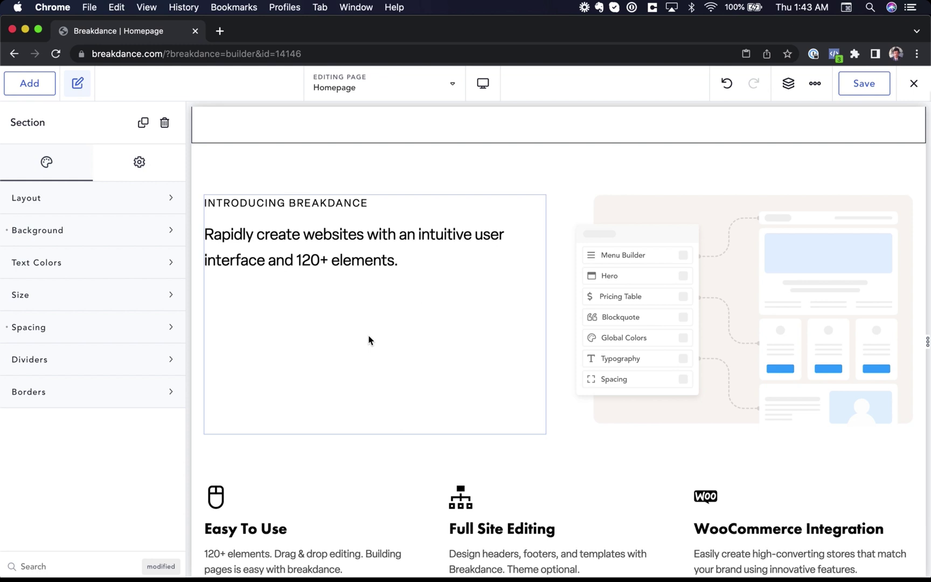
Show the Elements panel beside the Homepage in the builder
{"action": "left_click", "coordinate": [42, 93]}
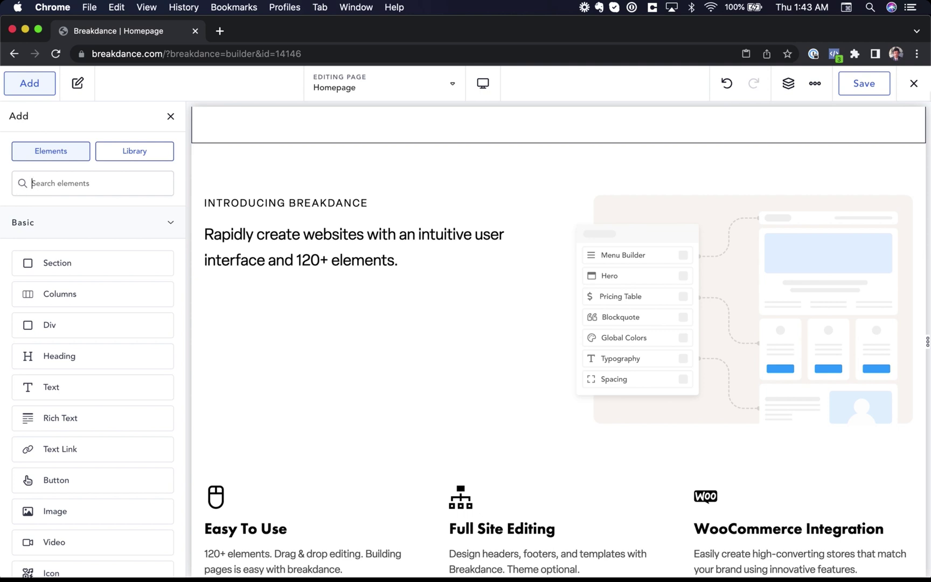
Add a Heading under INTRODUCING BREAKDANCE with 24 px of space below it
{"action": "type", "text": "he"}
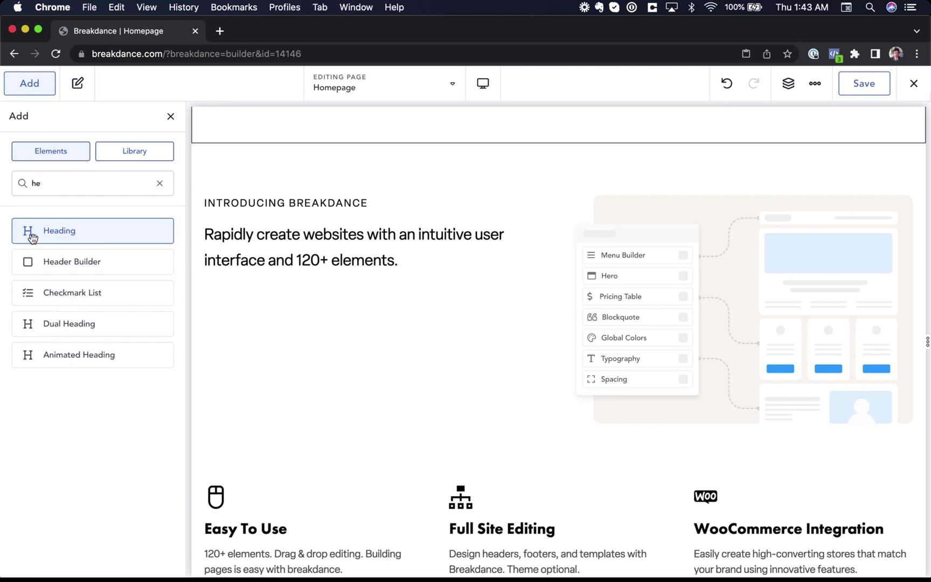
{"action": "left_click_drag", "start_coordinate": [29, 235], "coordinate": [233, 226]}
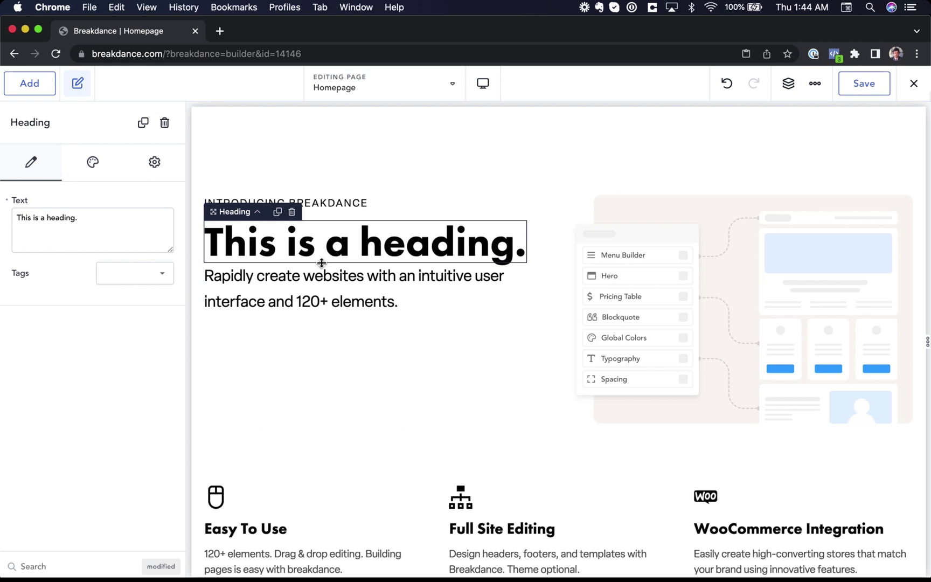
{"action": "mouse_move", "coordinate": [323, 275]}
{"action": "left_mouse_down"}
{"action": "mouse_move", "coordinate": [320, 289]}
{"action": "mouse_move", "coordinate": [322, 272]}
{"action": "left_mouse_up"}
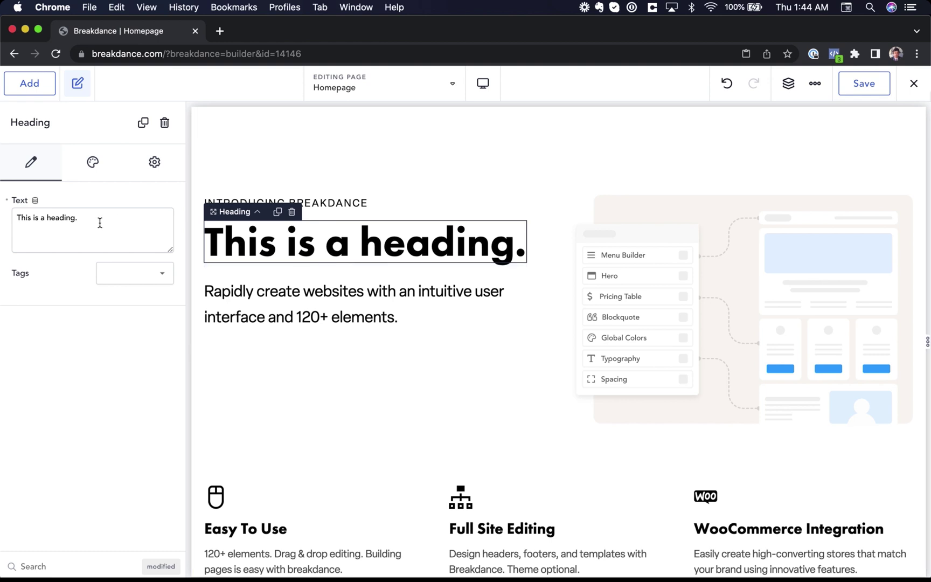
Change the heading text to 'Powerful & easy-to-use.' and make it an h2
{"action": "double_click", "coordinate": [315, 243]}
{"action": "type", "text": "Pow"}
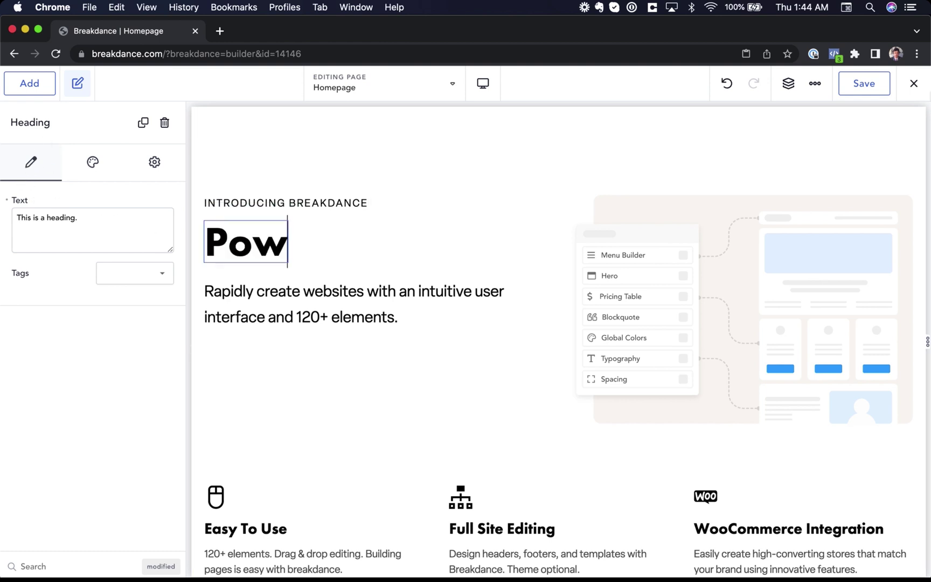
{"action": "type", "text": "erful & easy-to-use."}
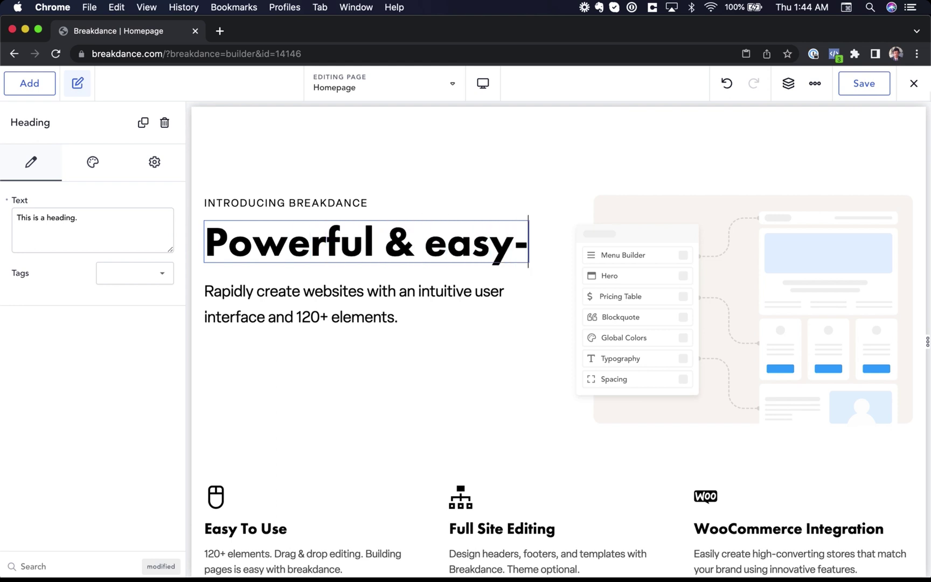
{"action": "left_click", "coordinate": [128, 280]}
{"action": "left_click", "coordinate": [125, 310]}
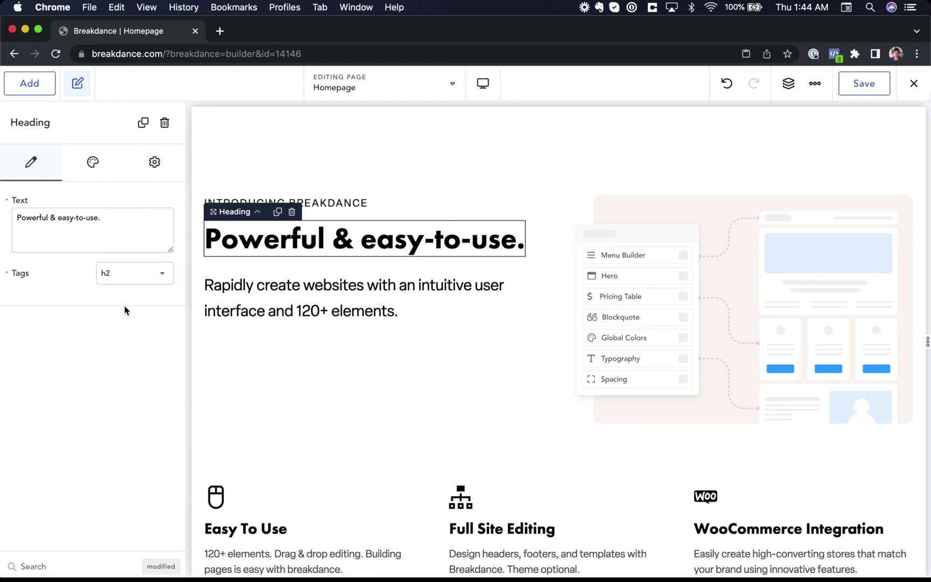
Show the heading's Style settings and preview the page at Phone Landscape width
{"action": "left_click", "coordinate": [91, 165]}
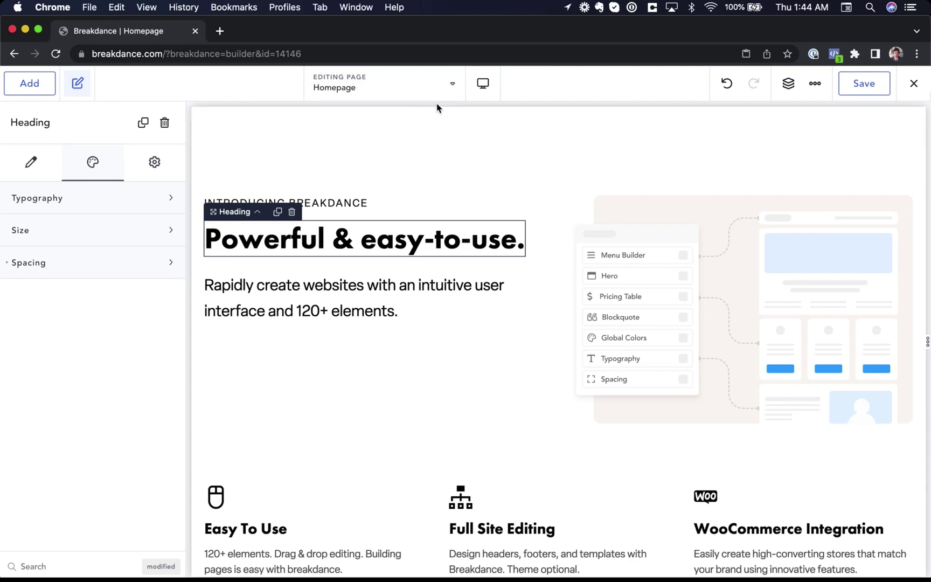
{"action": "left_click", "coordinate": [483, 84]}
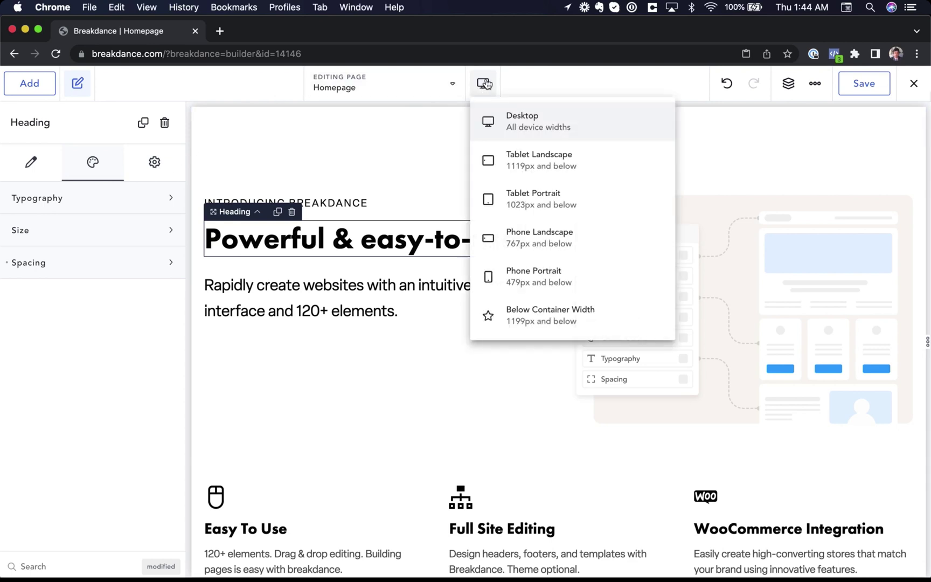
{"action": "left_click", "coordinate": [519, 236]}
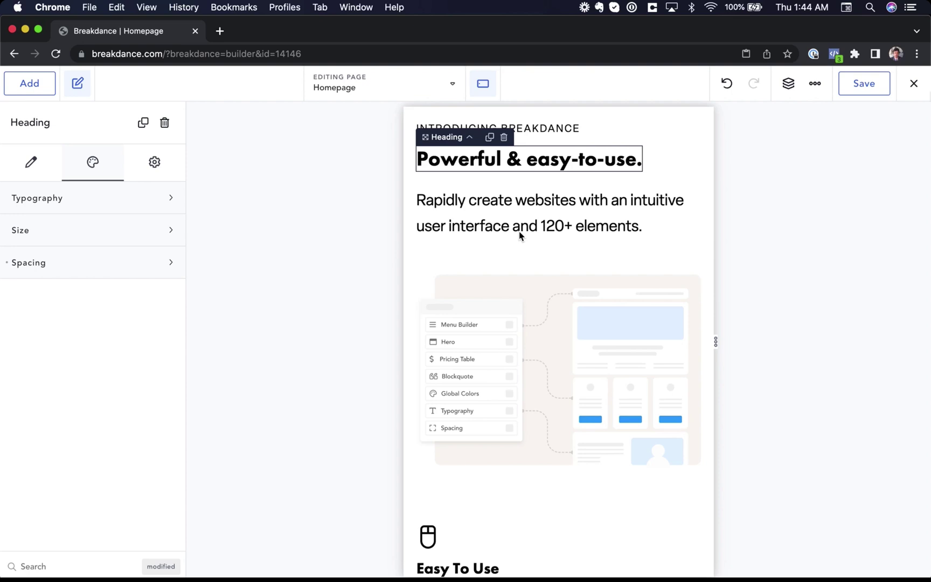
Expand the heading's Spacing and switch Margin Top's breakpoint to desktop, then tablet
{"action": "left_click", "coordinate": [86, 262]}
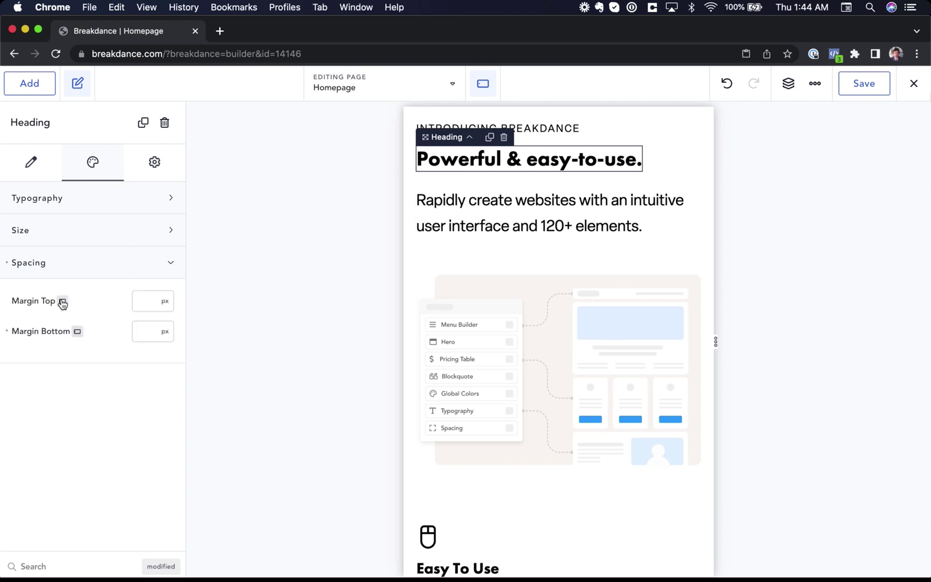
{"action": "mouse_move", "coordinate": [62, 304]}
{"action": "left_click", "coordinate": [64, 322]}
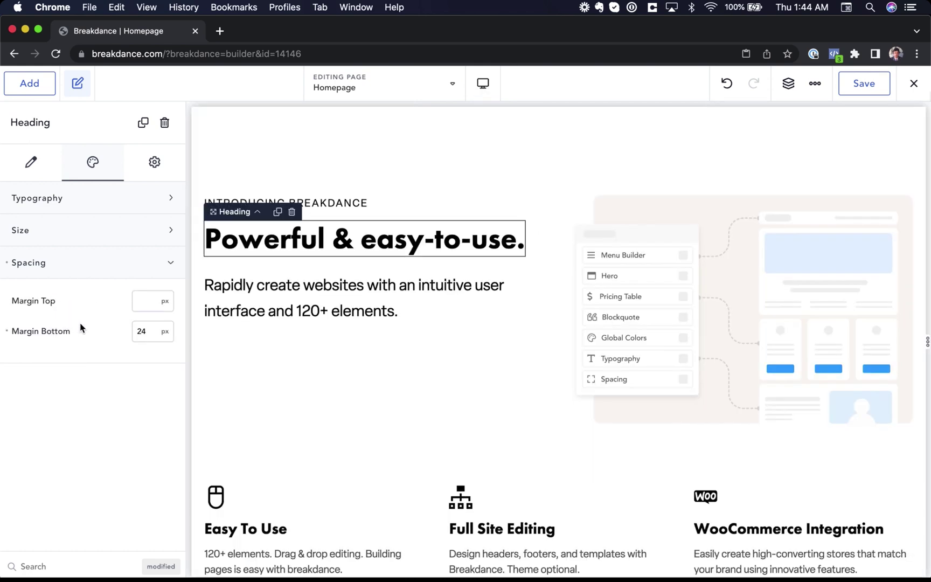
{"action": "mouse_move", "coordinate": [63, 303]}
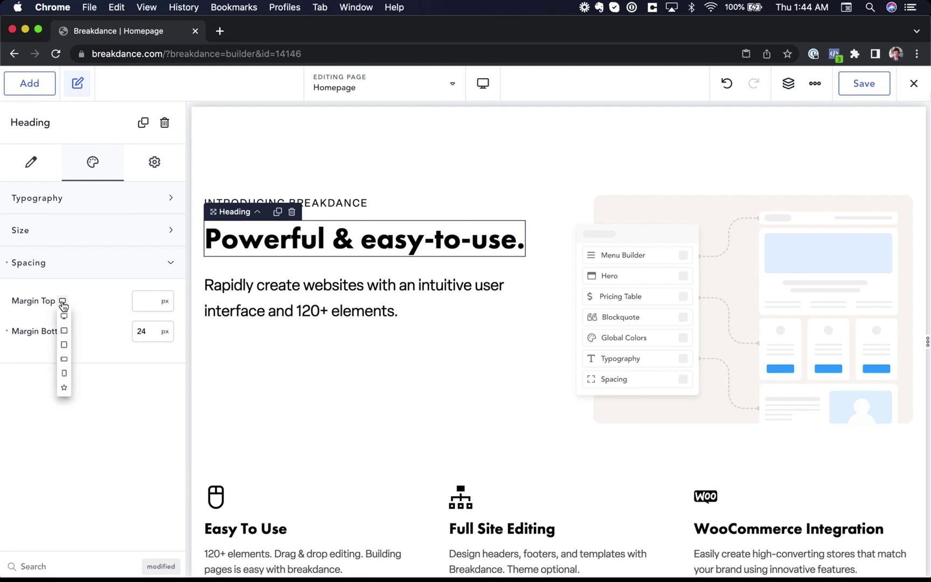
{"action": "left_click", "coordinate": [64, 347]}
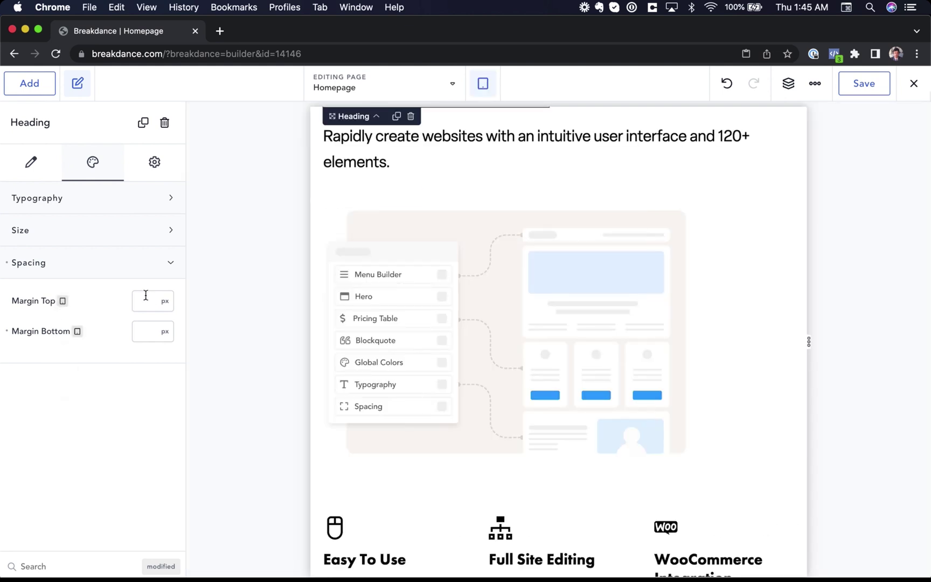
{"action": "scroll", "coordinate": [584, 249], "scroll_direction": "up", "scroll_amount": 5}
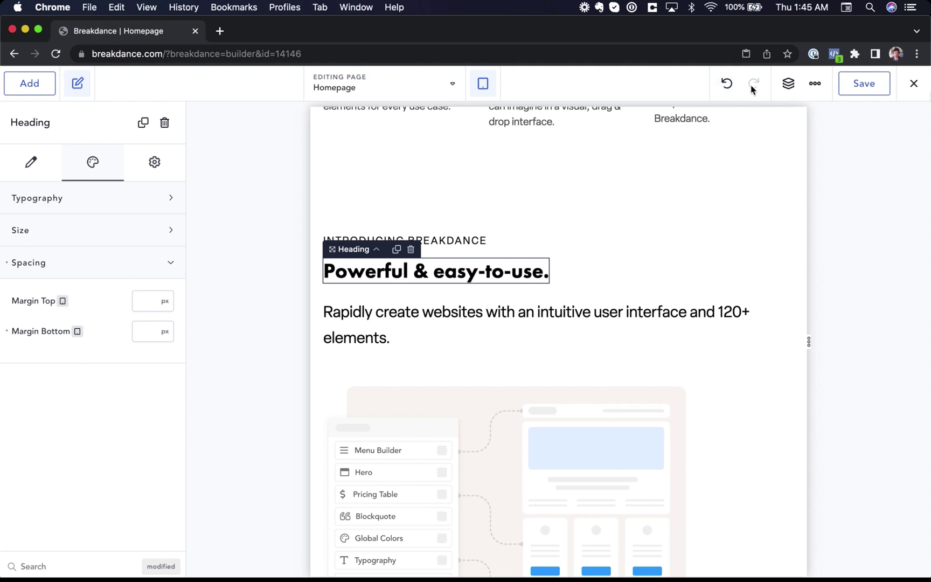
Browse the first section's heading and button in the structure tree, then exit to the header template
{"action": "left_click", "coordinate": [787, 86]}
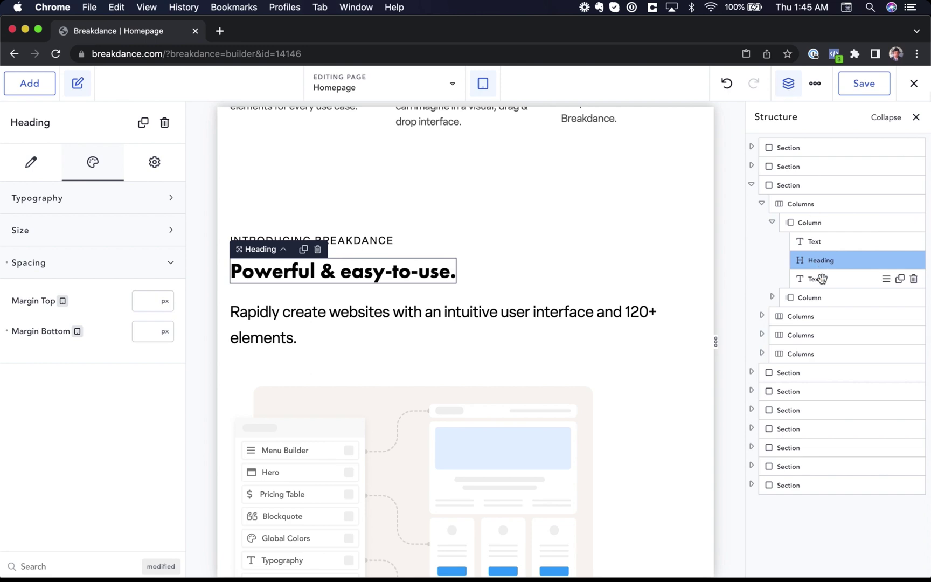
{"action": "left_click", "coordinate": [760, 148]}
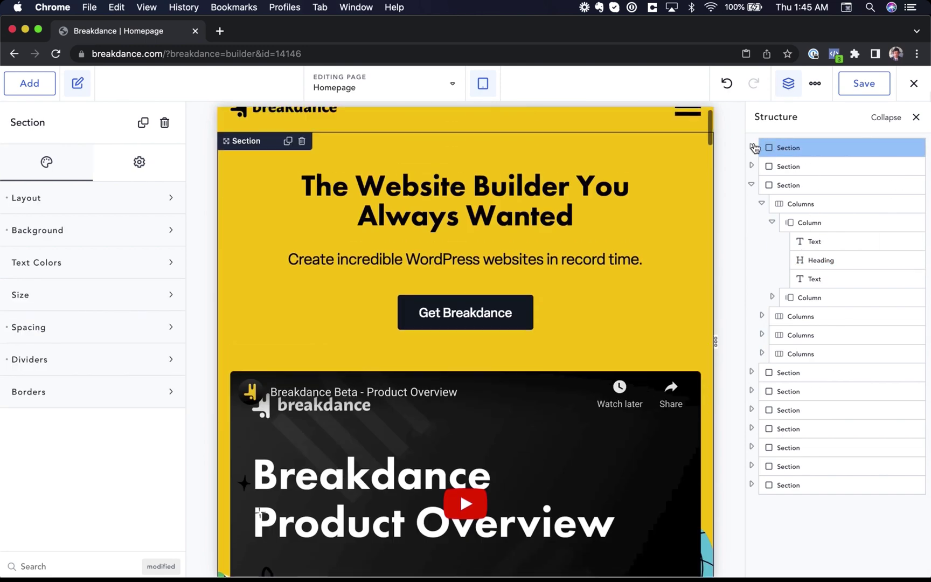
{"action": "left_click", "coordinate": [754, 147]}
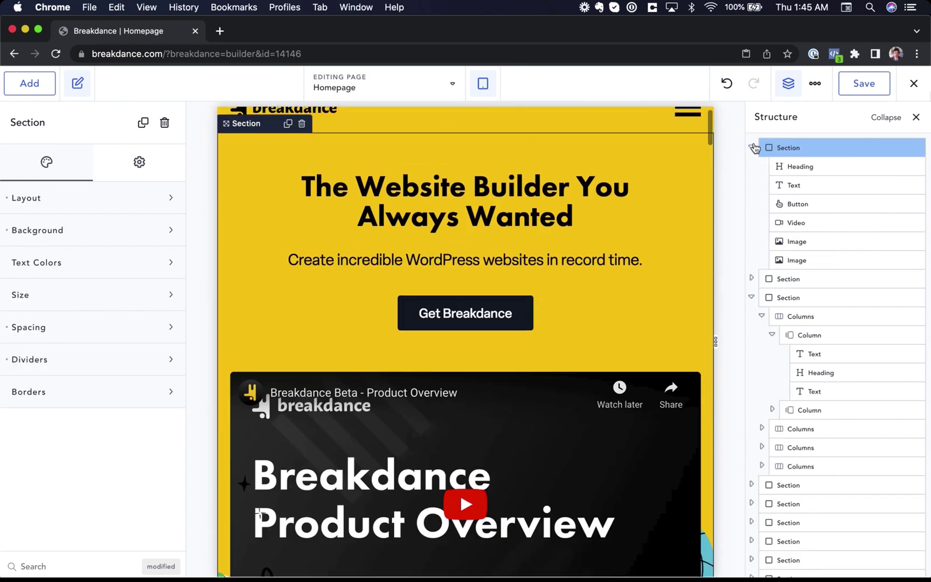
{"action": "left_click", "coordinate": [799, 167]}
{"action": "left_click", "coordinate": [805, 205]}
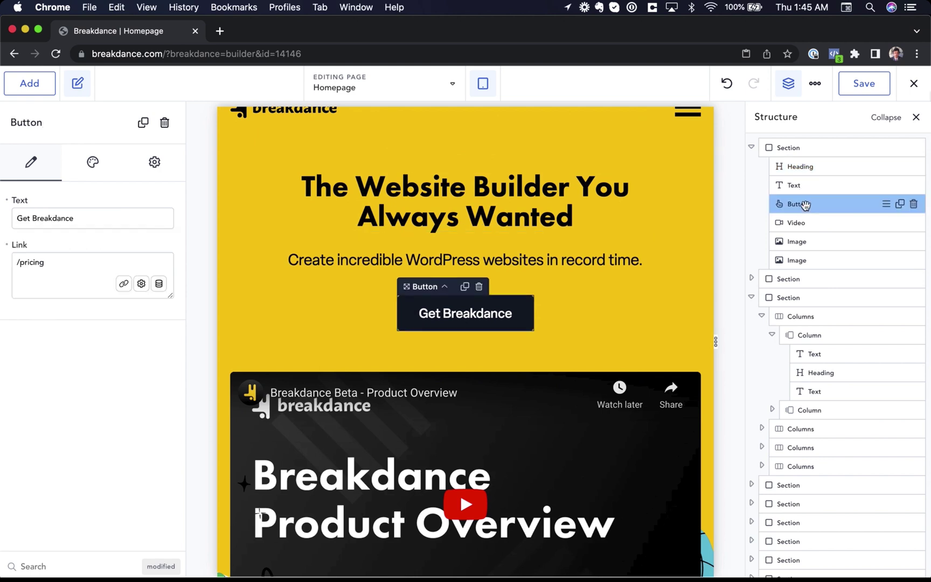
{"action": "left_click", "coordinate": [816, 92]}
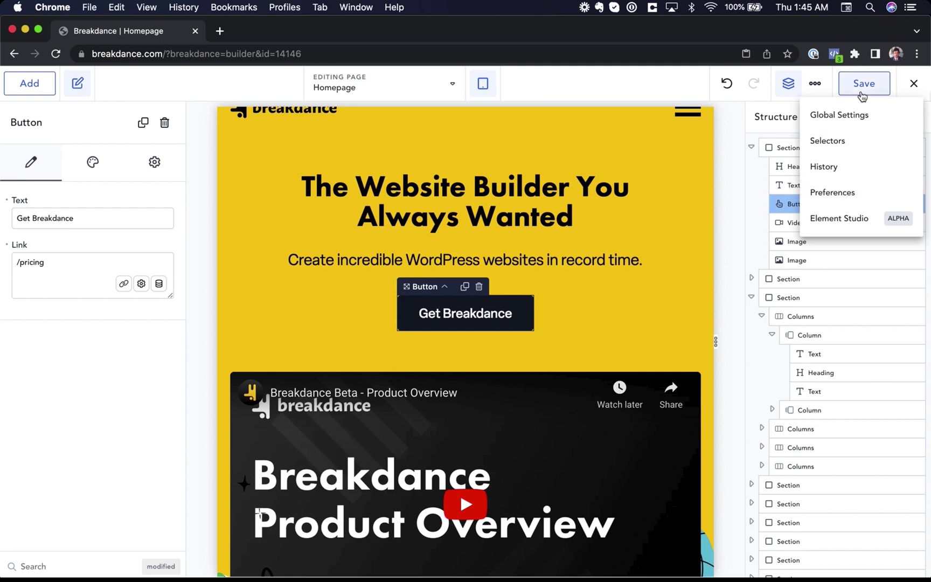
{"action": "left_click", "coordinate": [912, 84]}
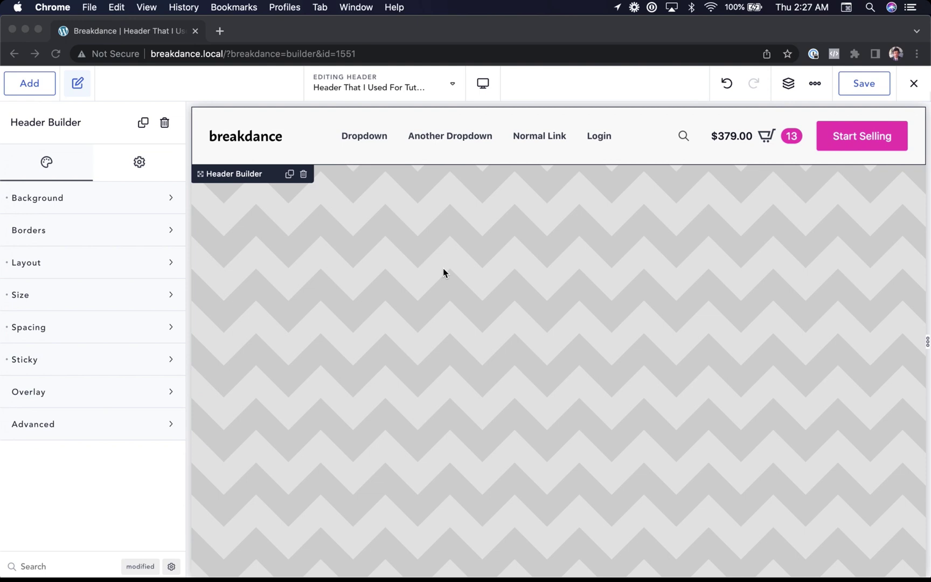
Expand the header's Sticky settings and open the sticky Style popover with 60 px minimum height
{"action": "scroll", "coordinate": [443, 272], "scroll_direction": "down", "scroll_amount": 3}
{"action": "scroll", "coordinate": [443, 272], "scroll_direction": "up", "scroll_amount": 3}
{"action": "left_click", "coordinate": [86, 371]}
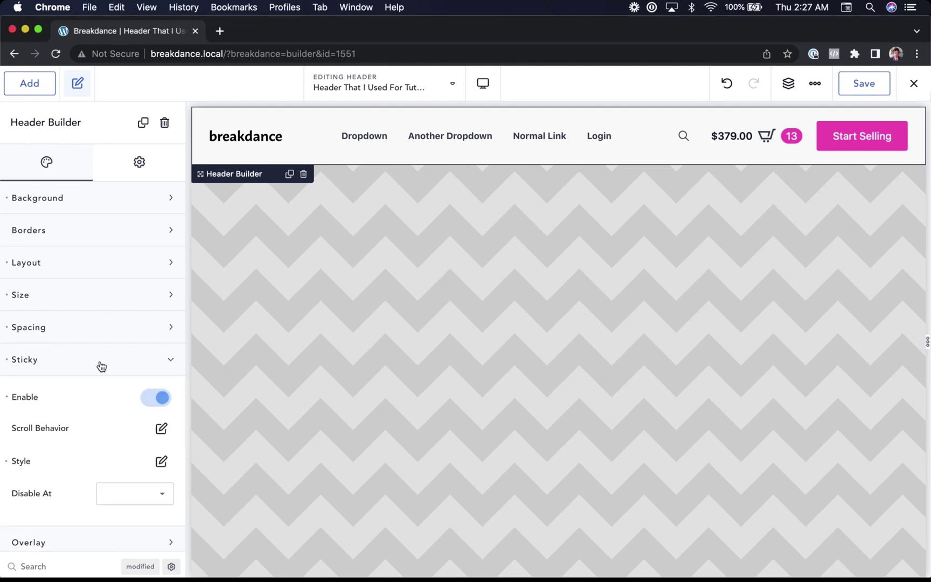
{"action": "left_click", "coordinate": [158, 466]}
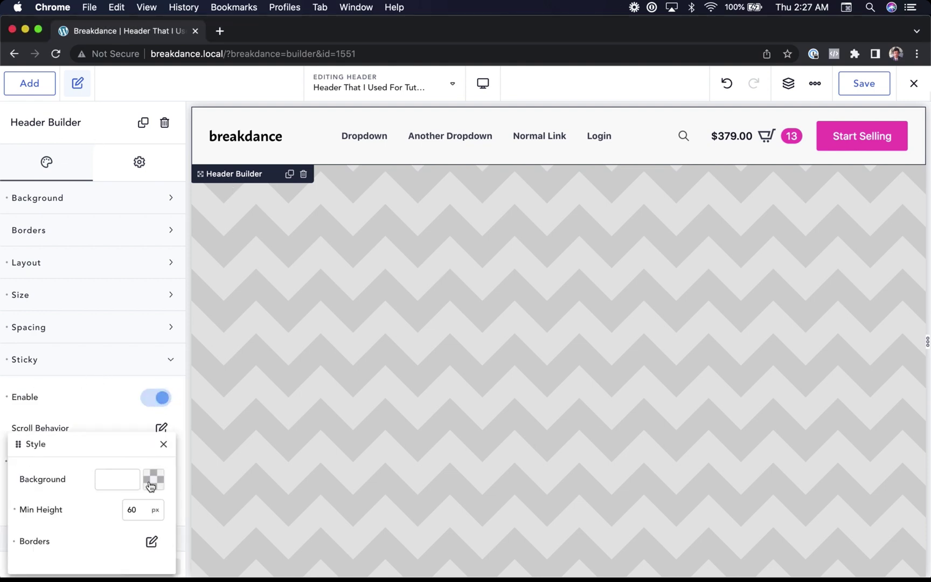
{"action": "scroll", "coordinate": [420, 375], "scroll_direction": "down", "scroll_amount": 5}
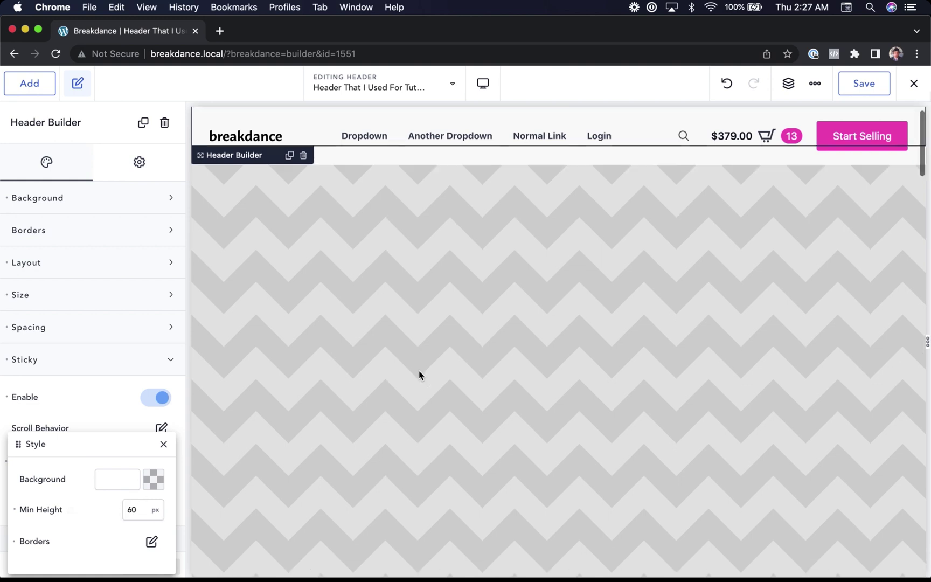
{"action": "scroll", "coordinate": [420, 375], "scroll_direction": "up", "scroll_amount": 3}
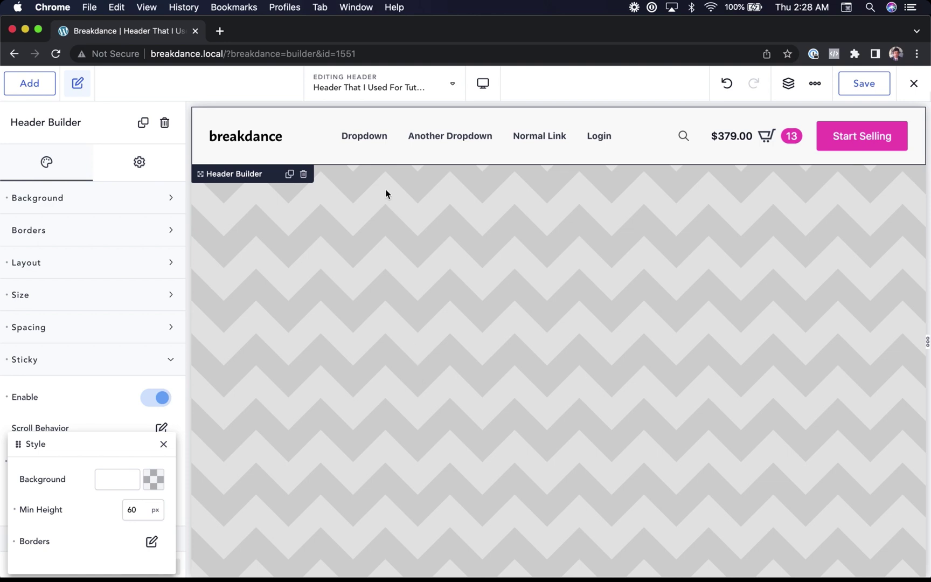
Open the Dropdown, Another Dropdown and Login menus and select the login form
{"action": "left_click", "coordinate": [367, 139]}
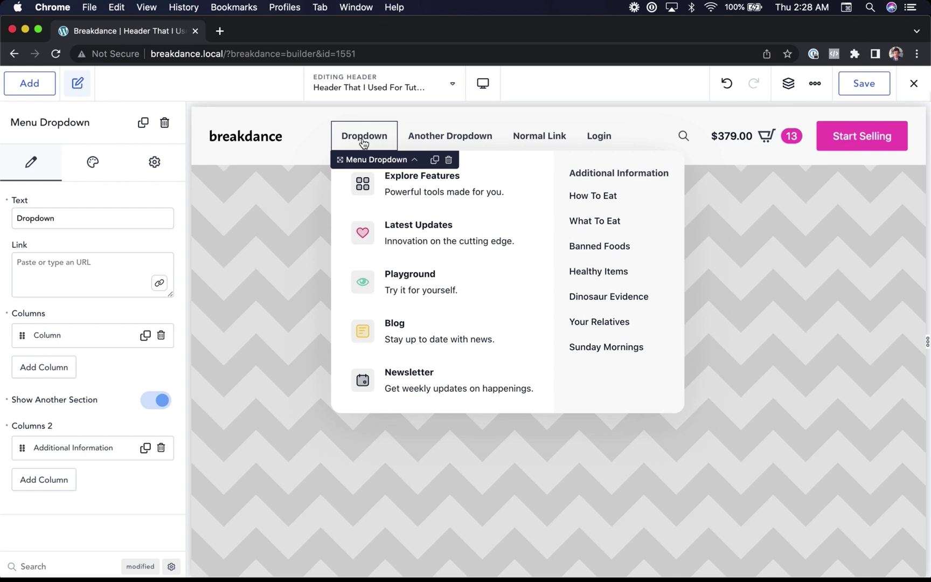
{"action": "left_click", "coordinate": [419, 140]}
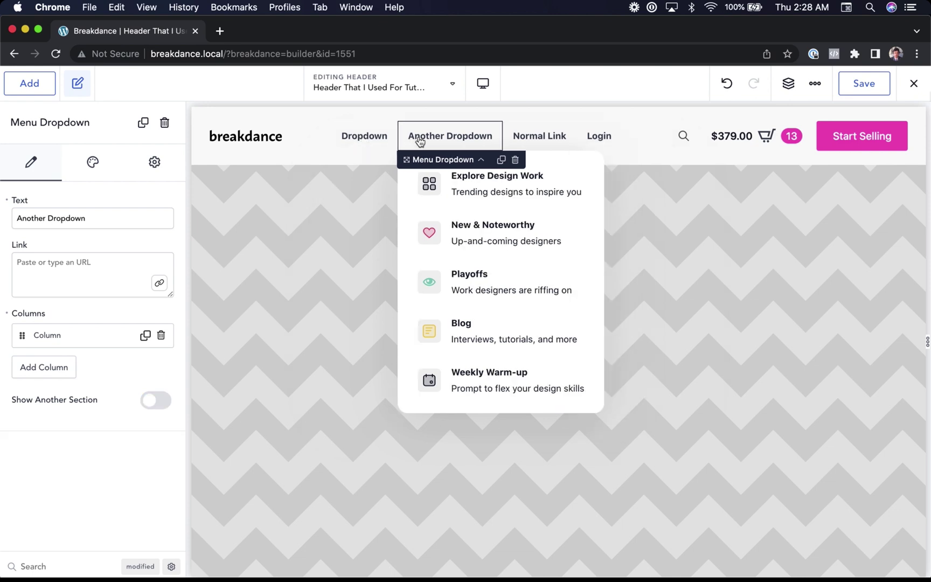
{"action": "left_click", "coordinate": [596, 138]}
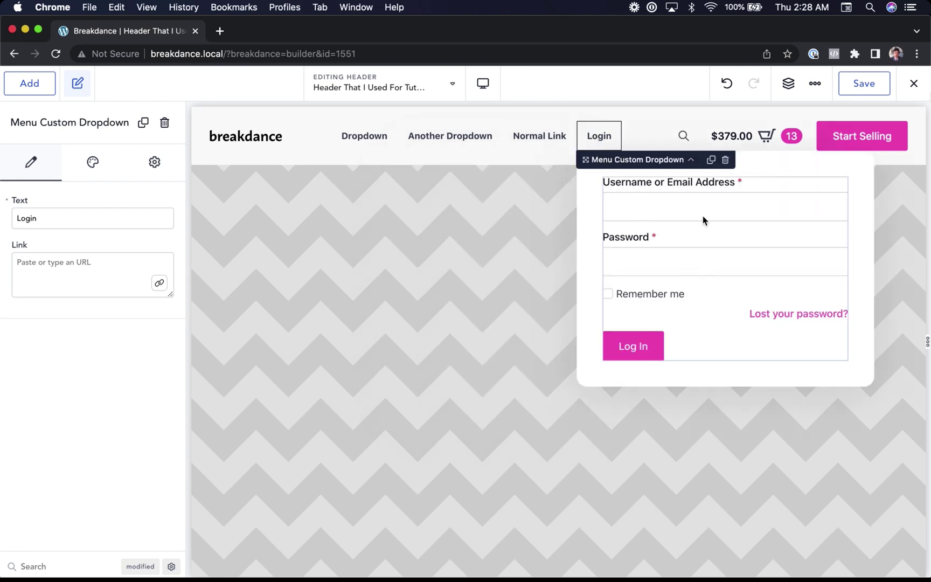
{"action": "left_click", "coordinate": [707, 238]}
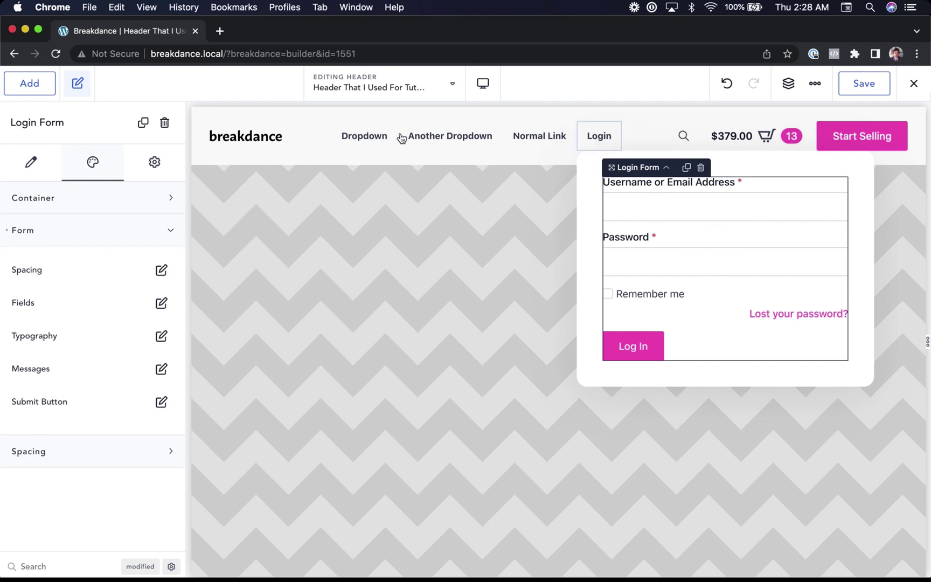
Inspect the Dropdown mega-menu column's links, then select the Another Dropdown menu item
{"action": "left_click", "coordinate": [371, 138]}
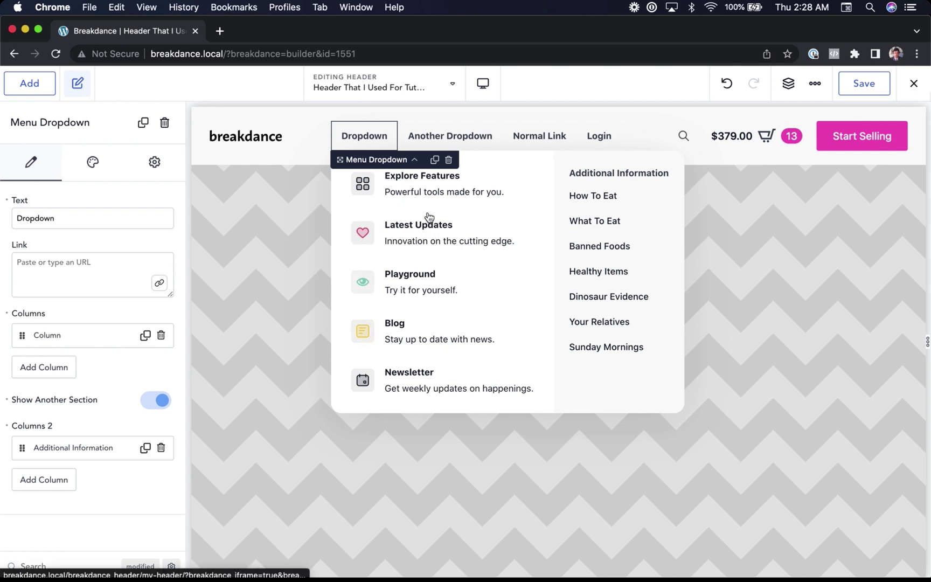
{"action": "left_click", "coordinate": [48, 335]}
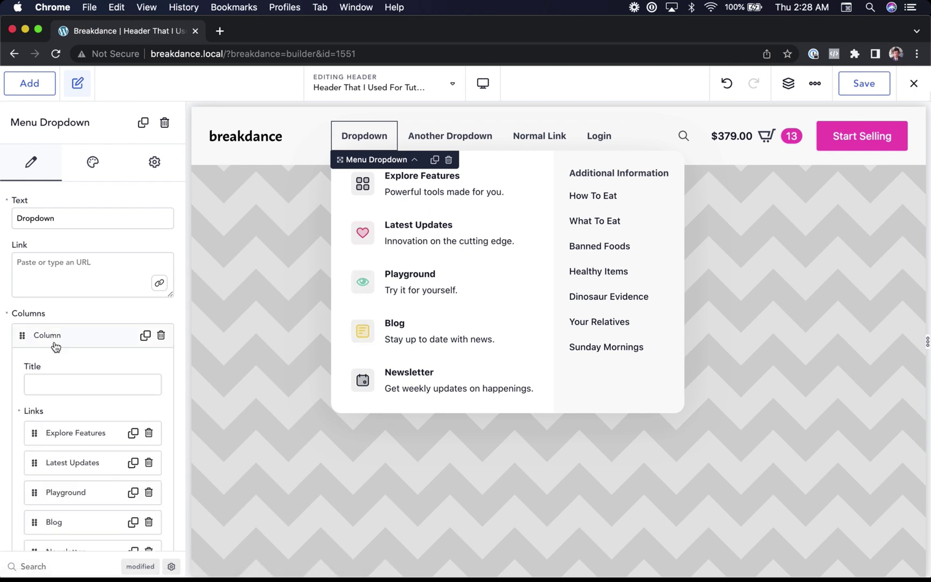
{"action": "scroll", "coordinate": [81, 409], "scroll_direction": "down", "scroll_amount": 4}
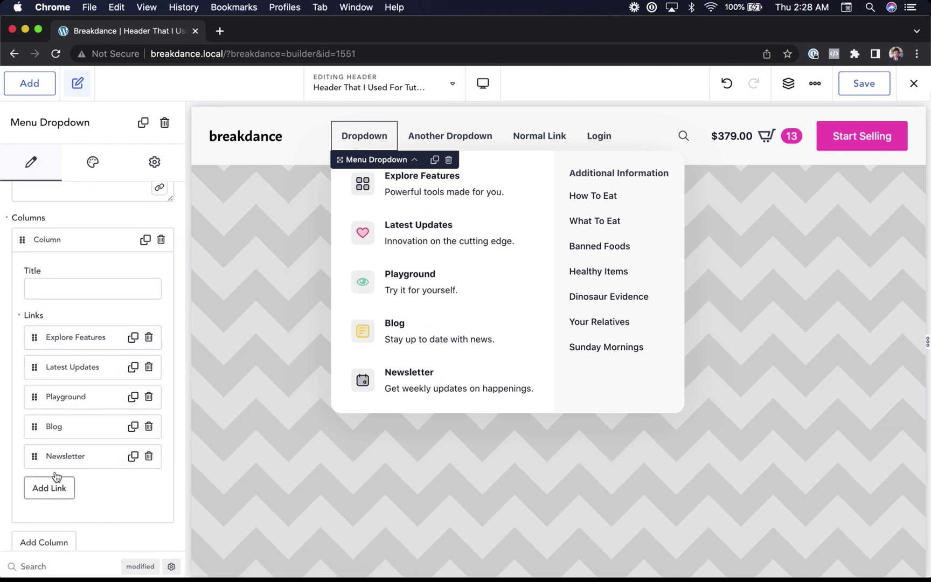
{"action": "left_click", "coordinate": [66, 344]}
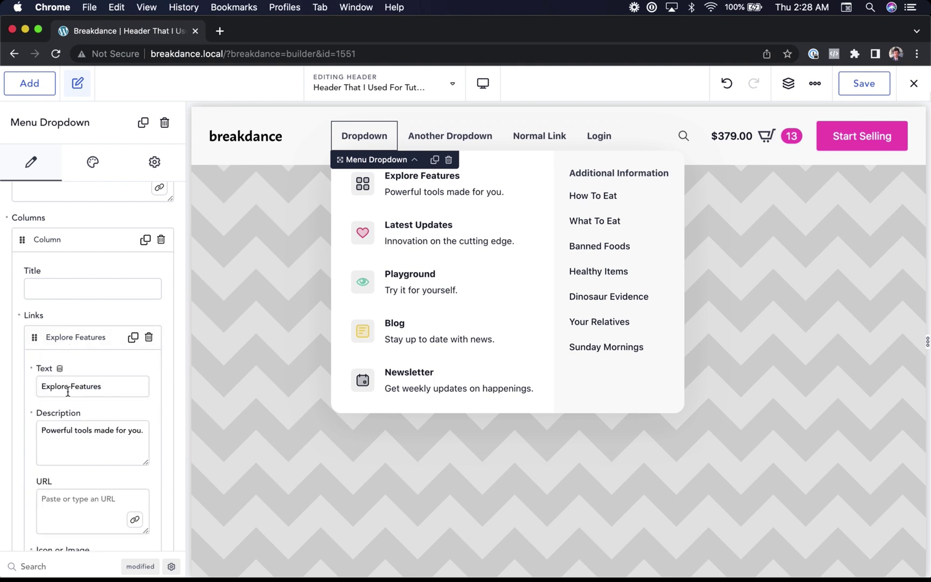
{"action": "scroll", "coordinate": [74, 455], "scroll_direction": "down", "scroll_amount": 5}
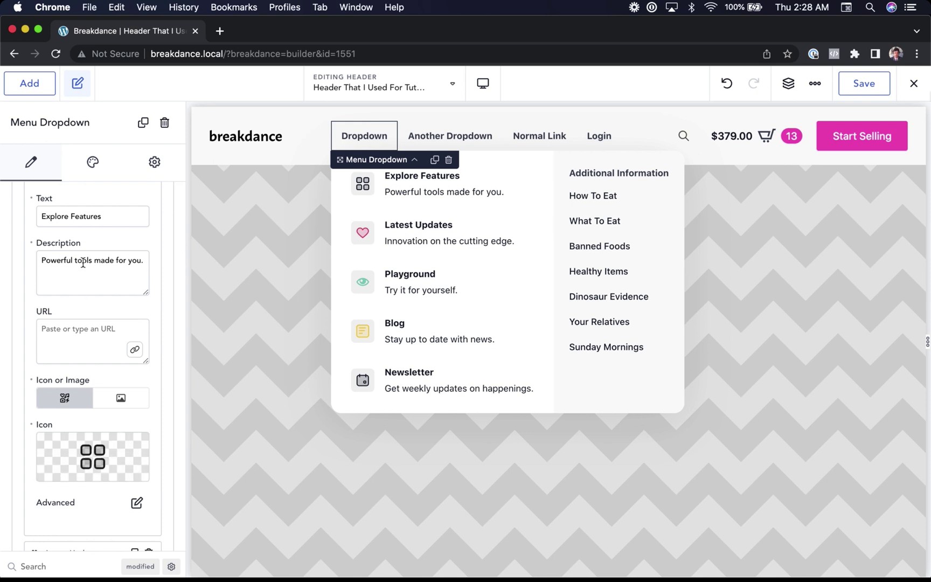
{"action": "scroll", "coordinate": [83, 263], "scroll_direction": "up", "scroll_amount": 5}
{"action": "left_click", "coordinate": [64, 286]}
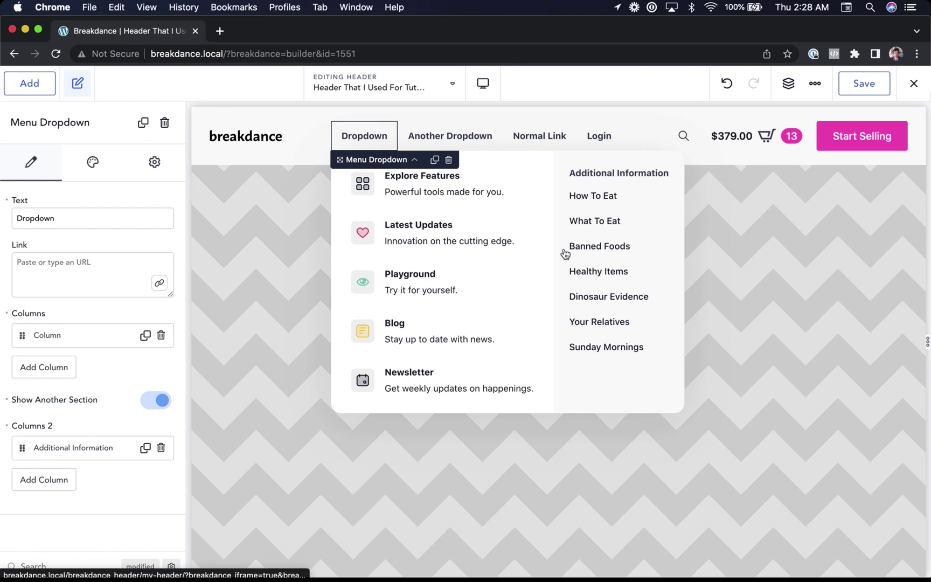
{"action": "left_click", "coordinate": [469, 139]}
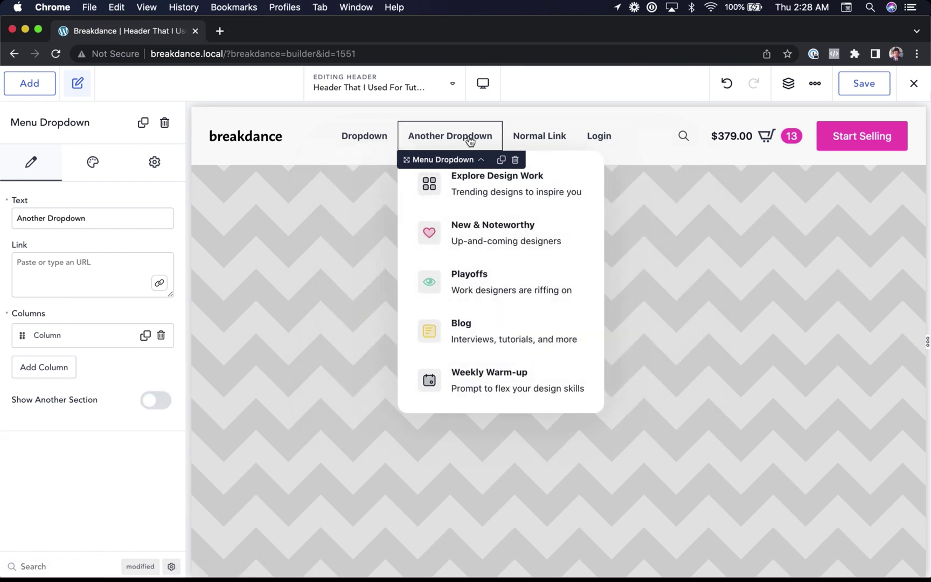
Preview the header at Phone Portrait width and open the mini cart
{"action": "left_click", "coordinate": [484, 84]}
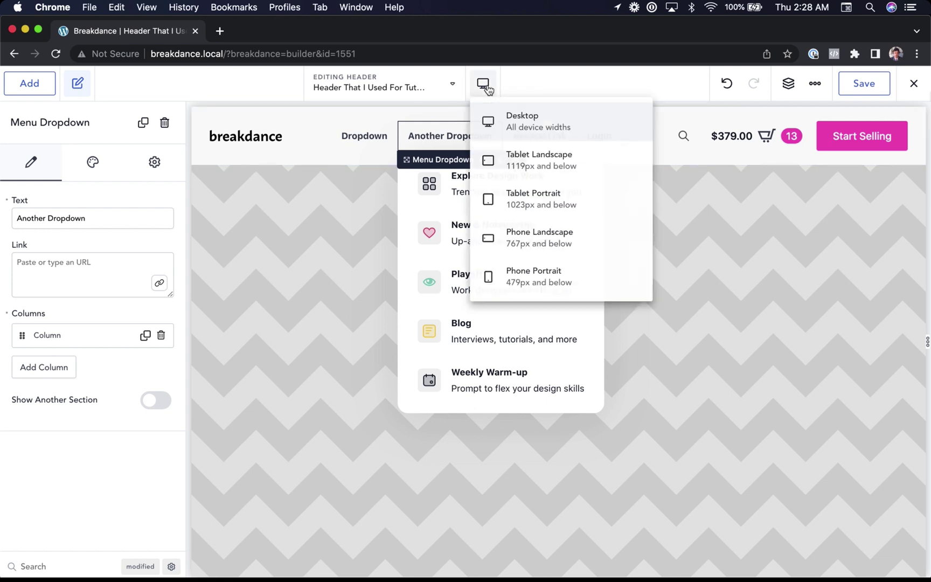
{"action": "left_click", "coordinate": [512, 278]}
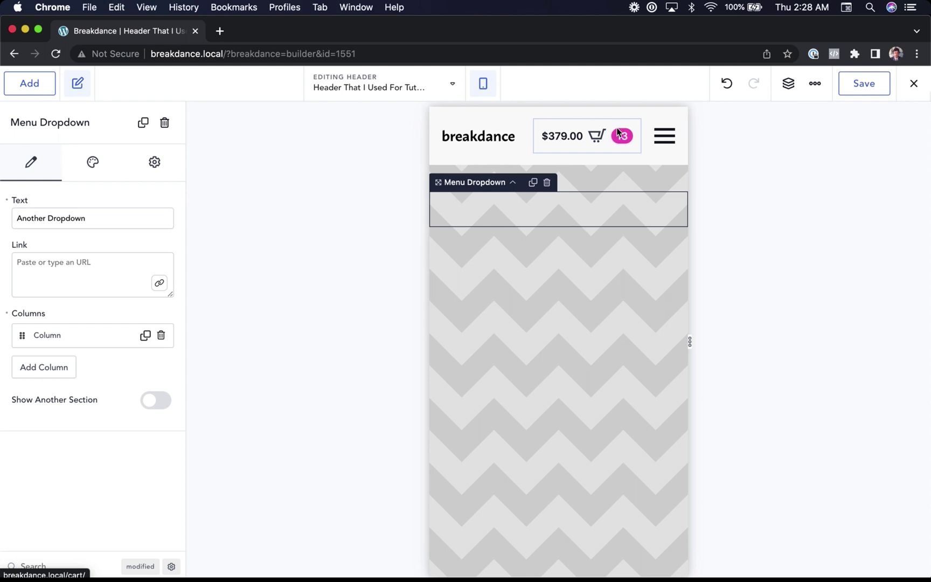
{"action": "left_click", "coordinate": [619, 133]}
Open the mobile menu, expand its Dropdown submenu and select Another Dropdown
{"action": "left_click", "coordinate": [671, 132]}
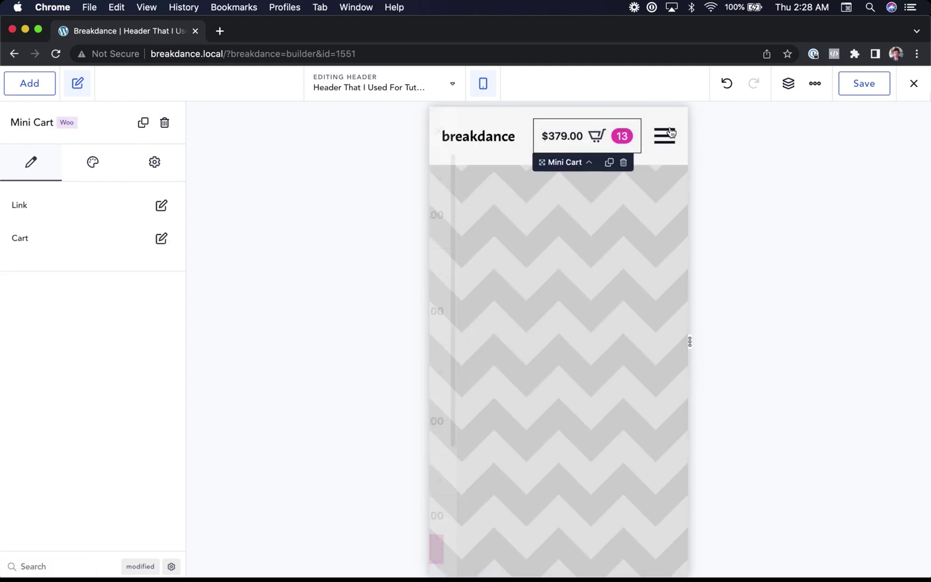
{"action": "left_click", "coordinate": [665, 135]}
{"action": "left_click", "coordinate": [665, 135]}
{"action": "left_click", "coordinate": [644, 182]}
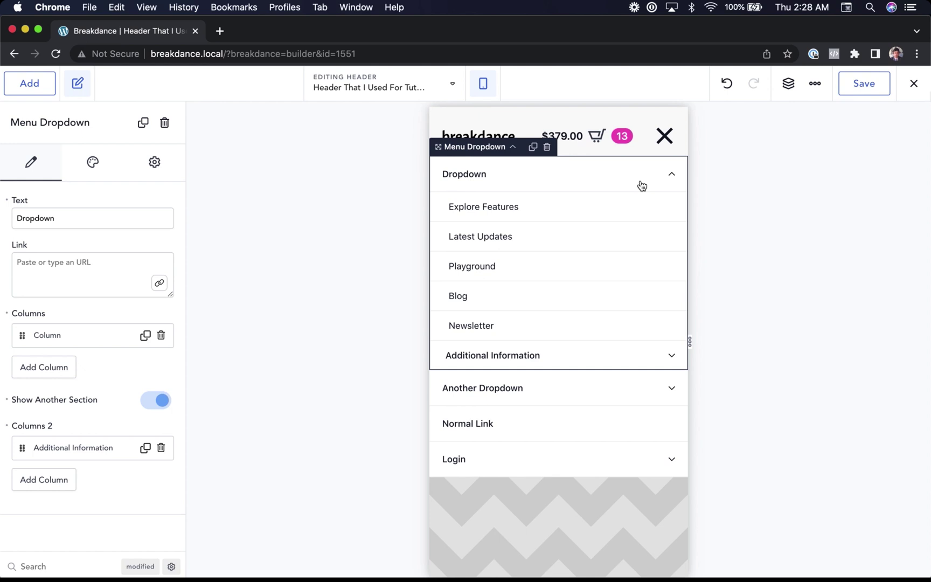
{"action": "left_click", "coordinate": [648, 395]}
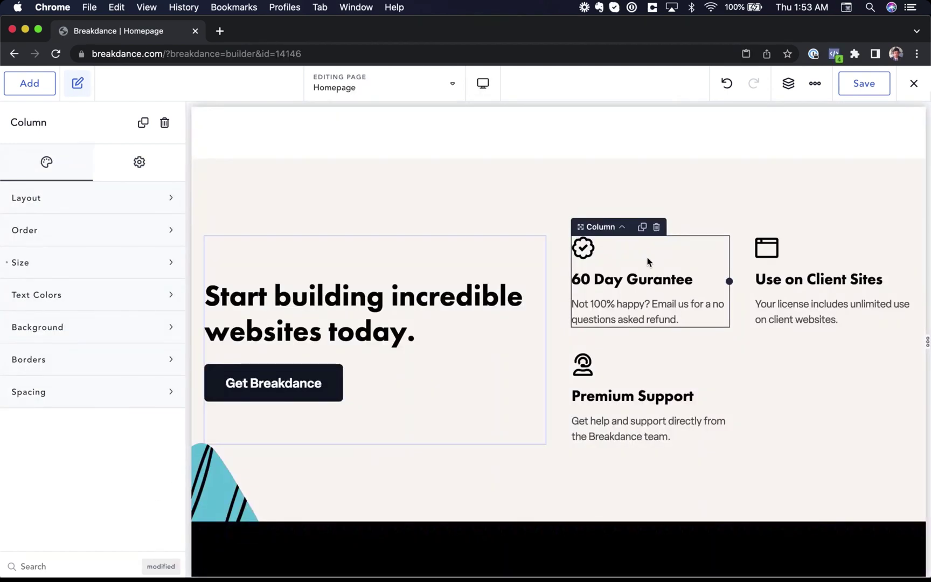
Duplicate the 60 Day Gurantee column and rename its heading to 'Unlimited Site License'
{"action": "right_click", "coordinate": [691, 265]}
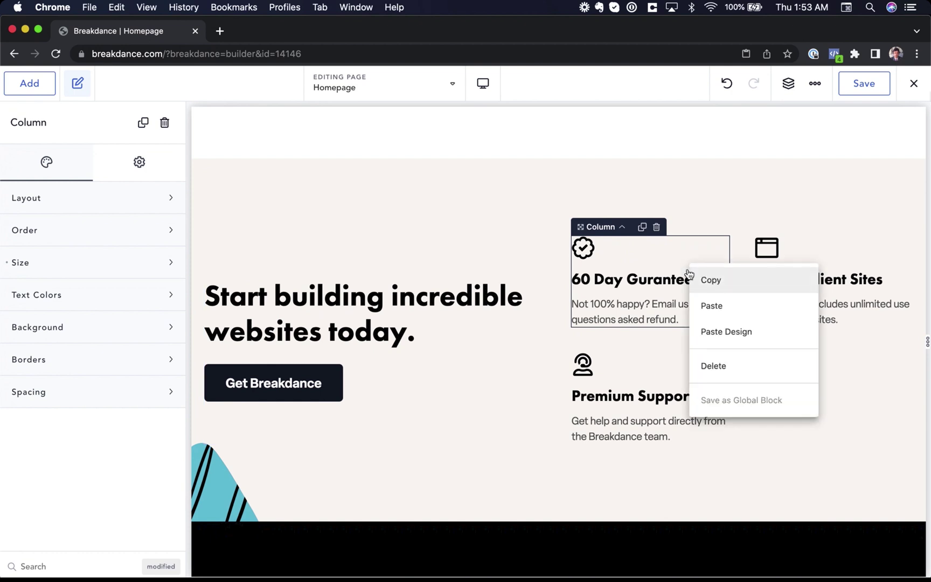
{"action": "left_click", "coordinate": [677, 268]}
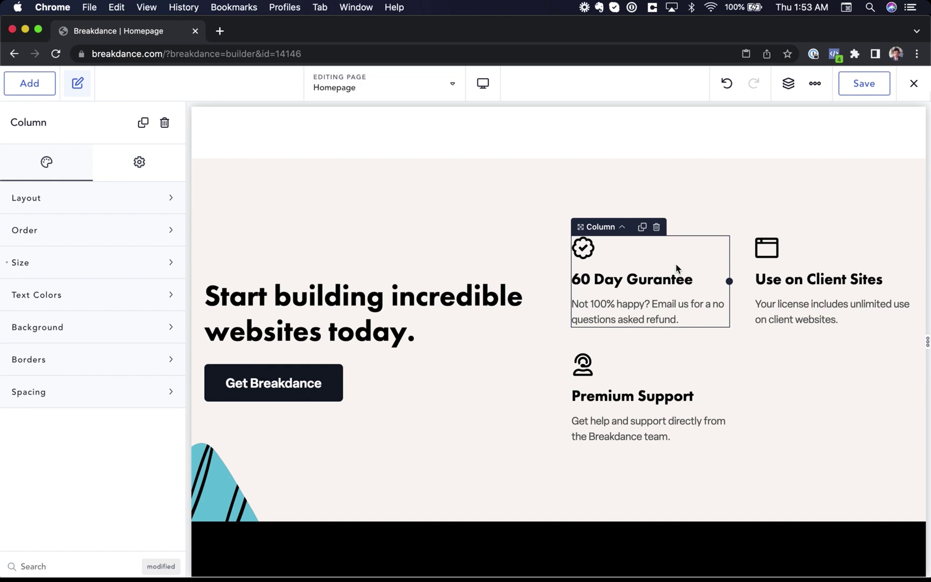
{"action": "key", "text": "super+v"}
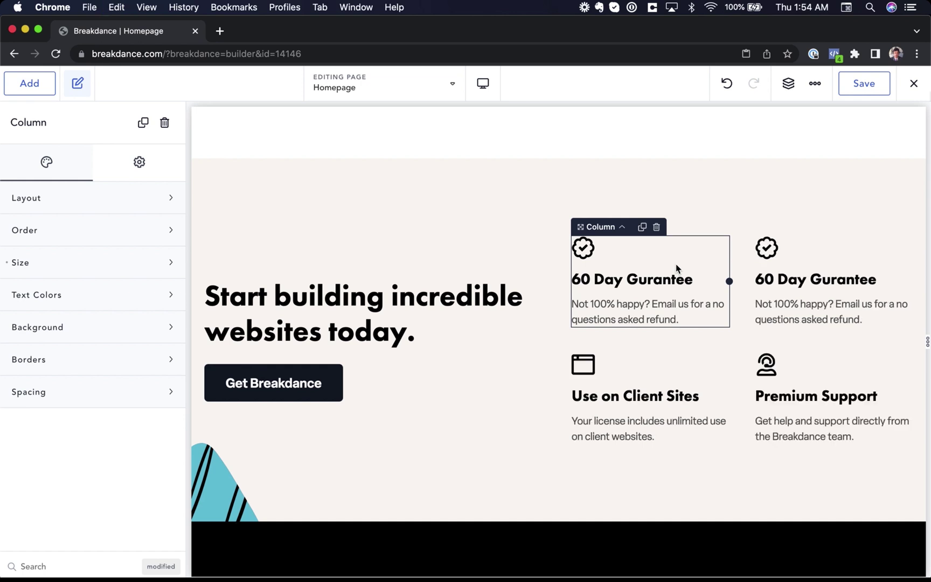
{"action": "double_click", "coordinate": [816, 279]}
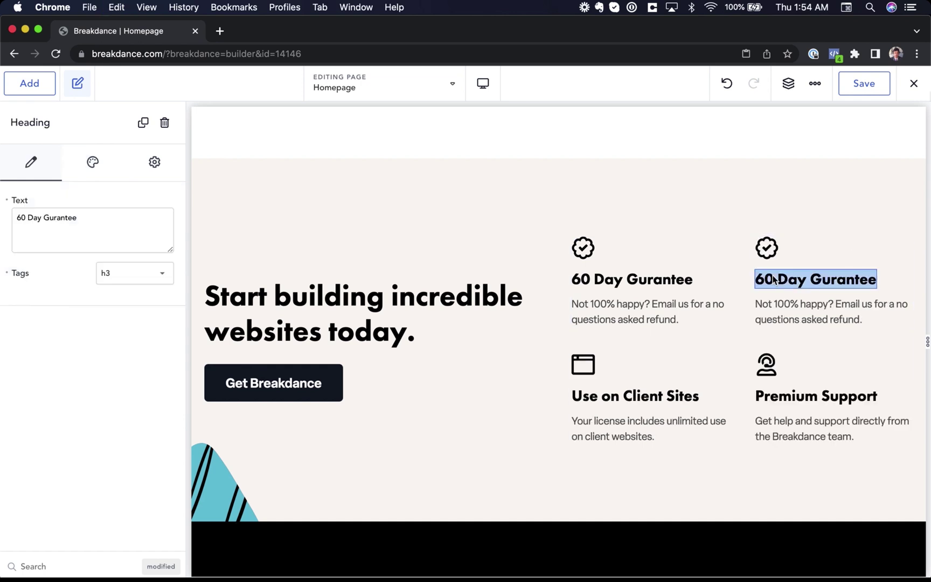
{"action": "type", "text": "Unlimited Site License"}
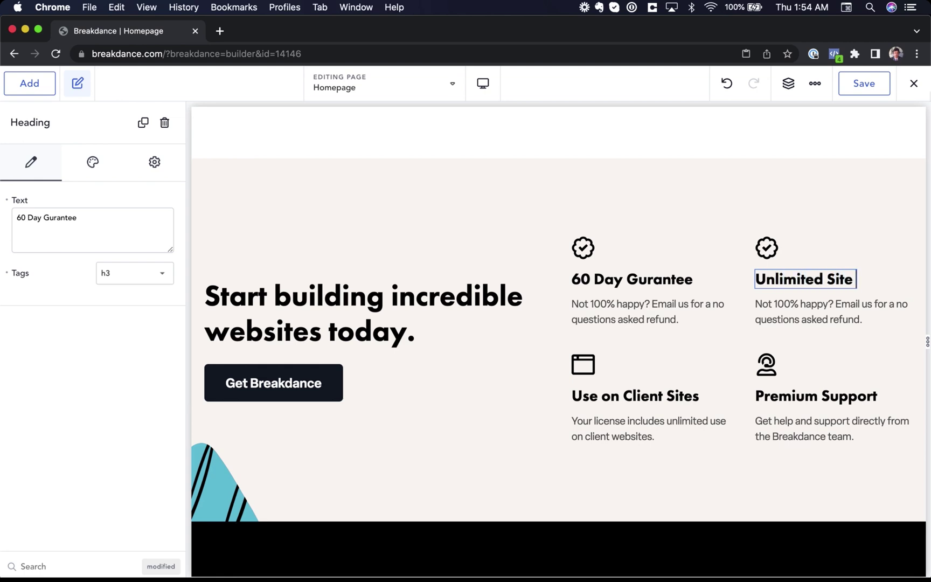
Give the Unlimited Site License feature the 'unlimited' icon from the Icon Library
{"action": "left_click", "coordinate": [770, 249]}
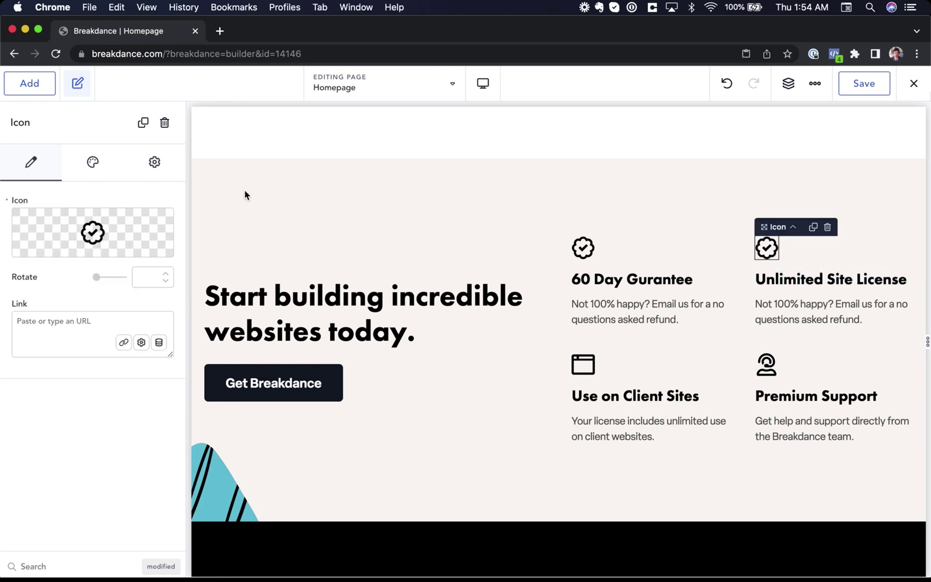
{"action": "left_click", "coordinate": [93, 243]}
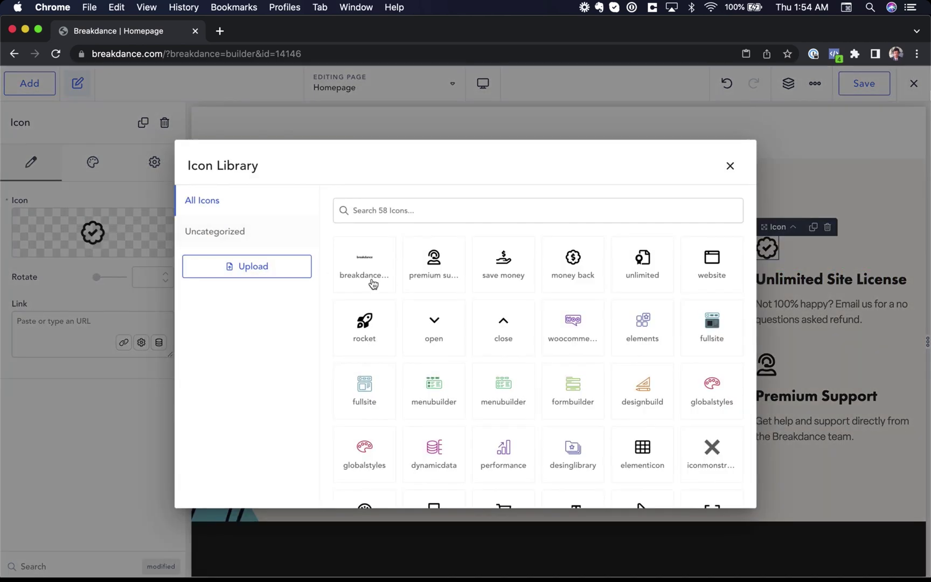
{"action": "left_click", "coordinate": [626, 261]}
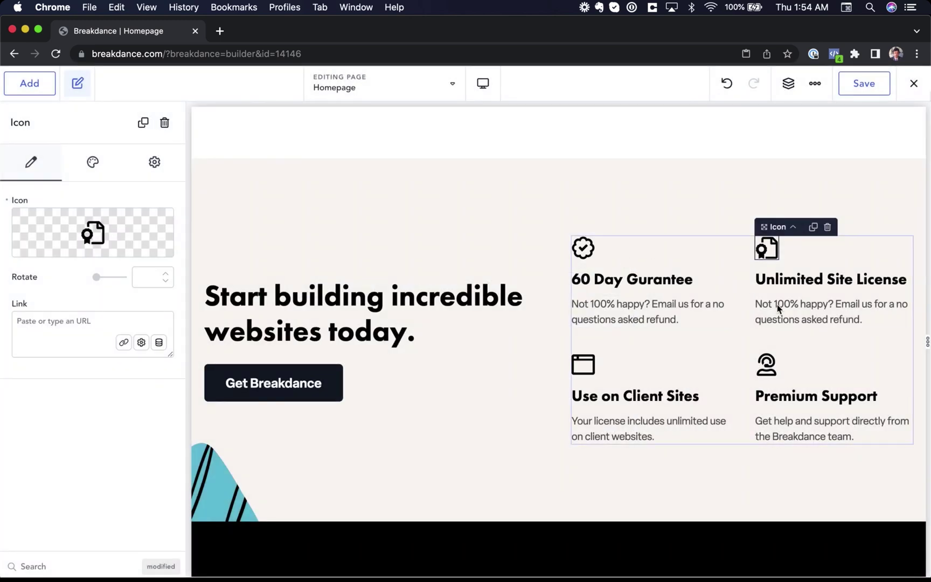
Change its description to 'Use on unlimited sites. There is no limit'
{"action": "left_click", "coordinate": [778, 305]}
{"action": "triple_click", "coordinate": [779, 305]}
{"action": "type", "text": "Use on unlimited sites. There is no limit."}
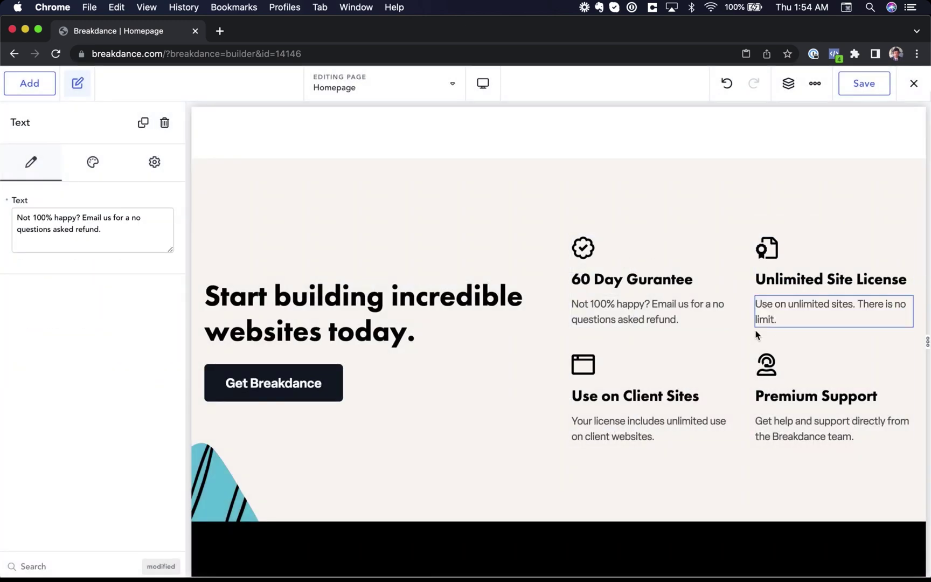
{"action": "left_click", "coordinate": [657, 469]}
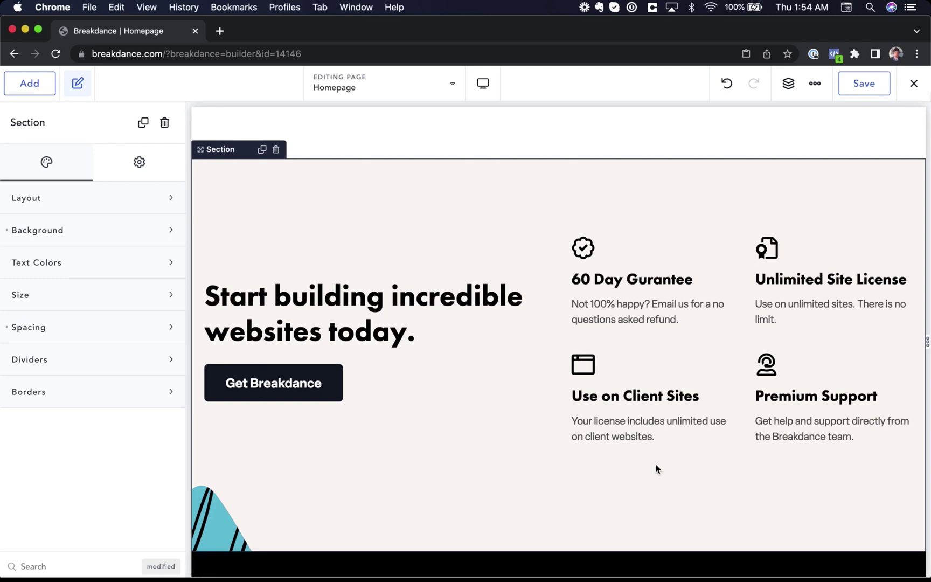
Bring up the Use on Client Sites block's context menu with Save as Global Block
{"action": "right_click", "coordinate": [592, 463]}
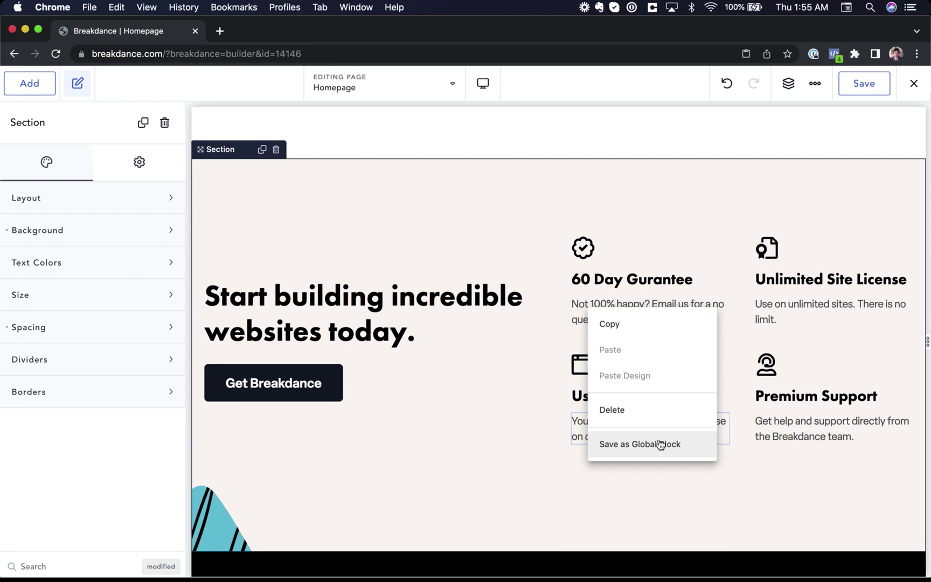
Insert a section from the design library's Popup Builder page into the homepage
{"action": "left_click", "coordinate": [28, 85]}
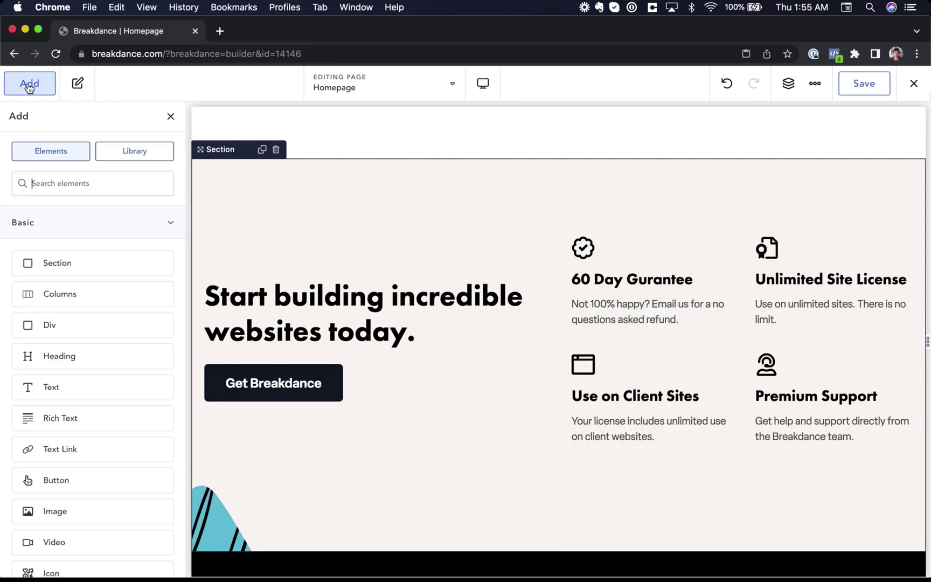
{"action": "left_click", "coordinate": [122, 150]}
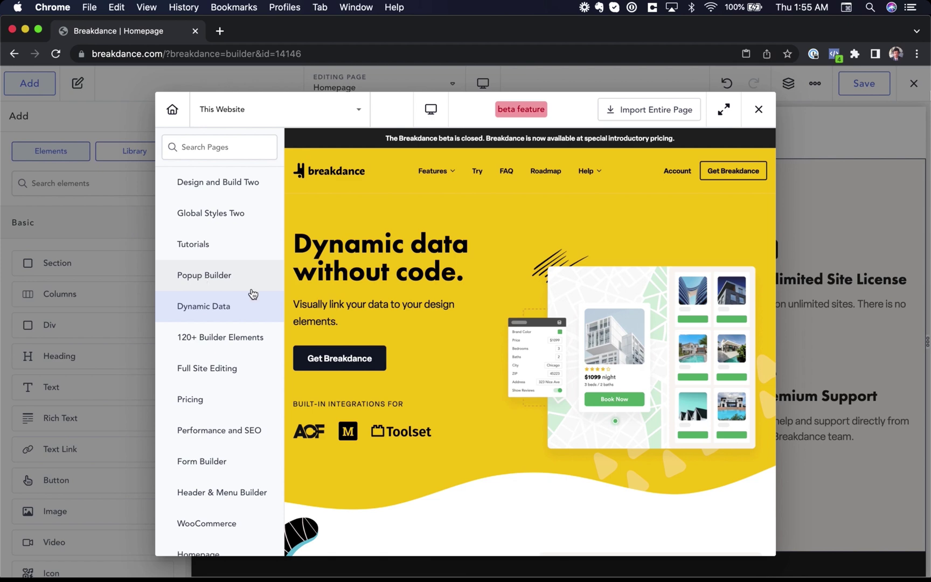
{"action": "left_click", "coordinate": [218, 277]}
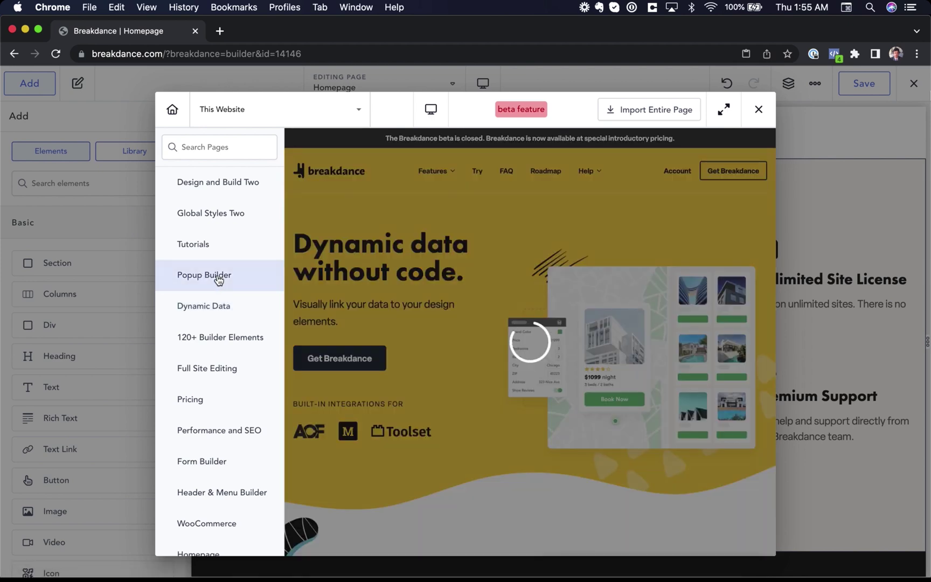
{"action": "scroll", "coordinate": [404, 386], "scroll_direction": "down", "scroll_amount": 8}
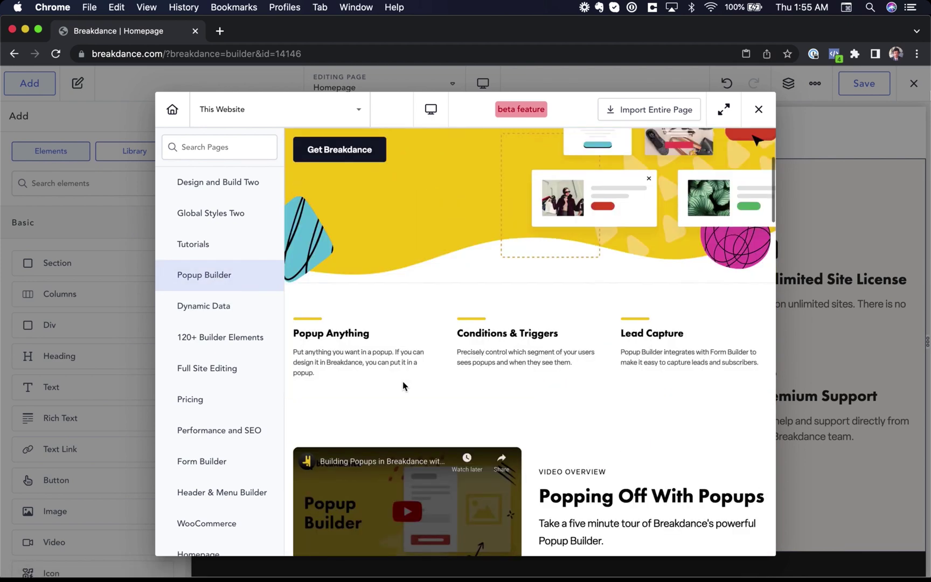
{"action": "scroll", "coordinate": [404, 386], "scroll_direction": "down", "scroll_amount": 3}
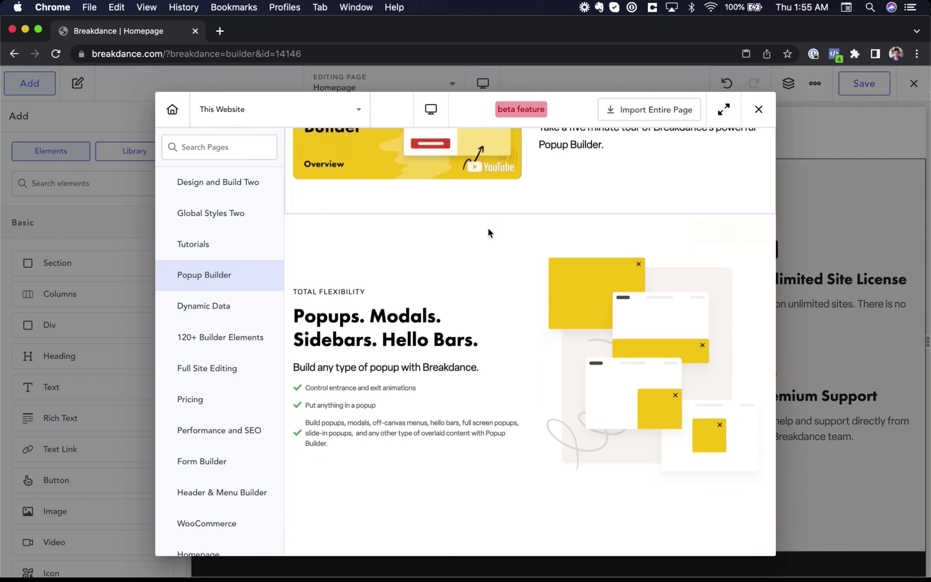
{"action": "left_click", "coordinate": [717, 232]}
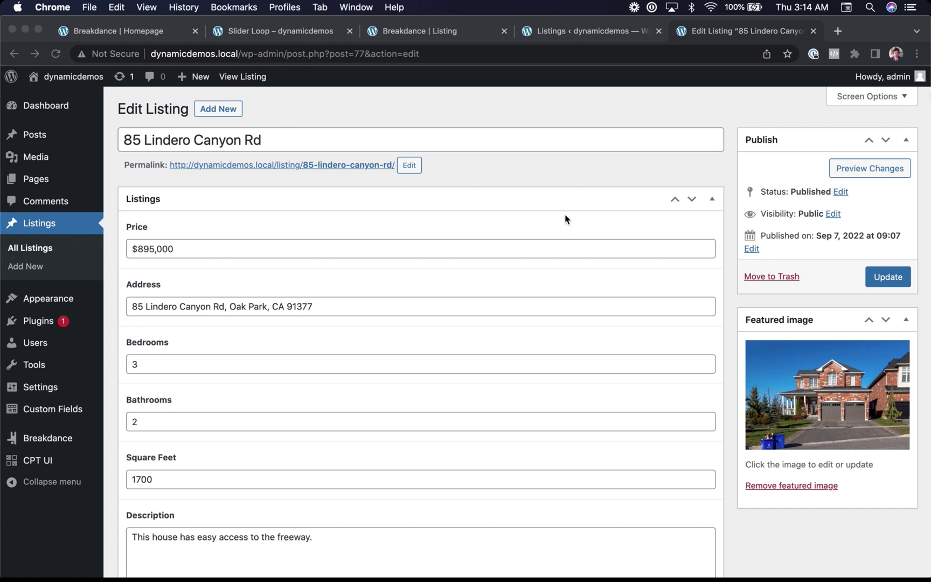
Switch to the WordPress Listings table, then to the Listing template in the builder
{"action": "left_click", "coordinate": [544, 228]}
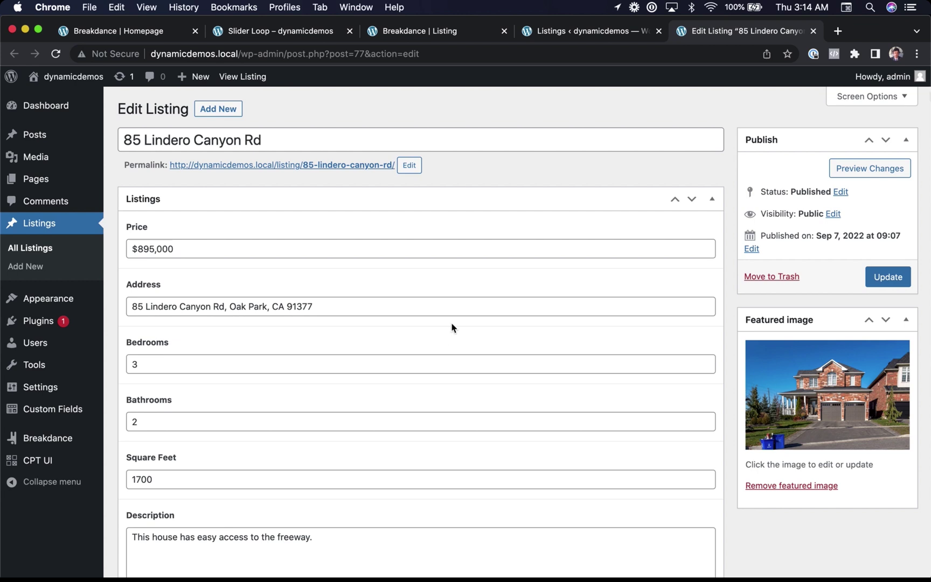
{"action": "left_click", "coordinate": [591, 36]}
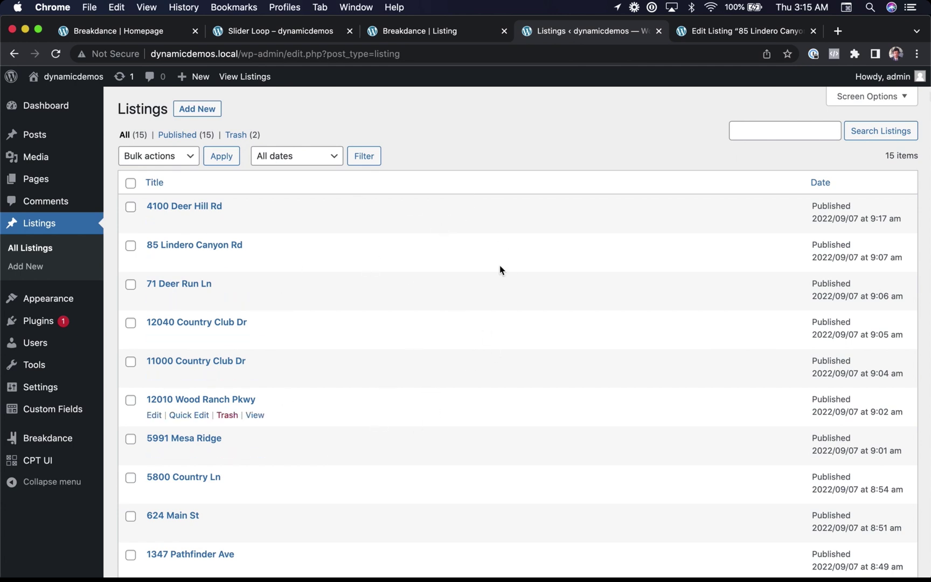
{"action": "left_click", "coordinate": [457, 32]}
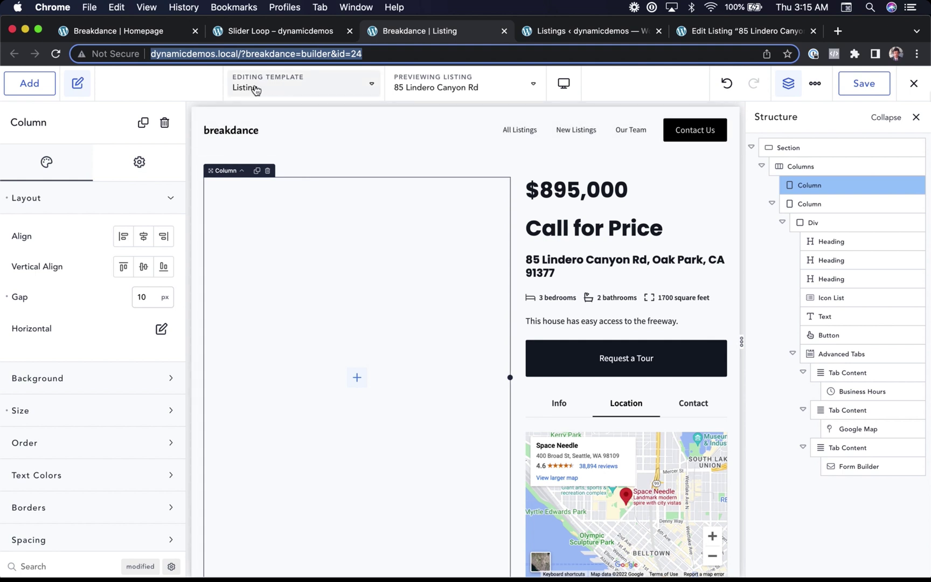
{"action": "left_click", "coordinate": [586, 190]}
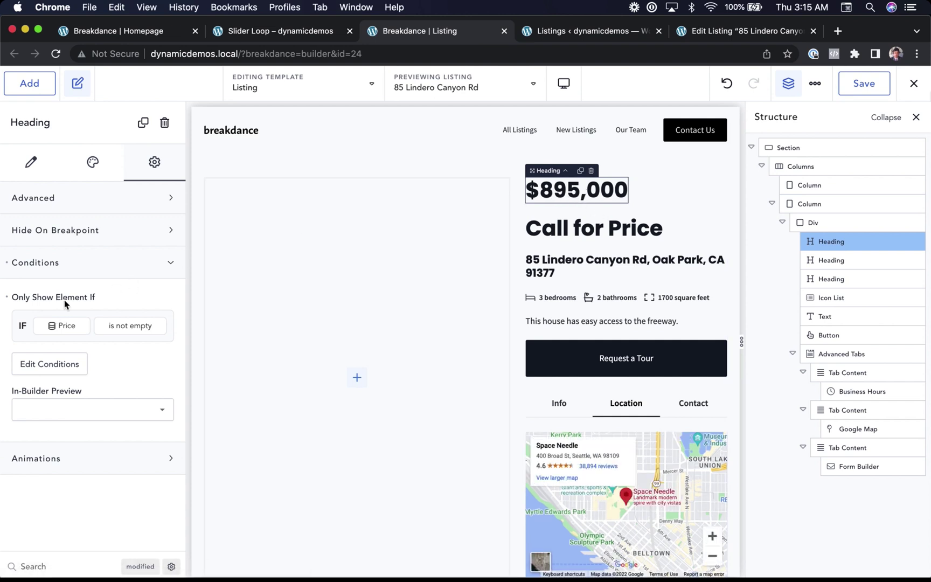
{"action": "left_click", "coordinate": [596, 230]}
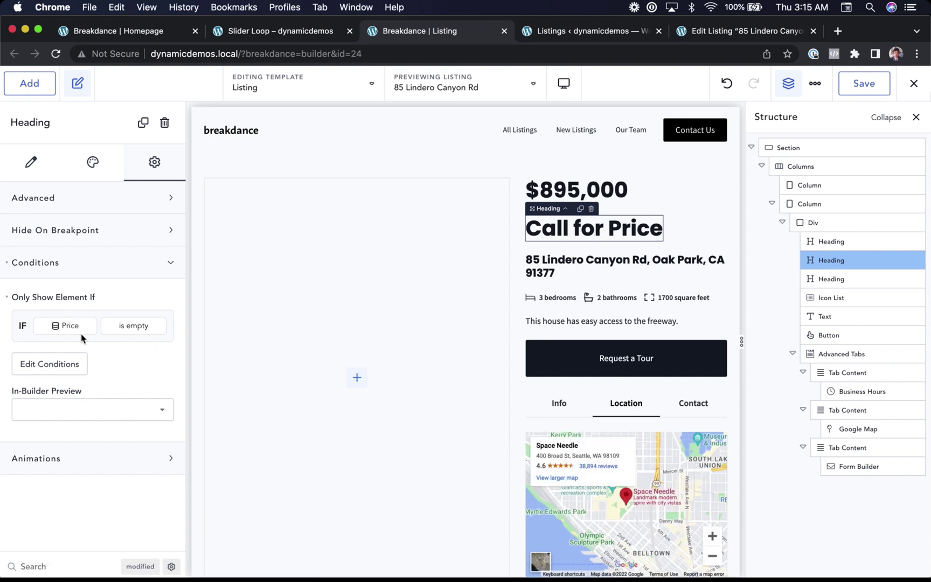
{"action": "left_click", "coordinate": [597, 262]}
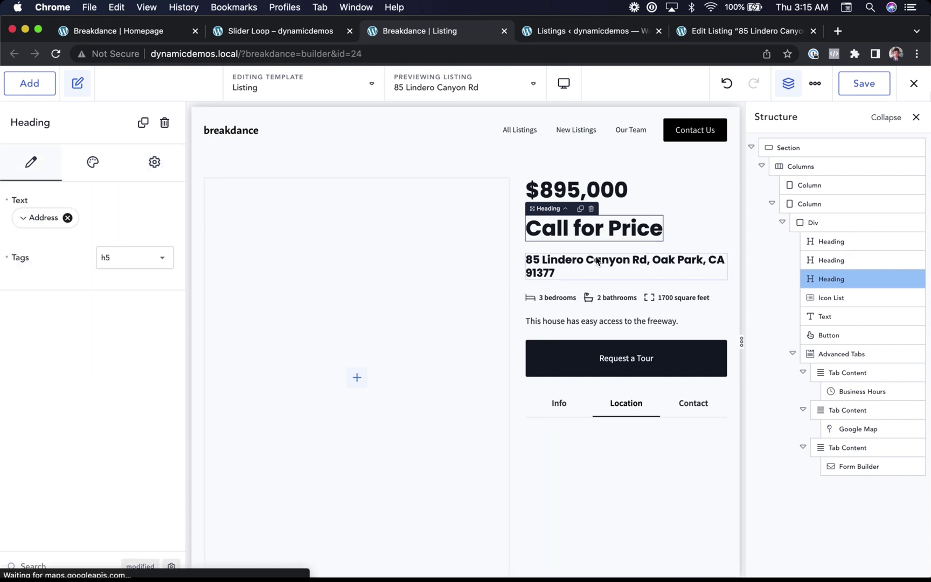
{"action": "left_click", "coordinate": [570, 302]}
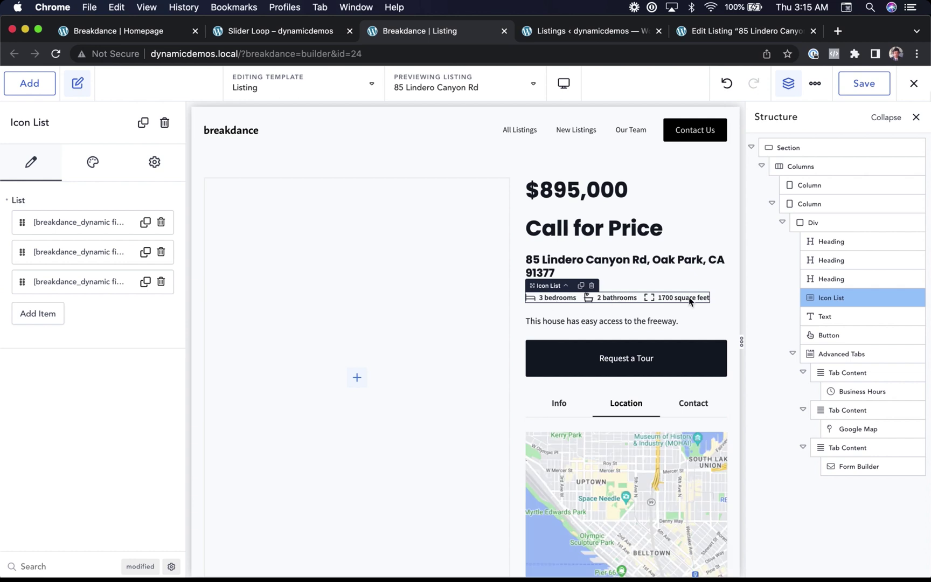
{"action": "left_click", "coordinate": [393, 307]}
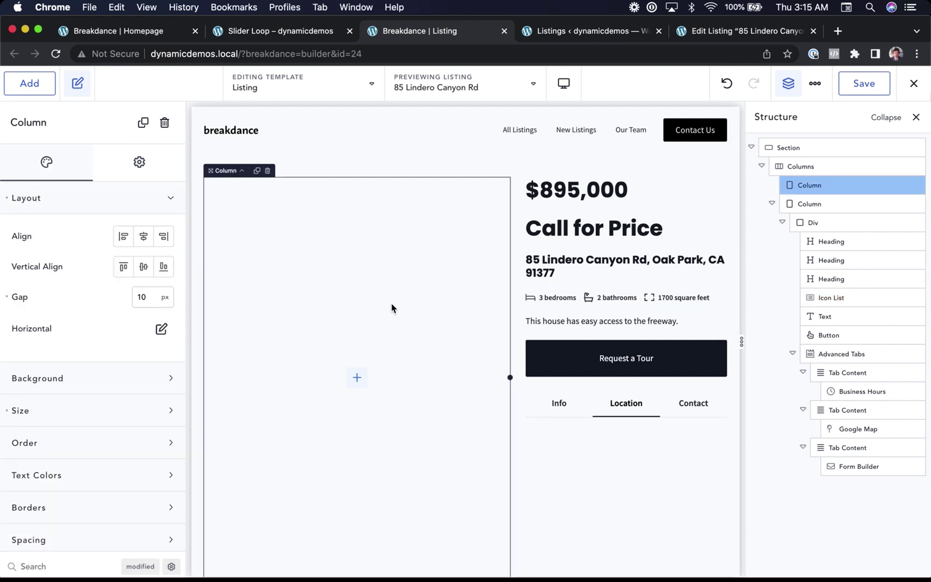
Add an Image element to the empty column and bind it to the dynamic Featured Image
{"action": "left_click", "coordinate": [30, 85]}
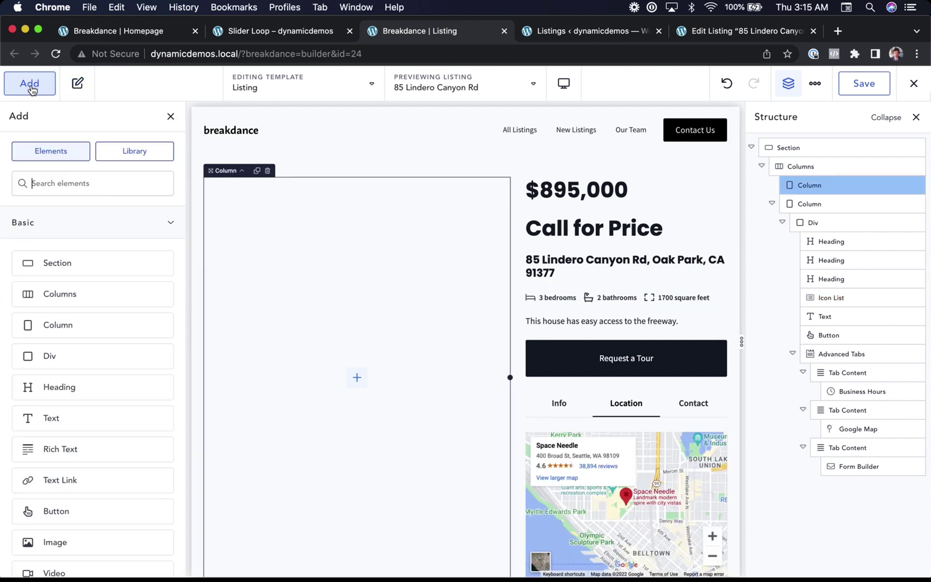
{"action": "type", "text": "image"}
{"action": "key", "text": "Return"}
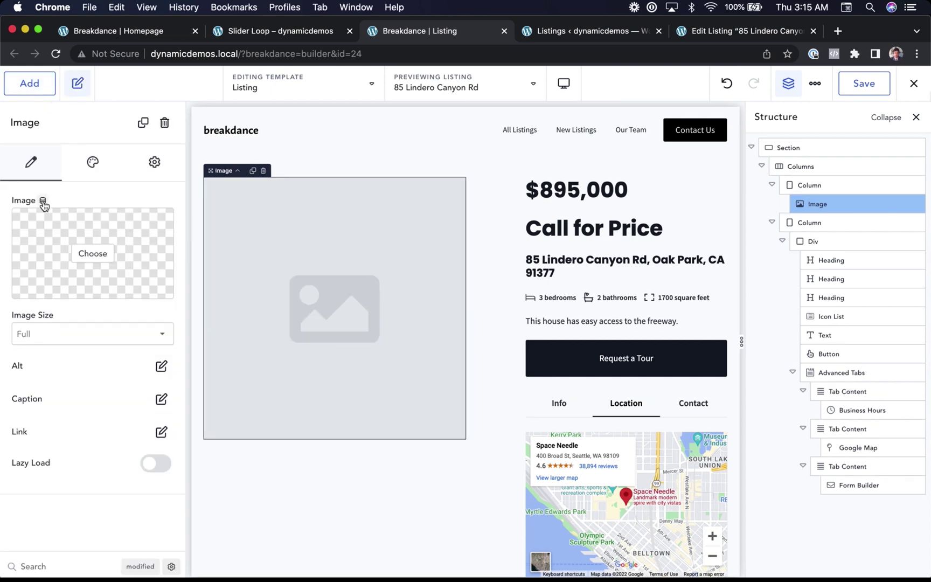
{"action": "left_click", "coordinate": [44, 202]}
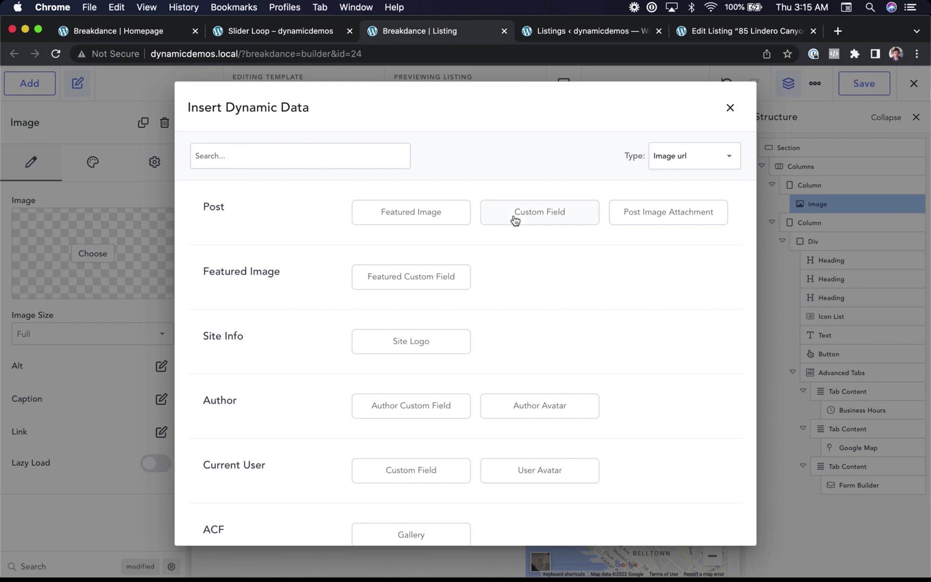
{"action": "scroll", "coordinate": [314, 294], "scroll_direction": "down", "scroll_amount": 2}
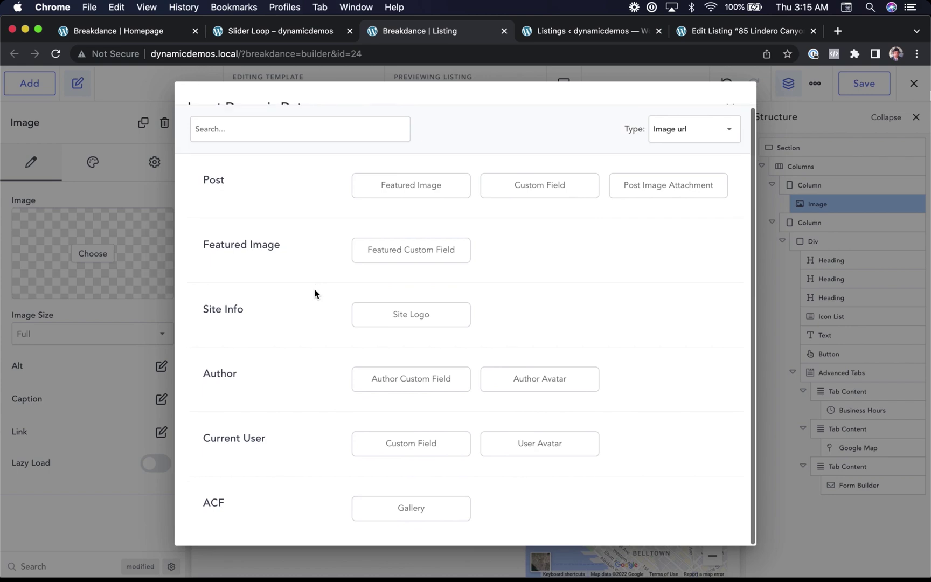
{"action": "scroll", "coordinate": [315, 294], "scroll_direction": "up", "scroll_amount": 2}
{"action": "left_click", "coordinate": [414, 214]}
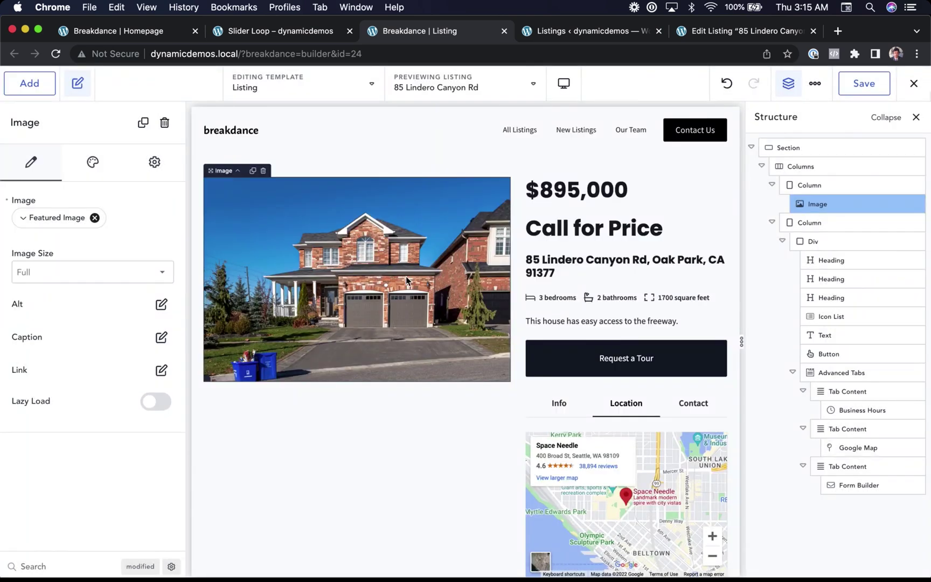
Insert a Gallery element below the house photo, filled from the listing's ACF Gallery field
{"action": "left_click", "coordinate": [28, 89]}
{"action": "type", "text": "gall"}
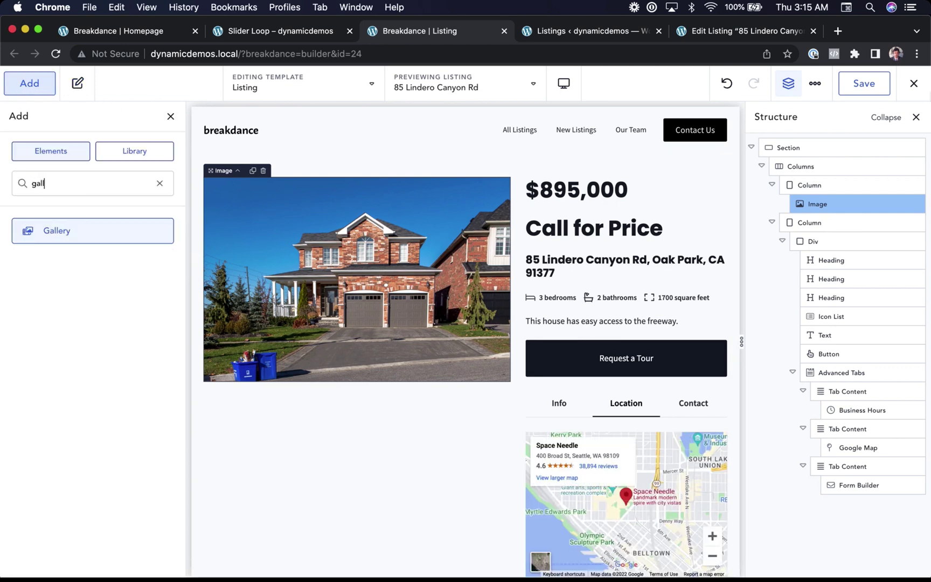
{"action": "key", "text": "Return"}
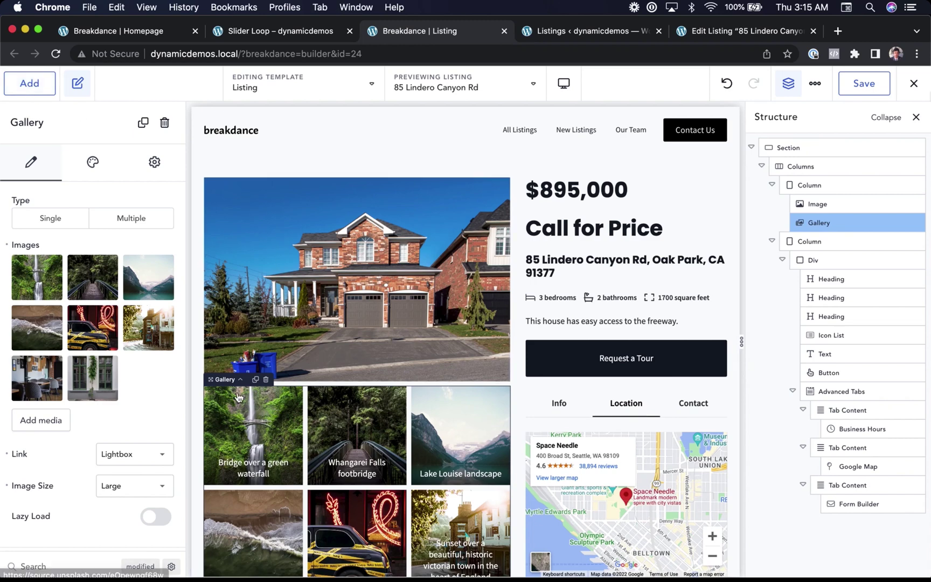
{"action": "left_click", "coordinate": [47, 248]}
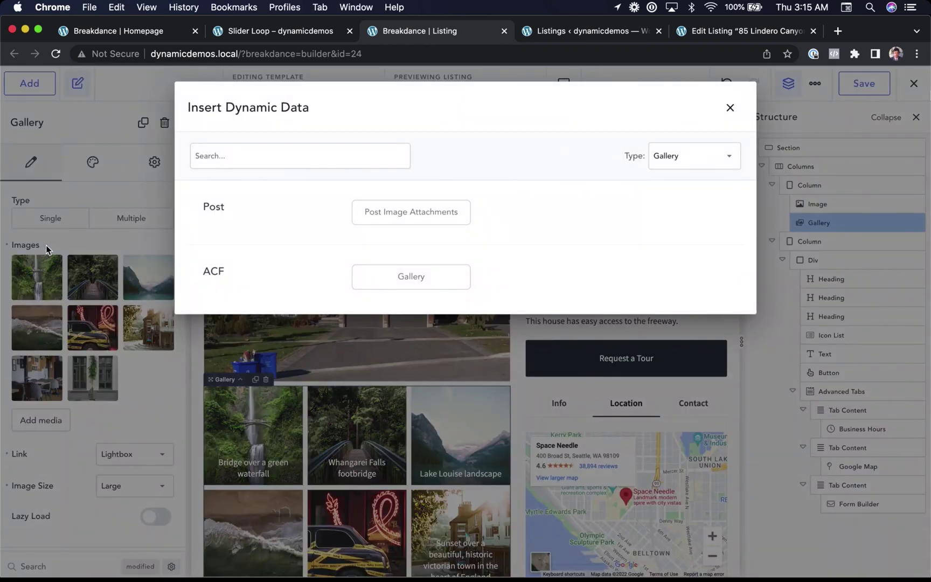
{"action": "left_click", "coordinate": [425, 284]}
{"action": "scroll", "coordinate": [424, 287], "scroll_direction": "down", "scroll_amount": 2}
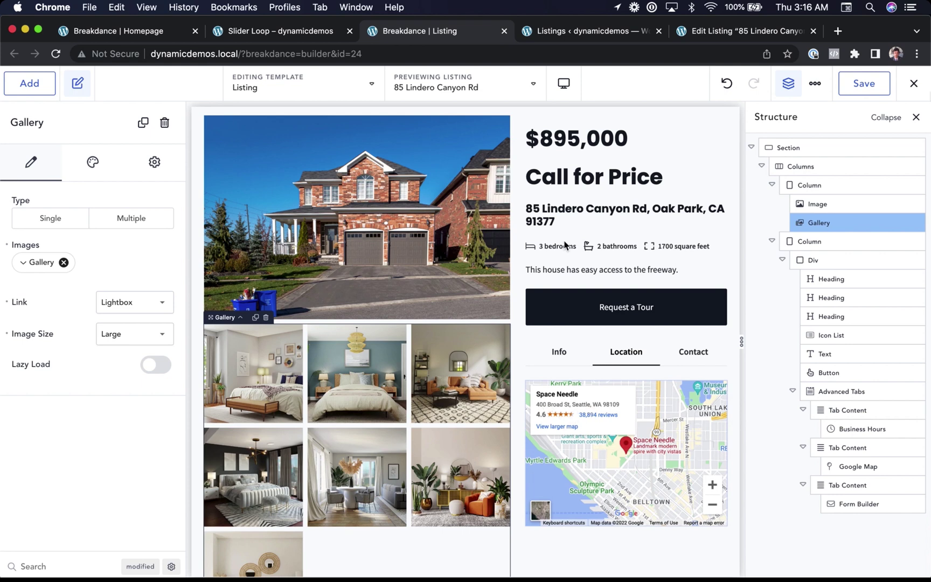
Bind the Google Map address to the listing's ACF Address, then view the Featured Listings slider page
{"action": "left_click", "coordinate": [838, 467]}
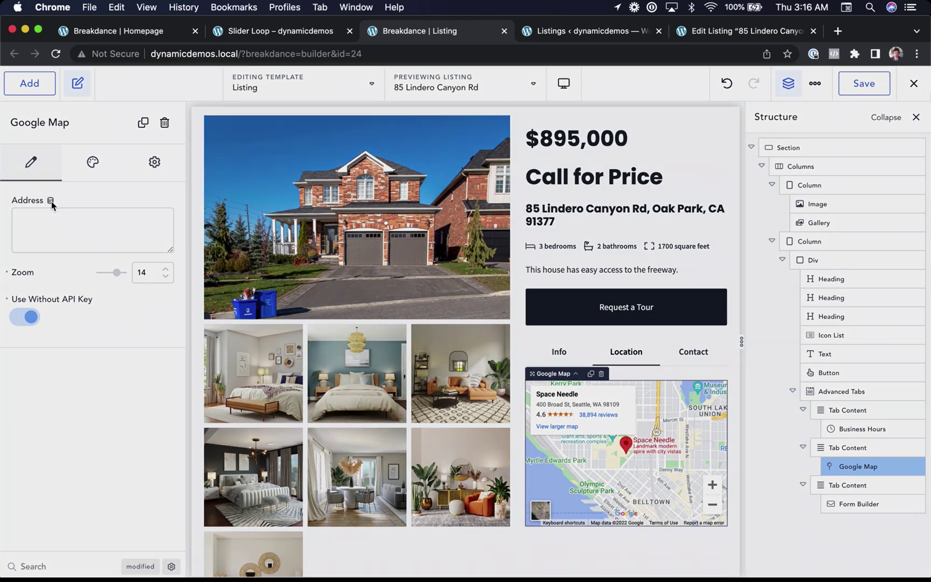
{"action": "left_click", "coordinate": [51, 201]}
{"action": "scroll", "coordinate": [288, 389], "scroll_direction": "down", "scroll_amount": 6}
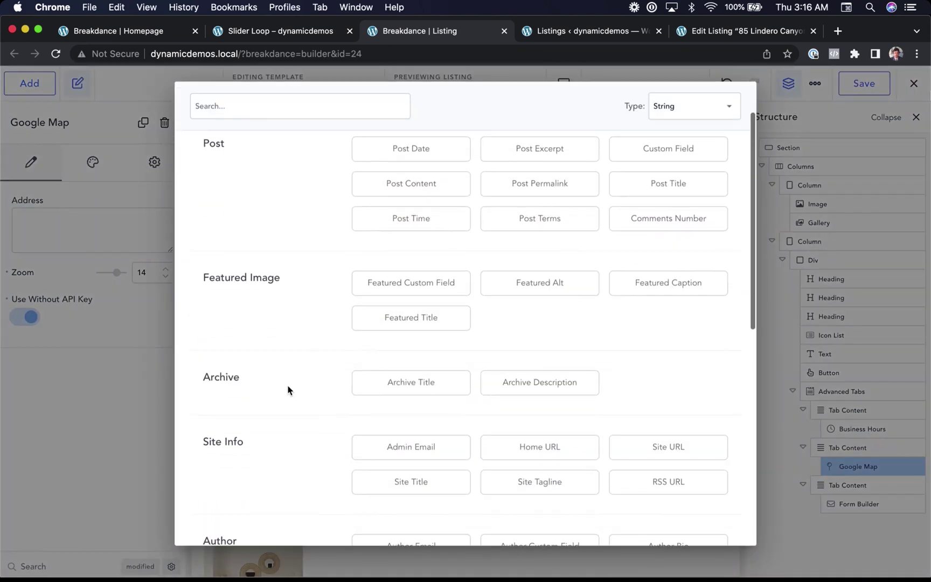
{"action": "scroll", "coordinate": [288, 389], "scroll_direction": "down", "scroll_amount": 3}
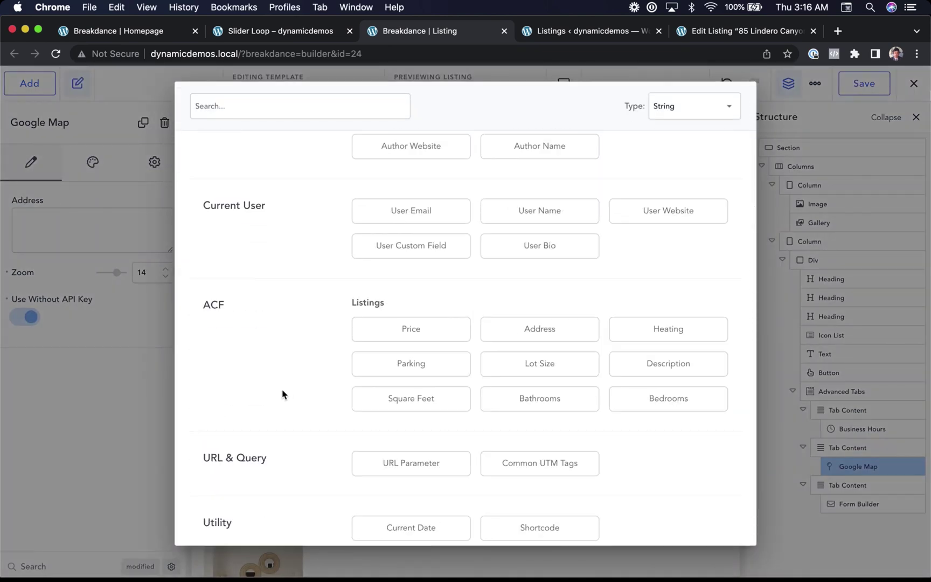
{"action": "left_click", "coordinate": [511, 327]}
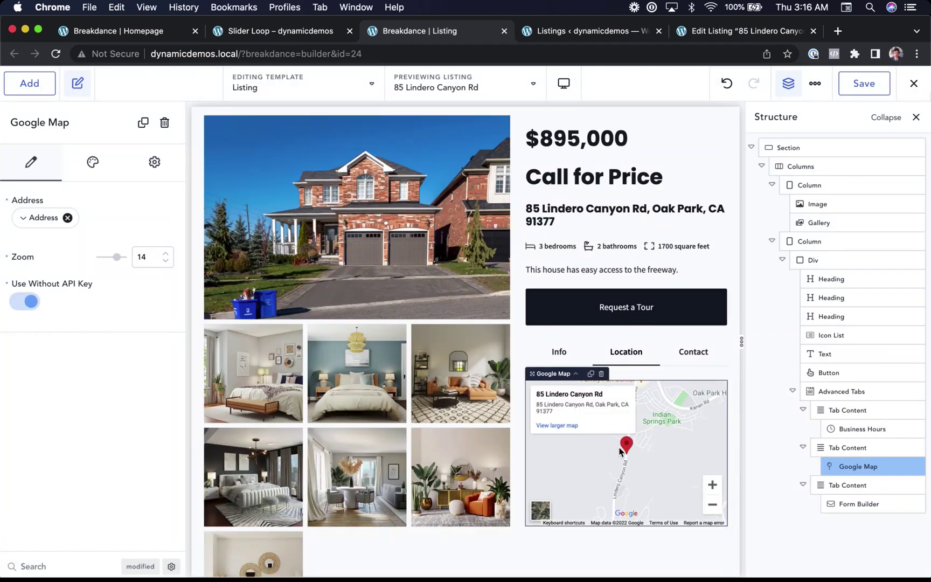
{"action": "scroll", "coordinate": [520, 394], "scroll_direction": "up", "scroll_amount": 2}
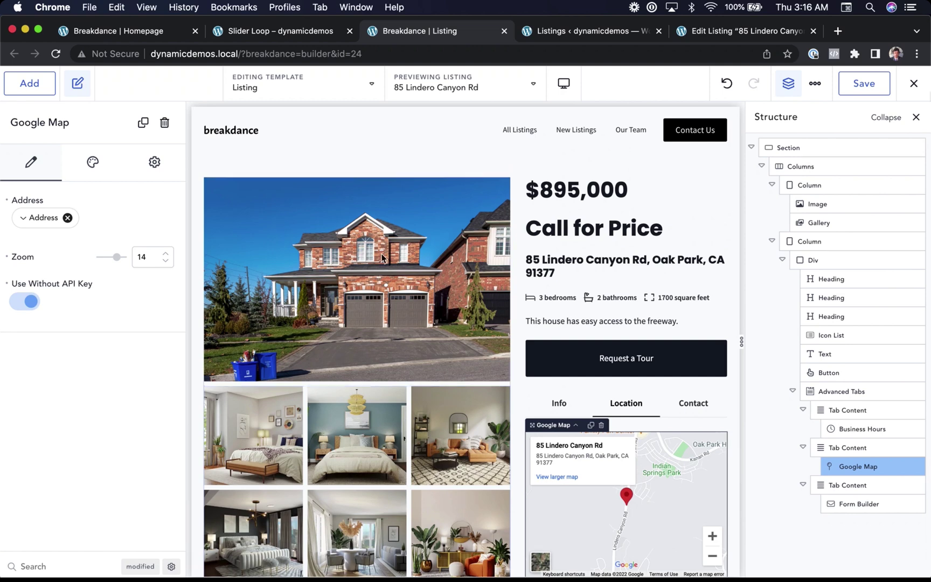
{"action": "left_click", "coordinate": [307, 32]}
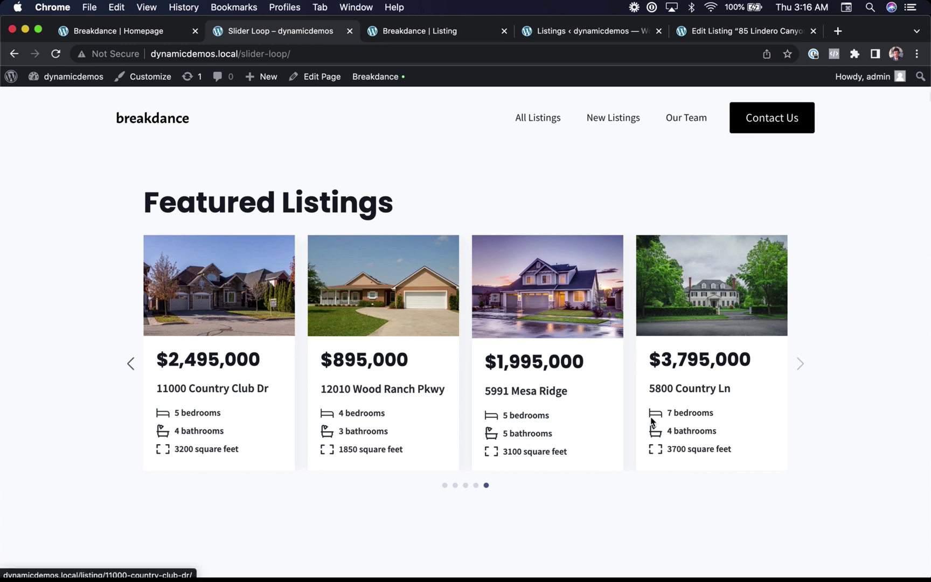
Move the listings slider back three cards, then return to the Breakdance Homepage editor
{"action": "left_click", "coordinate": [131, 364]}
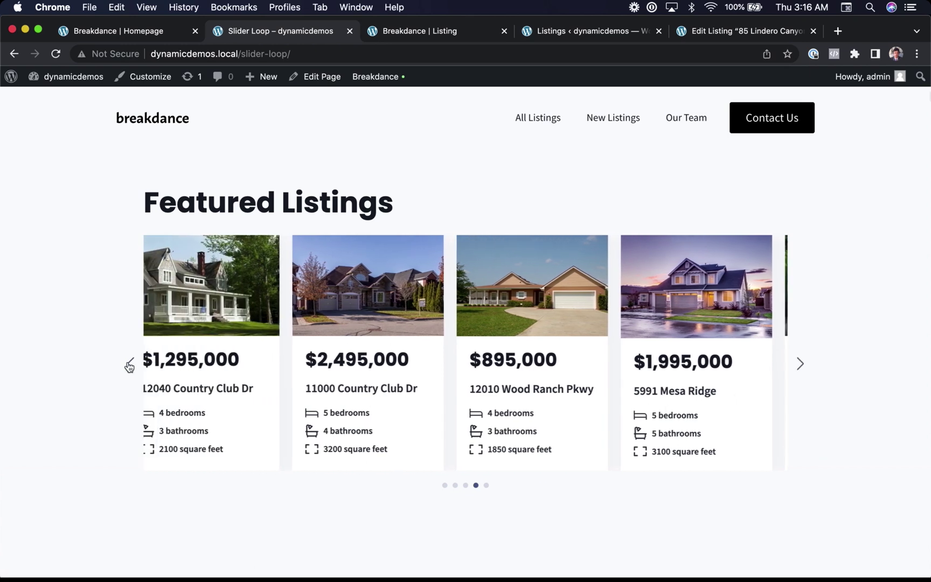
{"action": "left_click", "coordinate": [130, 365]}
{"action": "left_click", "coordinate": [130, 364]}
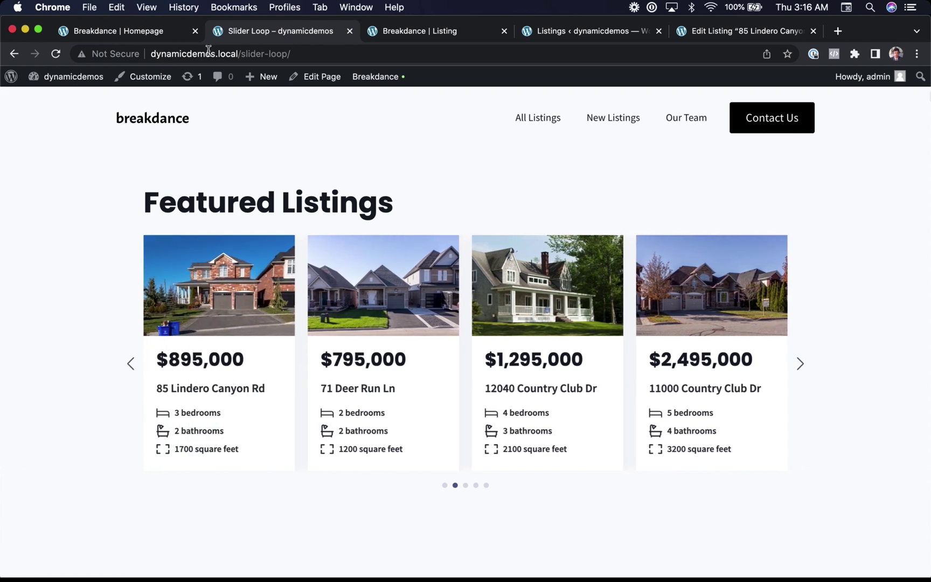
{"action": "left_click", "coordinate": [163, 37]}
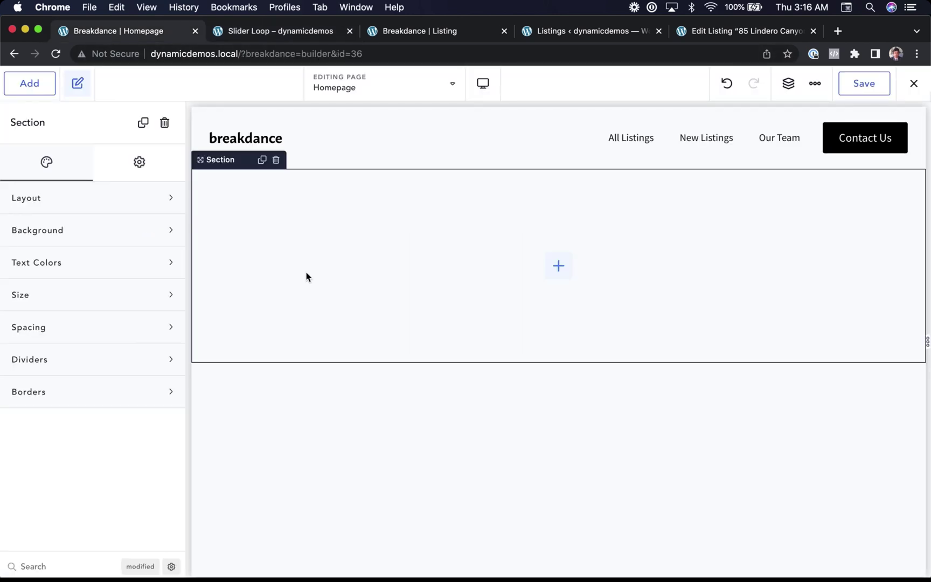
Insert a Post Loop Builder via 'post l' search and set its Global Block to Listing Loop Part
{"action": "left_click", "coordinate": [21, 86]}
{"action": "type", "text": "post l"}
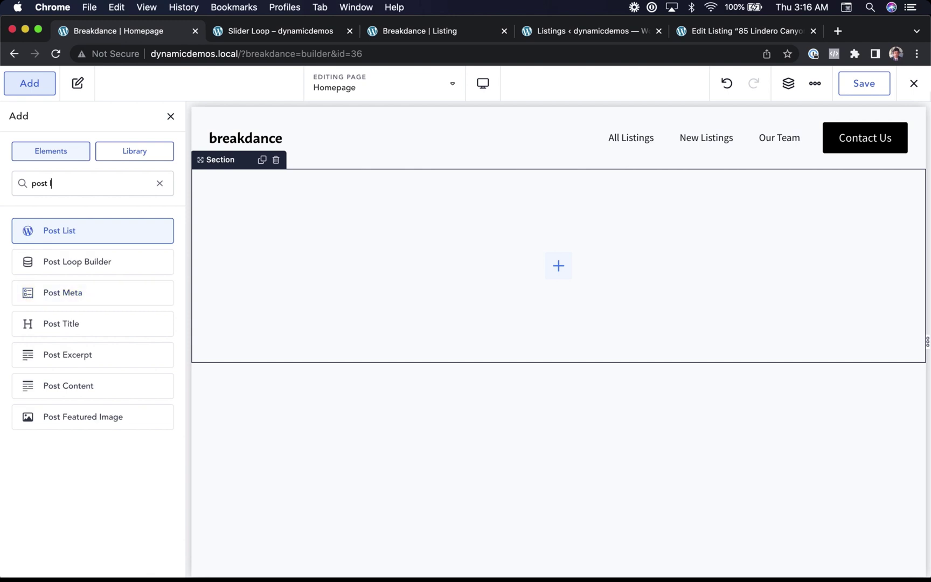
{"action": "left_click", "coordinate": [89, 264]}
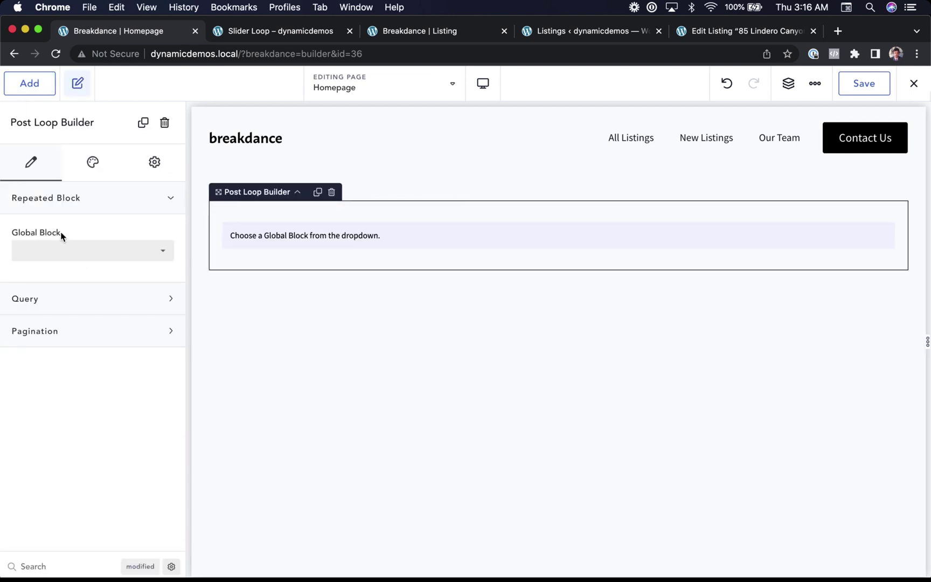
{"action": "left_click", "coordinate": [67, 256]}
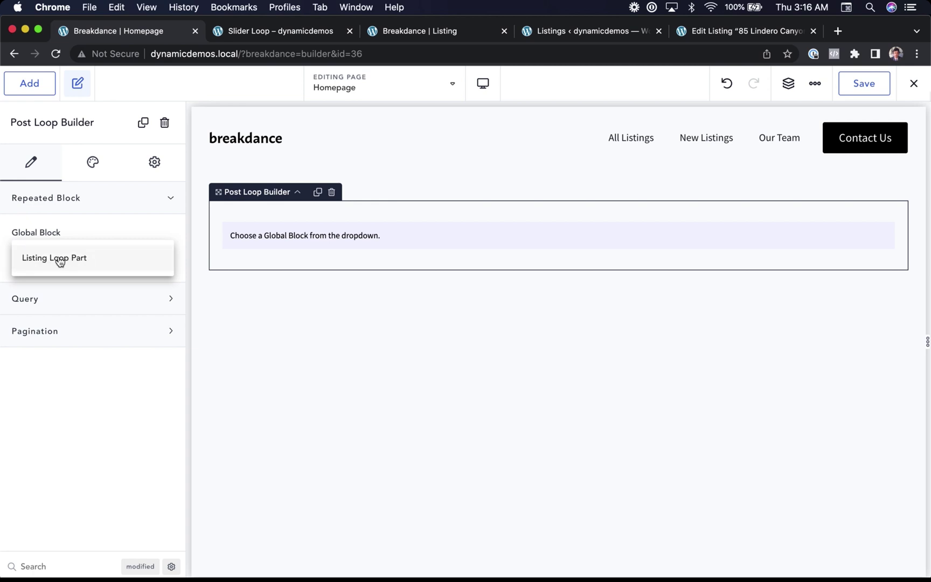
{"action": "left_click", "coordinate": [55, 259]}
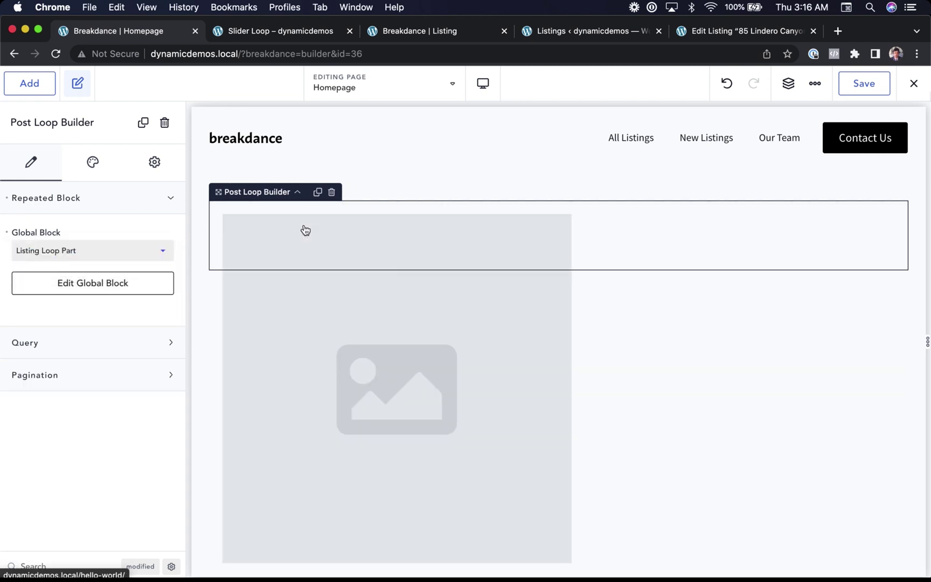
{"action": "scroll", "coordinate": [315, 318], "scroll_direction": "down", "scroll_amount": 3}
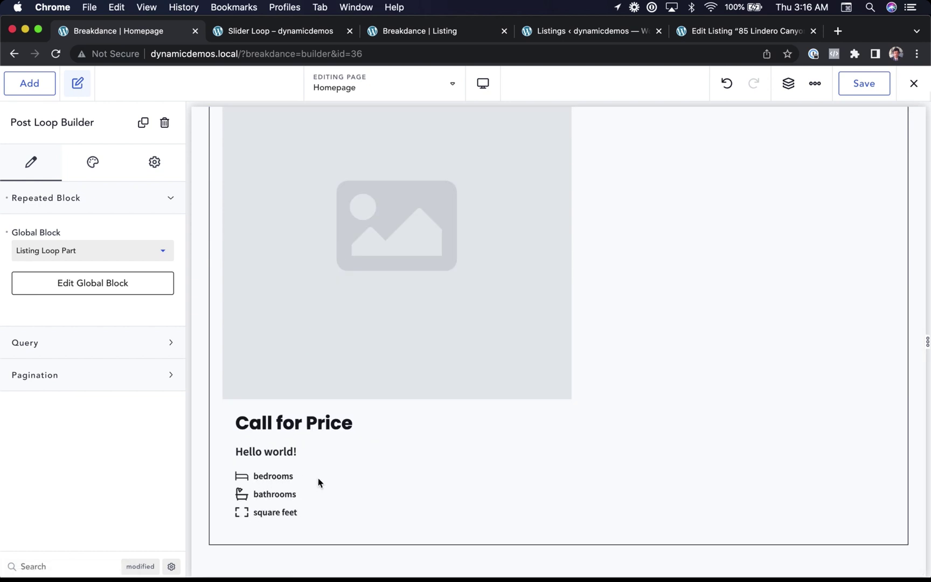
{"action": "scroll", "coordinate": [299, 438], "scroll_direction": "up", "scroll_amount": 3}
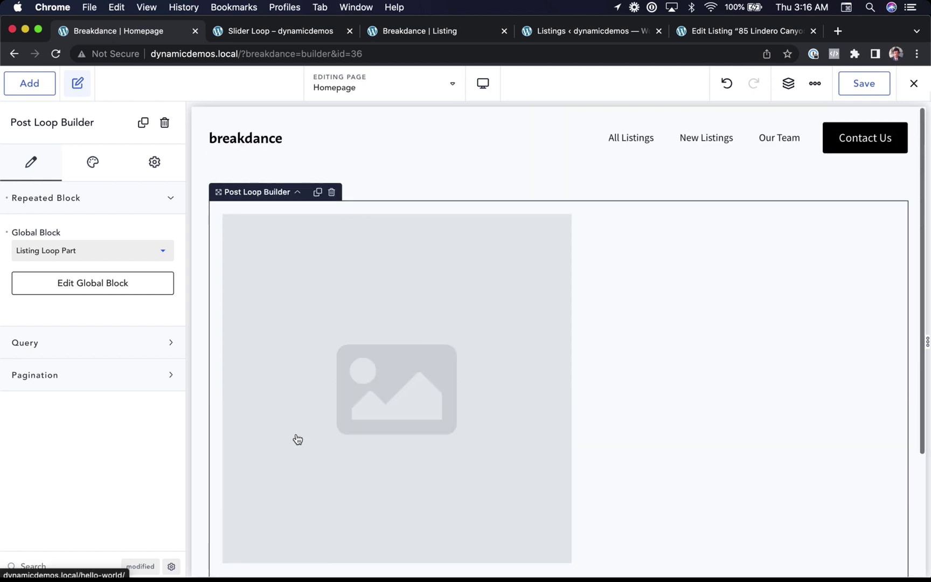
Give the loop a custom query including Listings instead of Posts, with 9 posts per page
{"action": "left_click", "coordinate": [26, 342]}
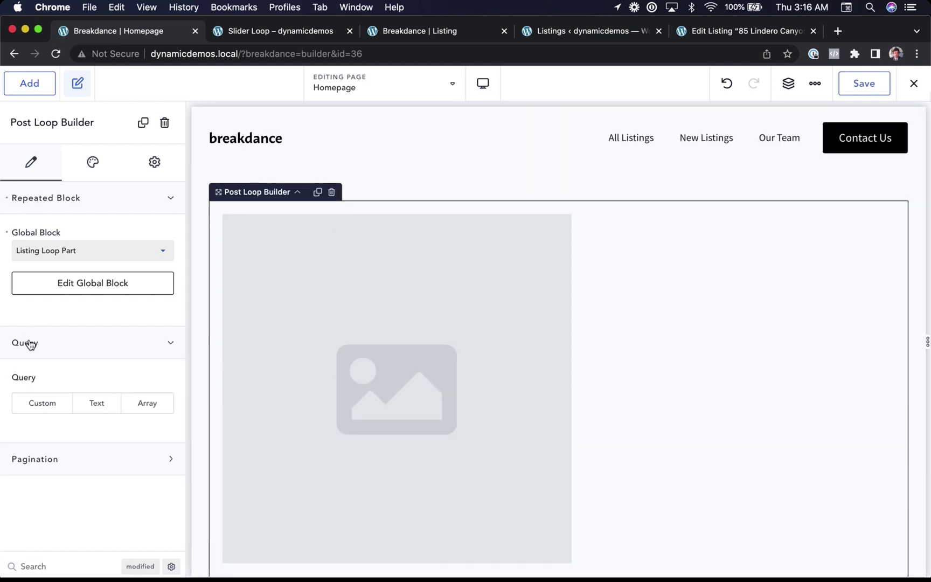
{"action": "left_click", "coordinate": [50, 404]}
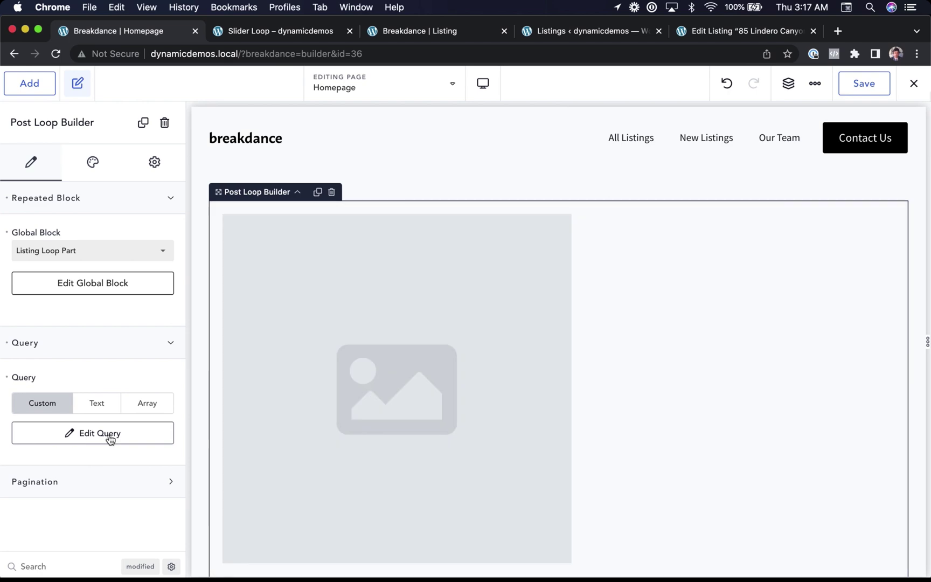
{"action": "left_click", "coordinate": [97, 433]}
{"action": "left_click", "coordinate": [503, 232]}
{"action": "left_click", "coordinate": [519, 209]}
{"action": "left_click", "coordinate": [520, 327]}
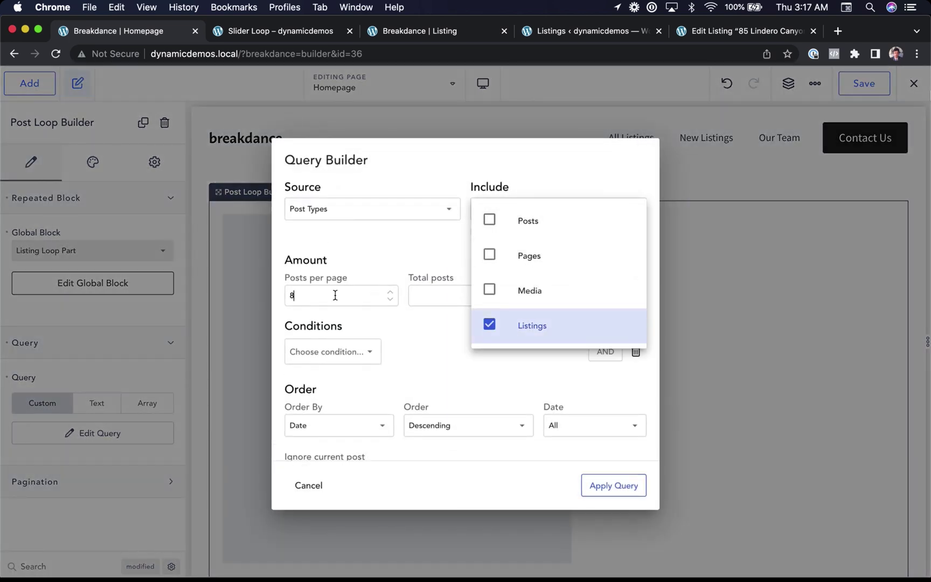
{"action": "double_click", "coordinate": [335, 295]}
{"action": "type", "text": "9"}
{"action": "left_click", "coordinate": [603, 487]}
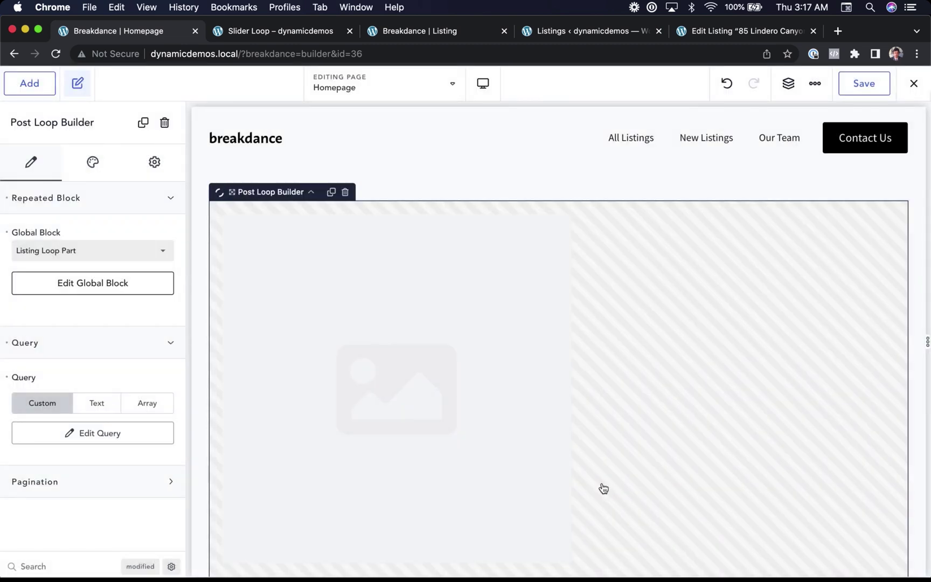
{"action": "scroll", "coordinate": [602, 488], "scroll_direction": "down", "scroll_amount": 20}
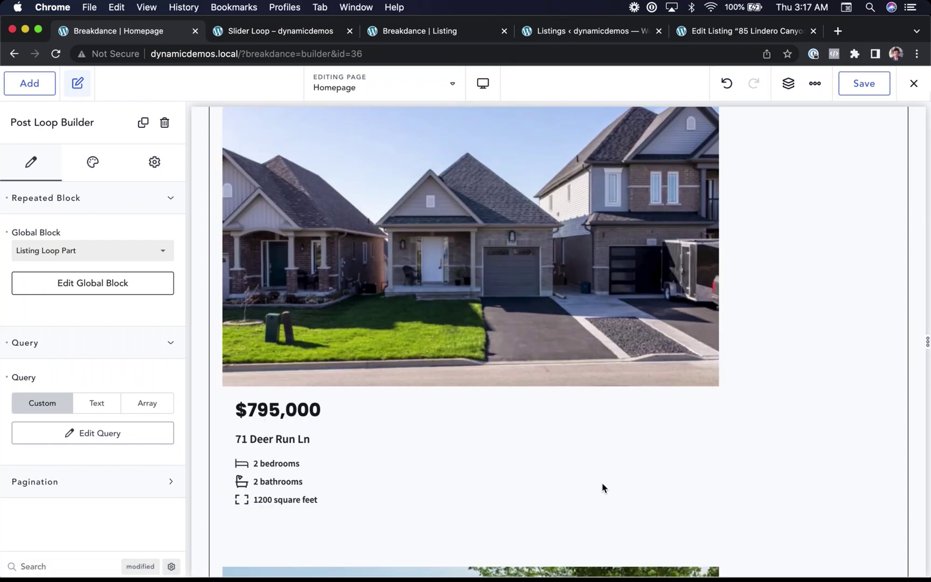
Set the loop's List layout to Grid with 3 items per row
{"action": "scroll", "coordinate": [603, 487], "scroll_direction": "up", "scroll_amount": 20}
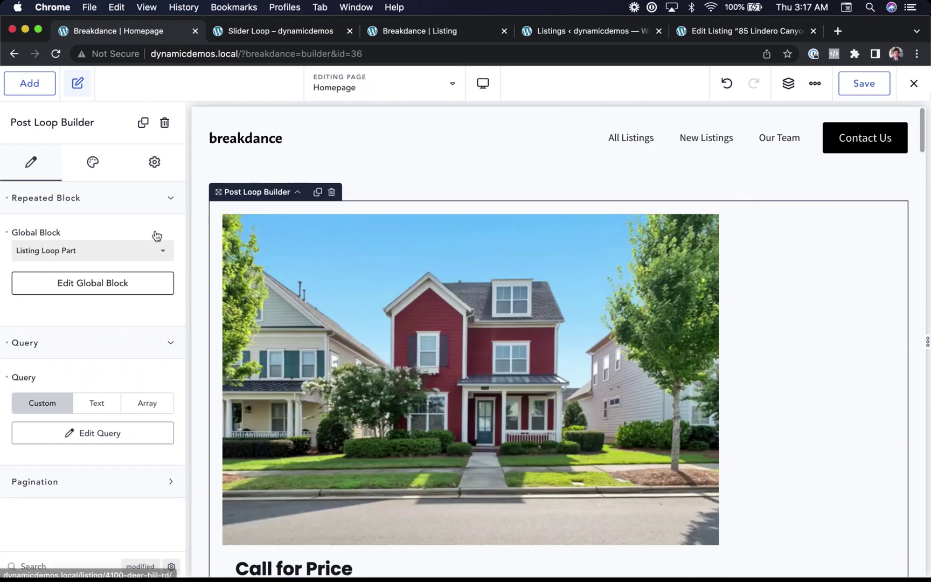
{"action": "left_click", "coordinate": [93, 161]}
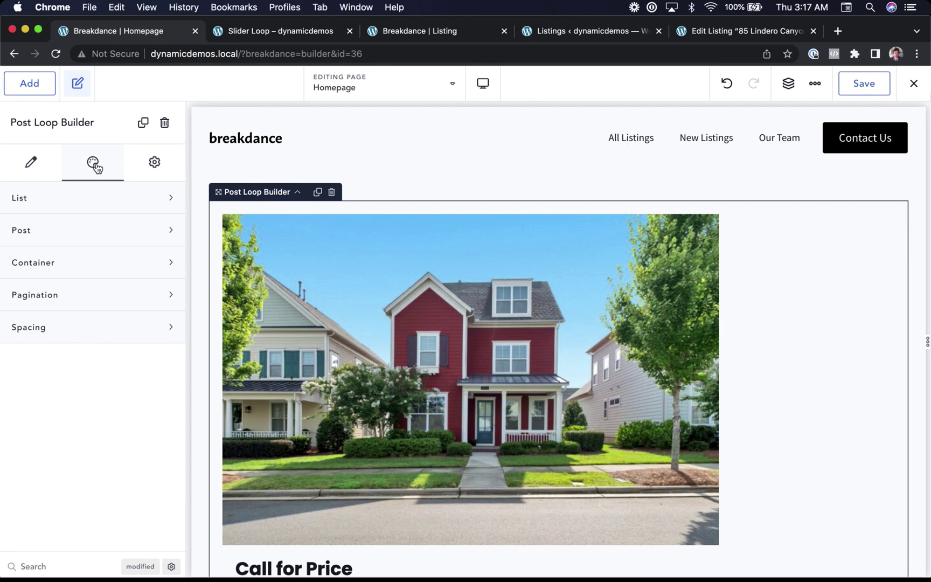
{"action": "left_click", "coordinate": [90, 208]}
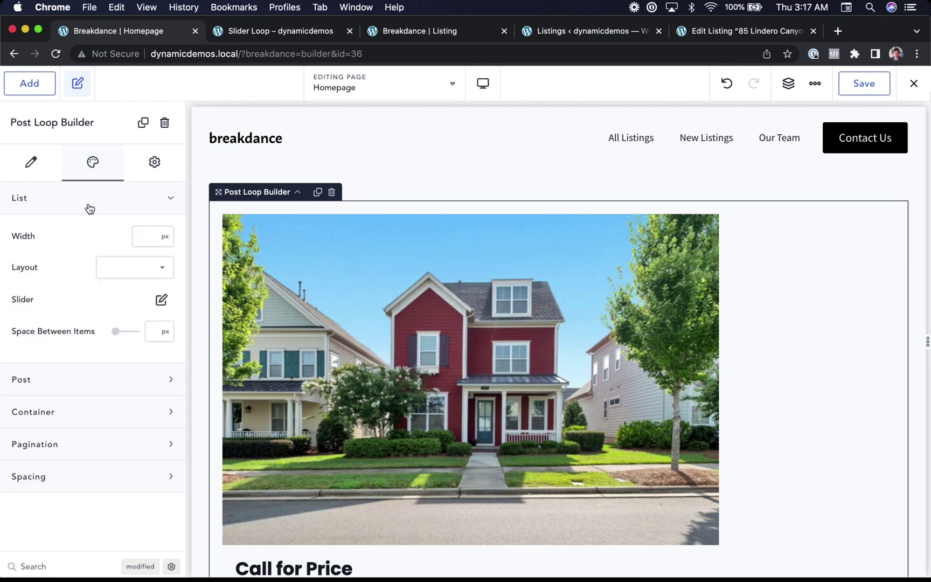
{"action": "left_click", "coordinate": [124, 268]}
{"action": "left_click", "coordinate": [123, 300]}
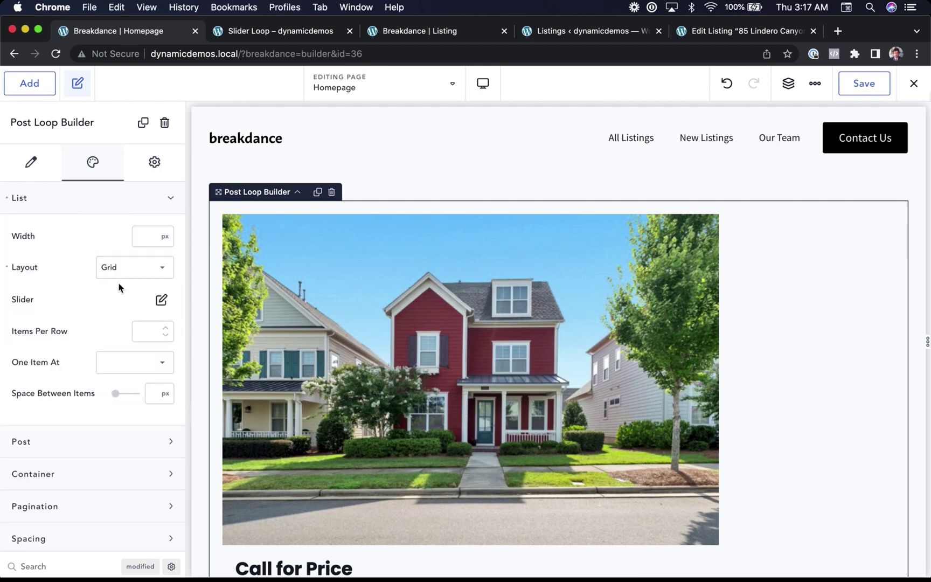
{"action": "type", "text": "3"}
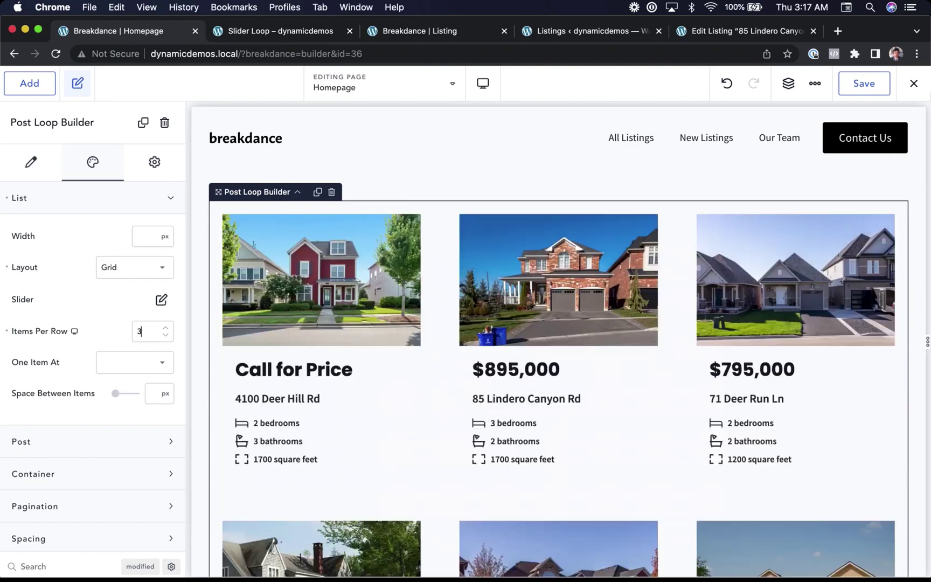
{"action": "scroll", "coordinate": [439, 393], "scroll_direction": "down", "scroll_amount": 7}
{"action": "scroll", "coordinate": [438, 395], "scroll_direction": "up", "scroll_amount": 10}
Style each listing card with a white background, 20px padding on all sides and a drop shadow
{"action": "left_click", "coordinate": [110, 442]}
{"action": "scroll", "coordinate": [96, 509], "scroll_direction": "down", "scroll_amount": 3}
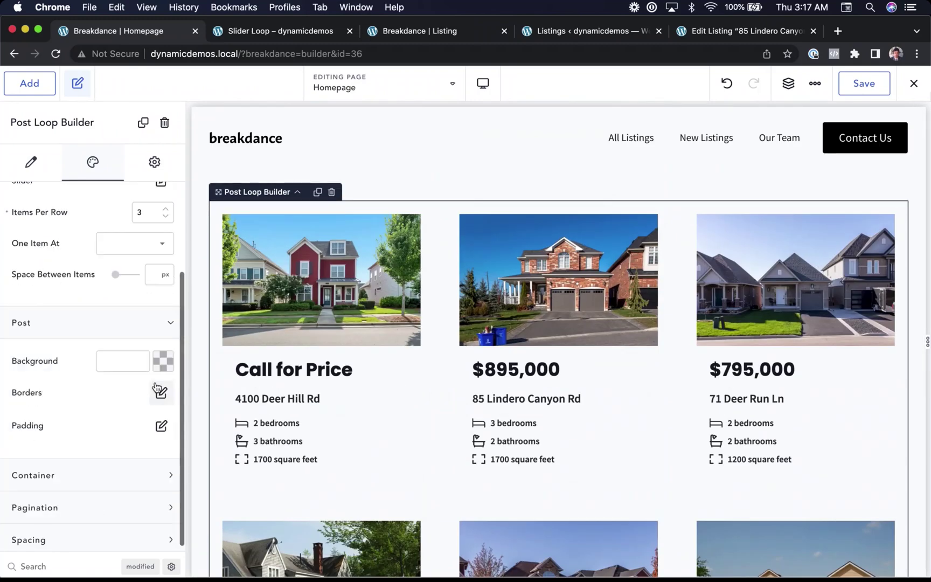
{"action": "left_click", "coordinate": [122, 360]}
{"action": "left_click", "coordinate": [31, 393]}
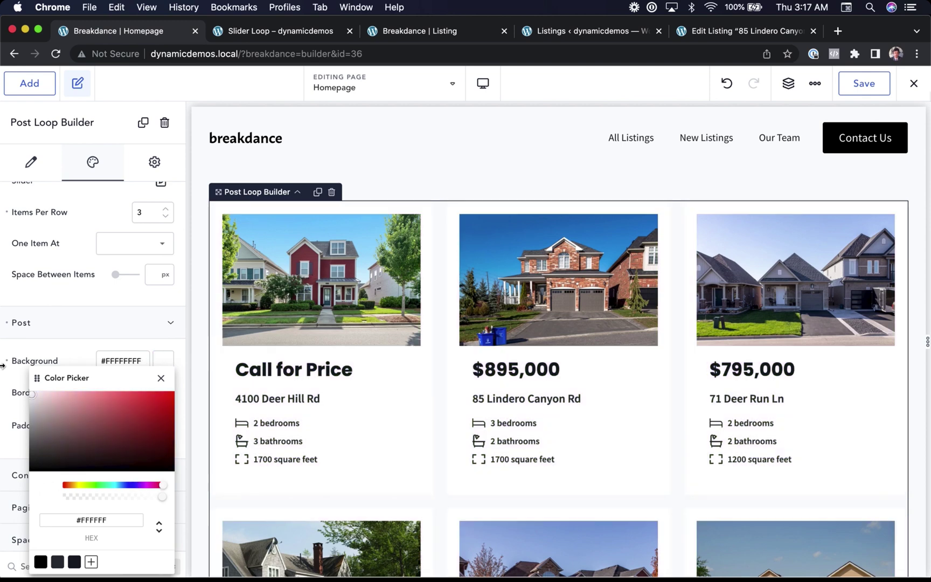
{"action": "left_click", "coordinate": [160, 378]}
{"action": "left_click", "coordinate": [162, 427]}
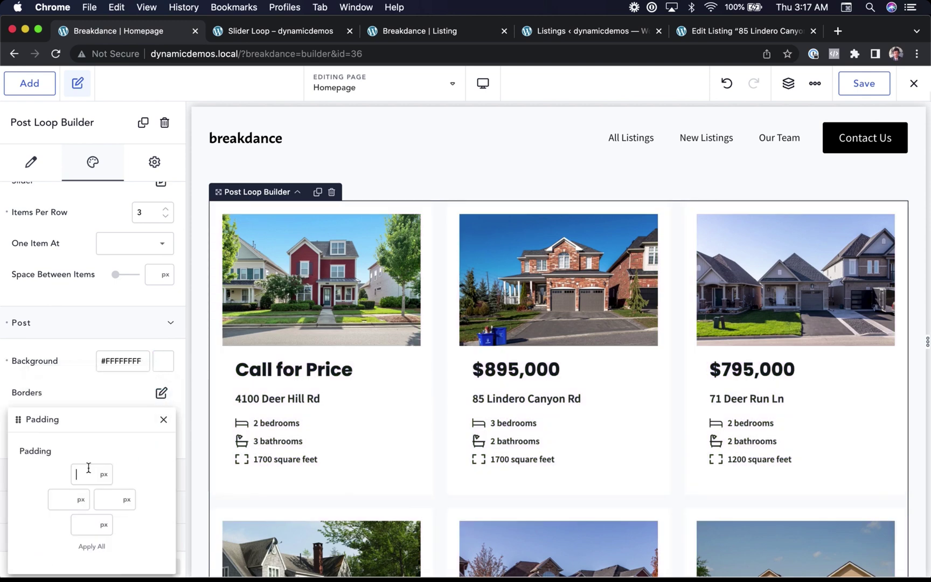
{"action": "type", "text": "20"}
{"action": "left_click", "coordinate": [92, 547]}
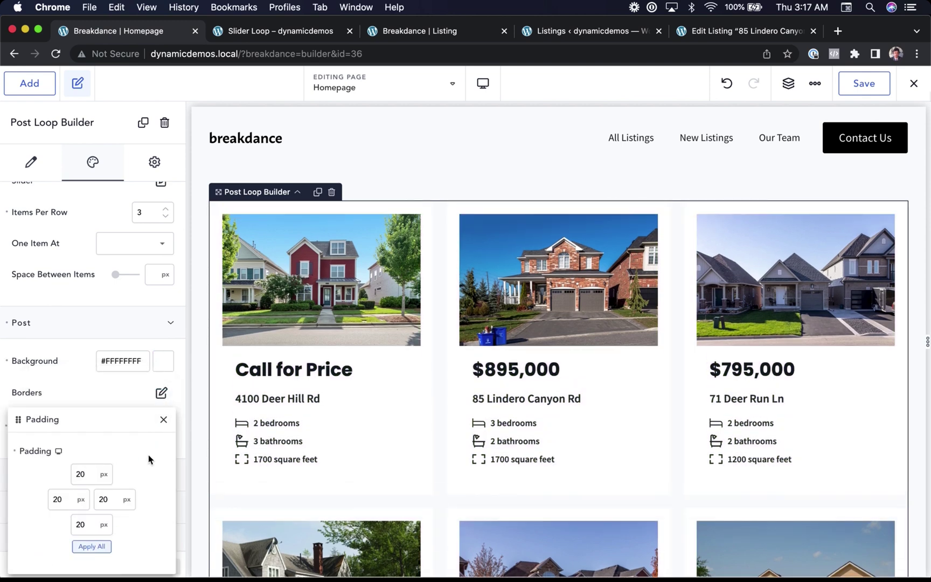
{"action": "left_click", "coordinate": [163, 420]}
{"action": "left_click", "coordinate": [161, 393]}
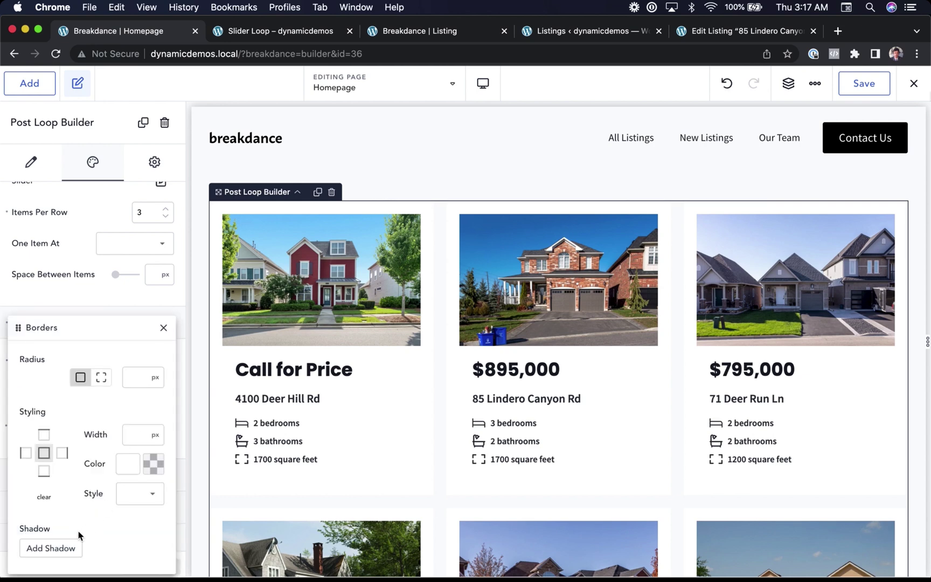
{"action": "left_click", "coordinate": [61, 547]}
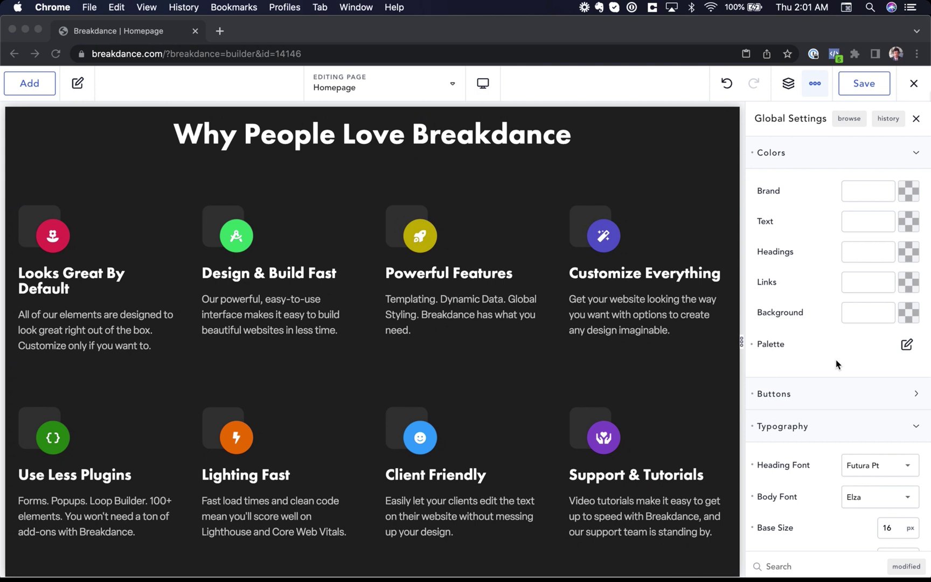
Open the global colour Palette and browse swatches from Black #080808 to Charcoal #222222
{"action": "left_click", "coordinate": [906, 348]}
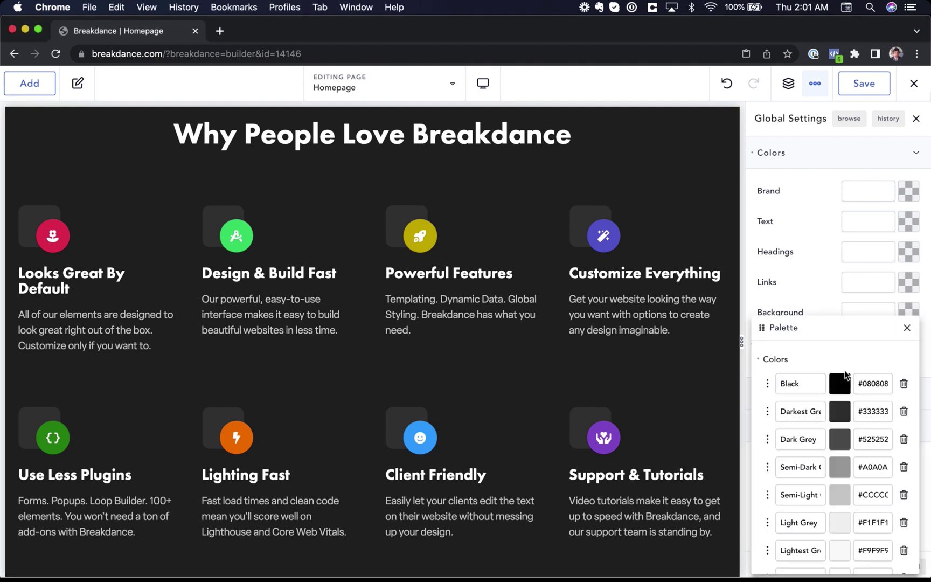
{"action": "scroll", "coordinate": [828, 371], "scroll_direction": "down", "scroll_amount": 10}
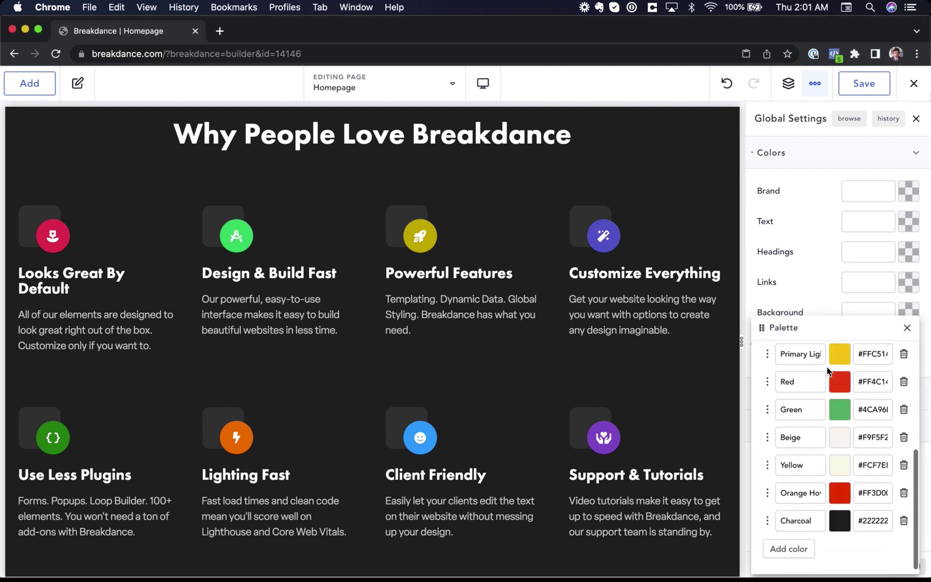
{"action": "scroll", "coordinate": [828, 370], "scroll_direction": "up", "scroll_amount": 10}
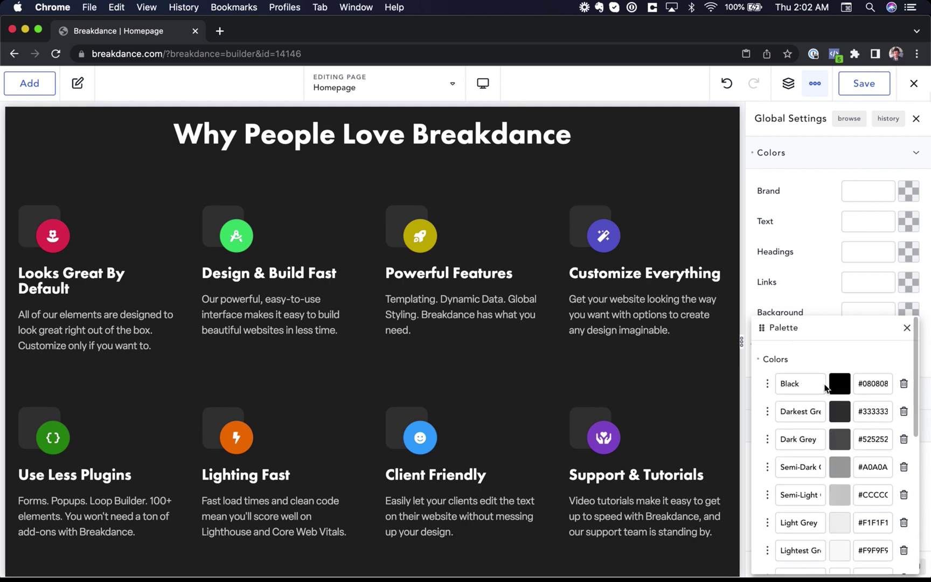
{"action": "scroll", "coordinate": [822, 420], "scroll_direction": "down", "scroll_amount": 10}
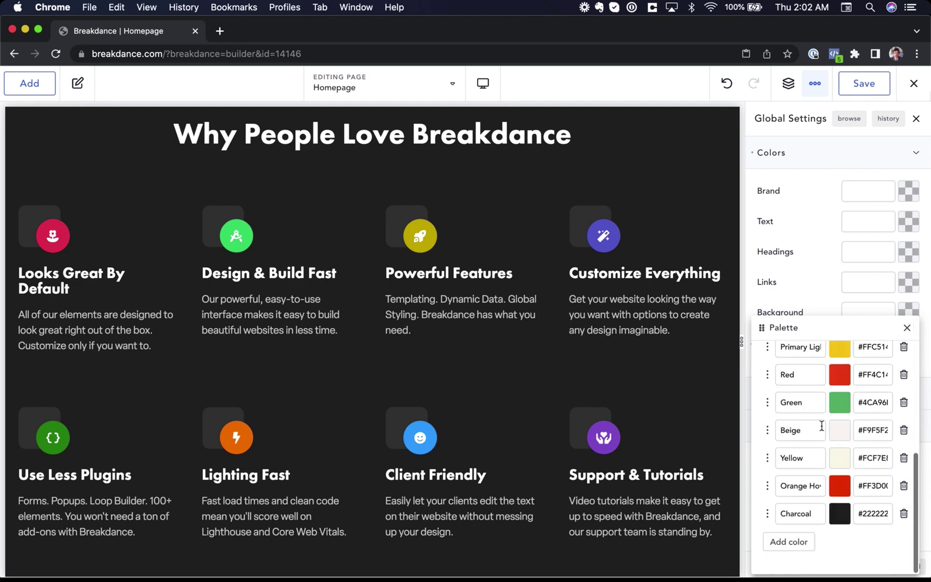
Open the Customize Everything icon box's Style > Icon colour picker, showing #642EDA
{"action": "left_click", "coordinate": [645, 310]}
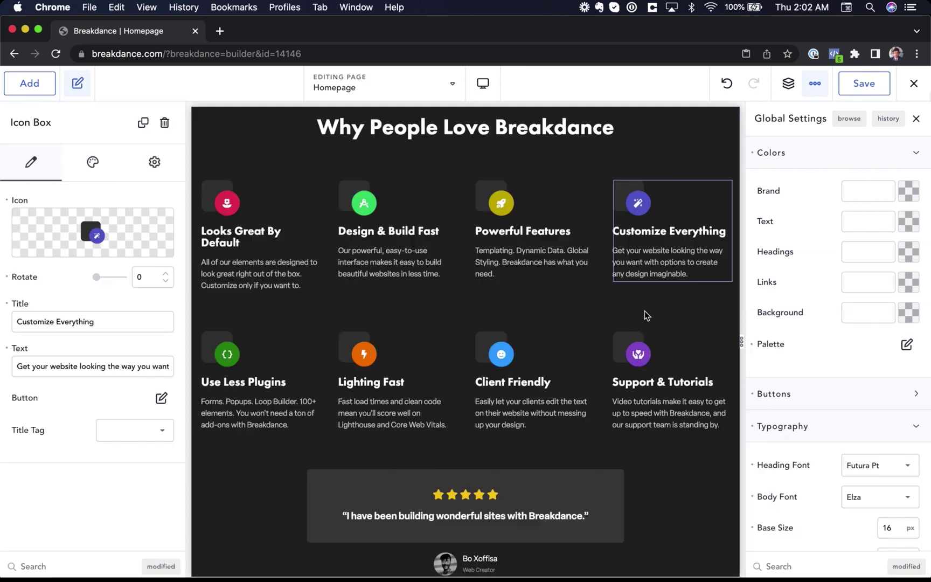
{"action": "left_click", "coordinate": [90, 163]}
{"action": "left_click", "coordinate": [88, 230]}
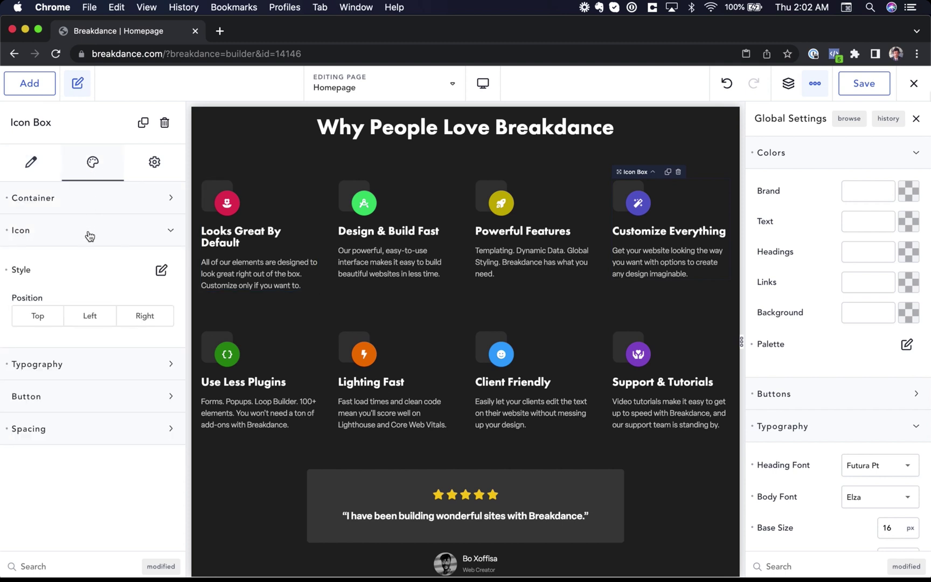
{"action": "left_click", "coordinate": [162, 272]}
{"action": "left_click", "coordinate": [155, 330]}
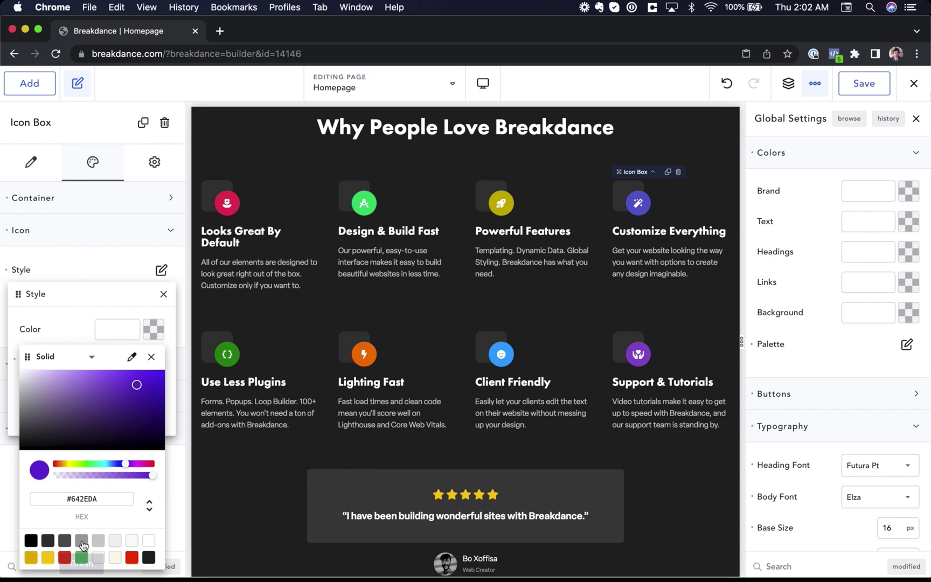
Expand the global Buttons settings and briefly view the Primary button options
{"action": "left_click", "coordinate": [857, 395]}
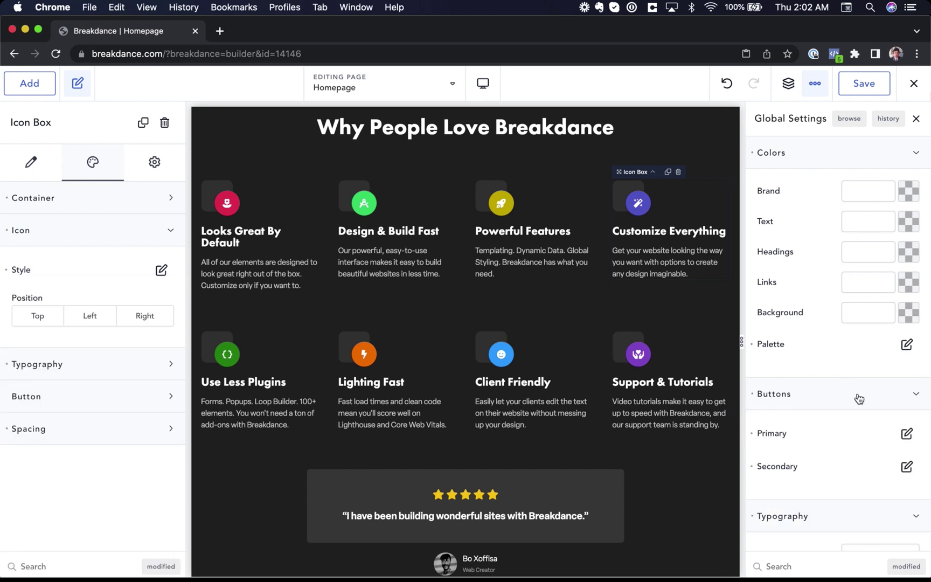
{"action": "scroll", "coordinate": [846, 432], "scroll_direction": "down", "scroll_amount": 3}
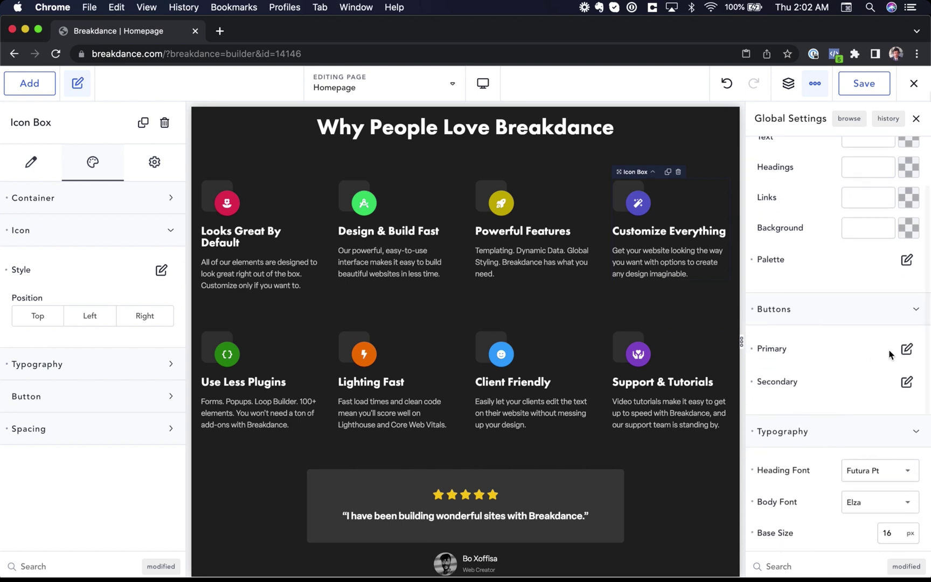
{"action": "left_click", "coordinate": [906, 350]}
{"action": "left_click", "coordinate": [908, 327]}
Open the global Typography Presets list, from Regular Paragraph through Footer Link
{"action": "scroll", "coordinate": [862, 399], "scroll_direction": "down", "scroll_amount": 5}
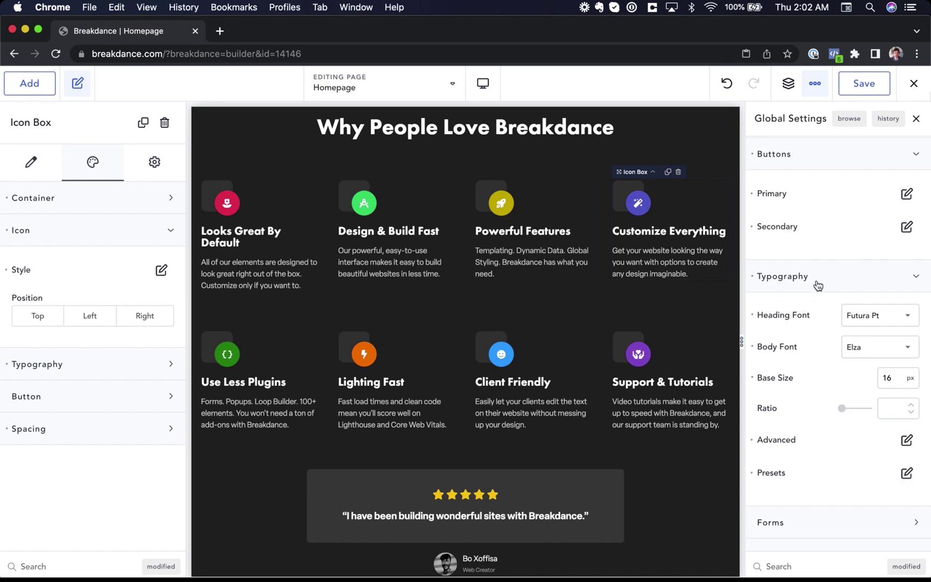
{"action": "left_click", "coordinate": [907, 473]}
{"action": "scroll", "coordinate": [854, 501], "scroll_direction": "down", "scroll_amount": 4}
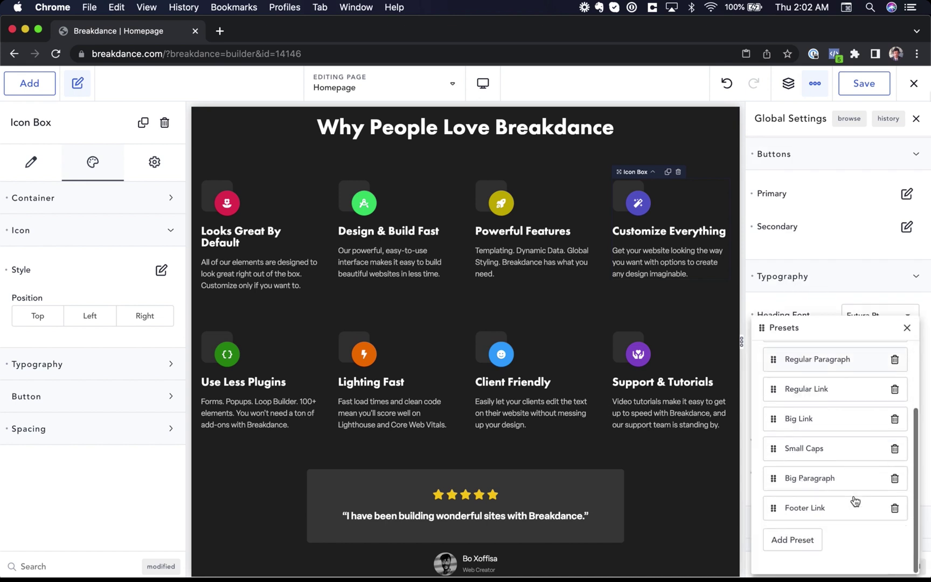
{"action": "scroll", "coordinate": [854, 500], "scroll_direction": "up", "scroll_amount": 4}
{"action": "scroll", "coordinate": [824, 468], "scroll_direction": "down", "scroll_amount": 4}
Open the Presets dropdown for the Support & Tutorials icon box's Text typography
{"action": "left_click", "coordinate": [664, 408]}
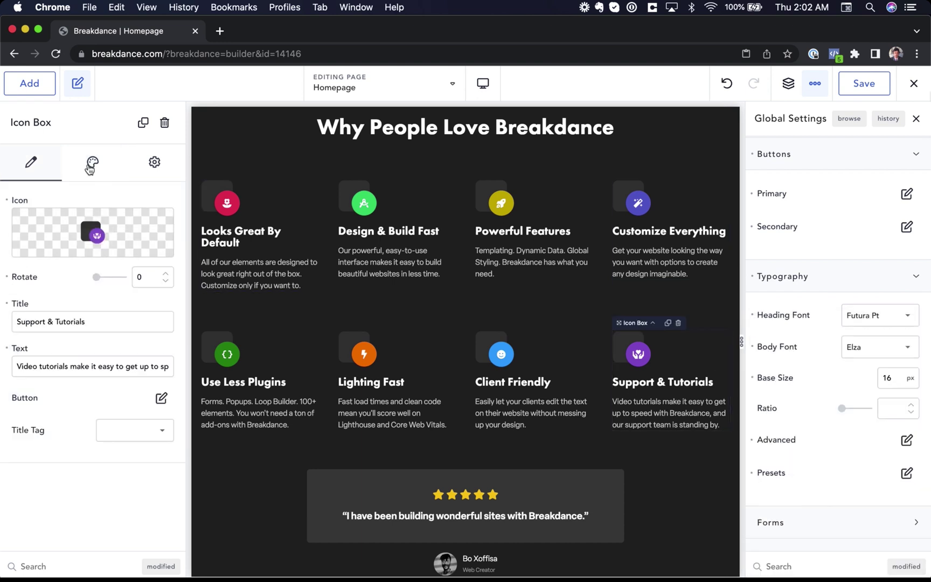
{"action": "left_click", "coordinate": [90, 166]}
{"action": "left_click", "coordinate": [87, 263]}
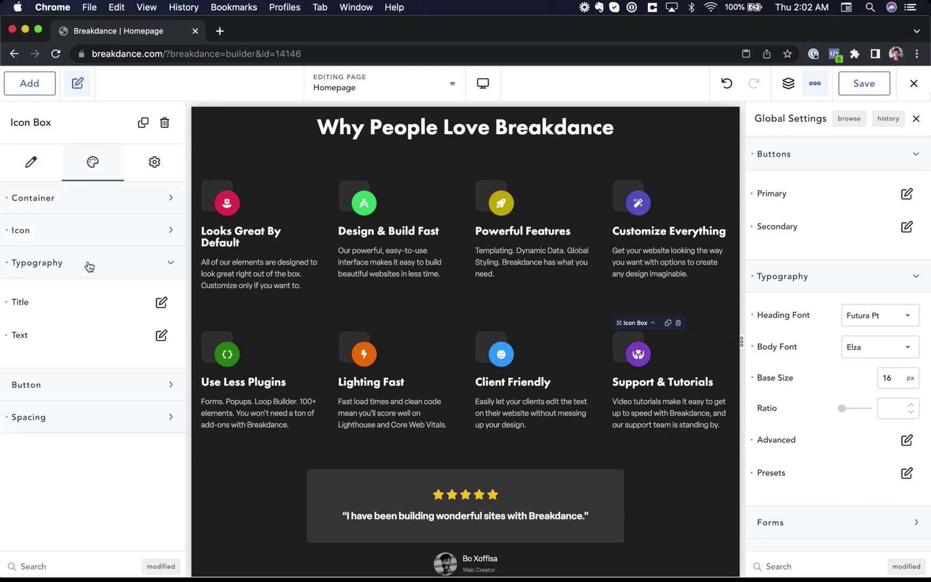
{"action": "left_click", "coordinate": [168, 340]}
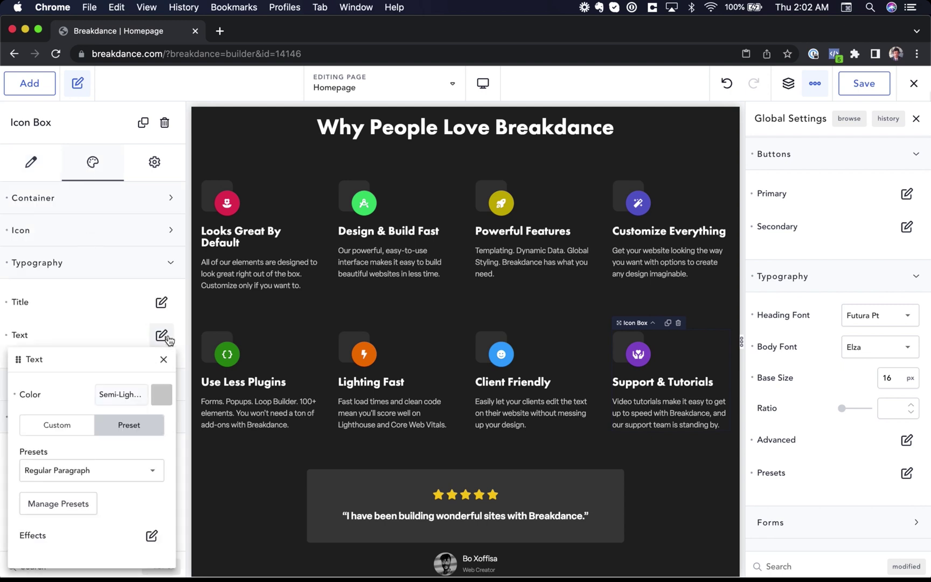
{"action": "left_click", "coordinate": [115, 480]}
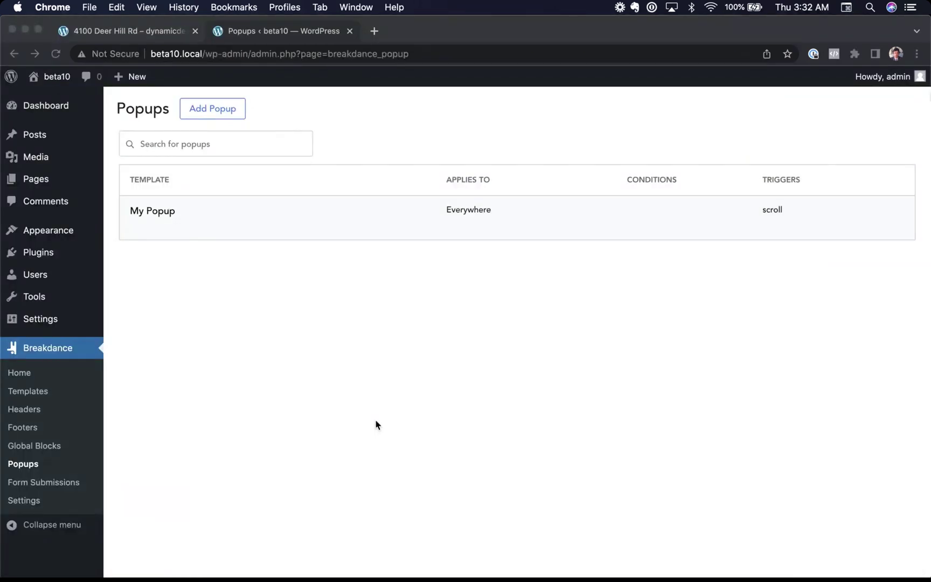
Bring the browser forward and show the live house listing page
{"action": "left_click", "coordinate": [376, 426]}
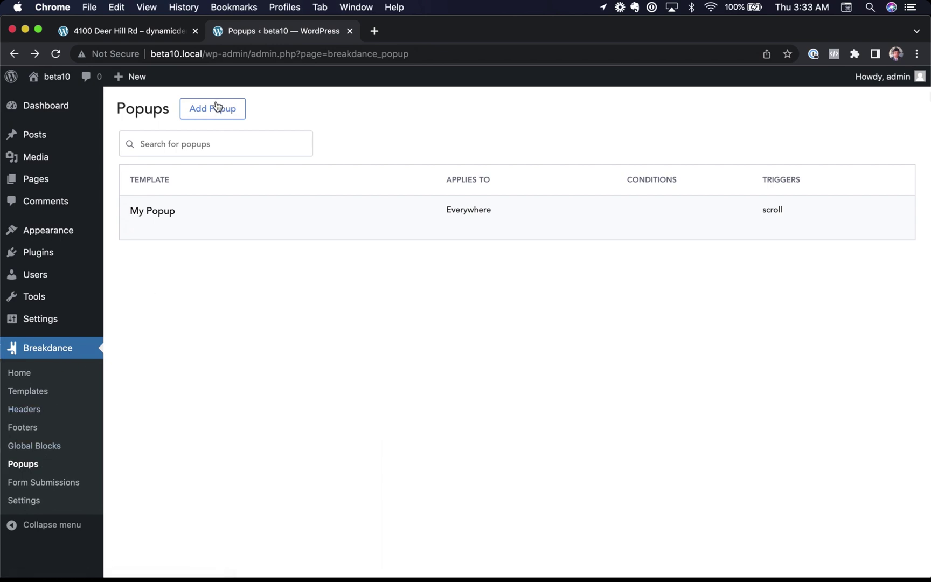
{"action": "left_click", "coordinate": [162, 33]}
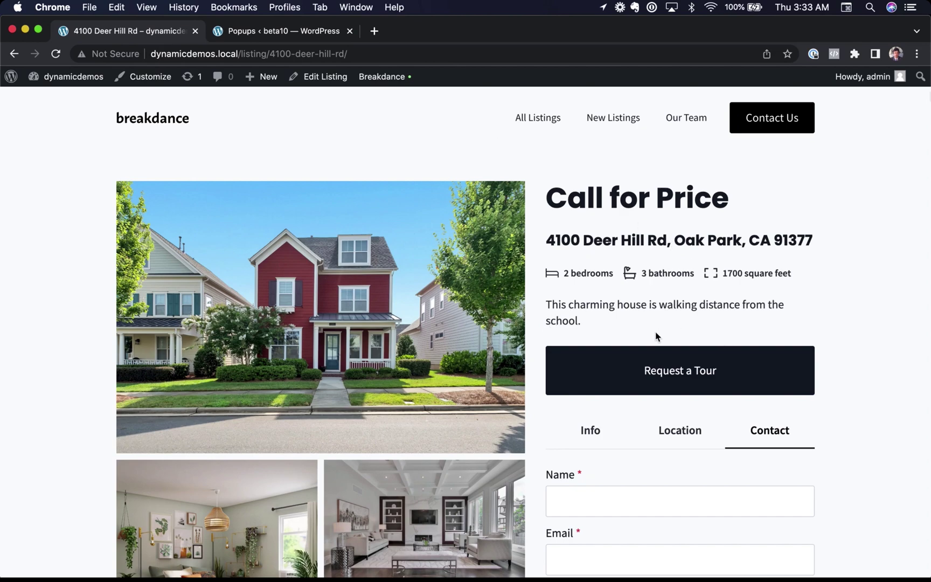
Open the listing's Request a Tour popup, then return to the Popups admin list
{"action": "left_click", "coordinate": [678, 372]}
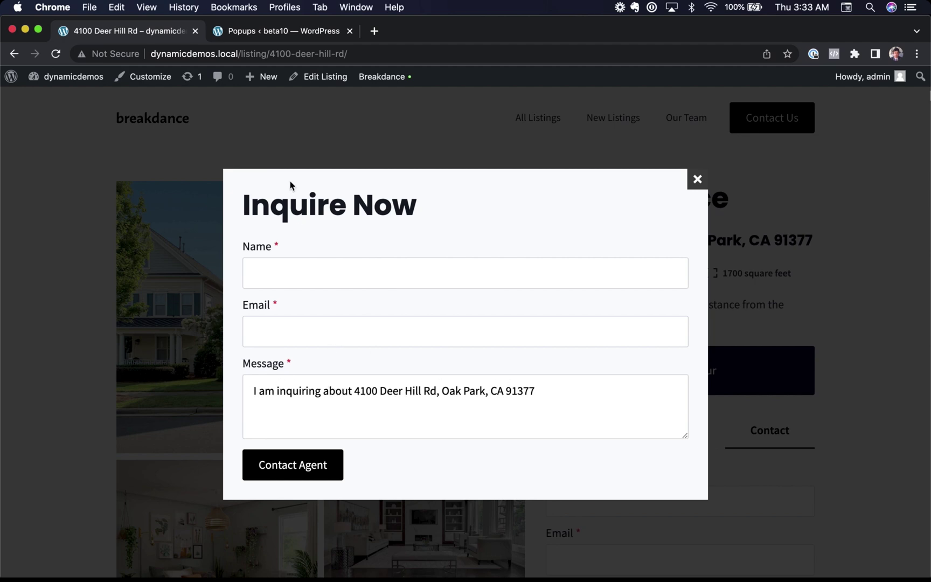
{"action": "left_click", "coordinate": [273, 33]}
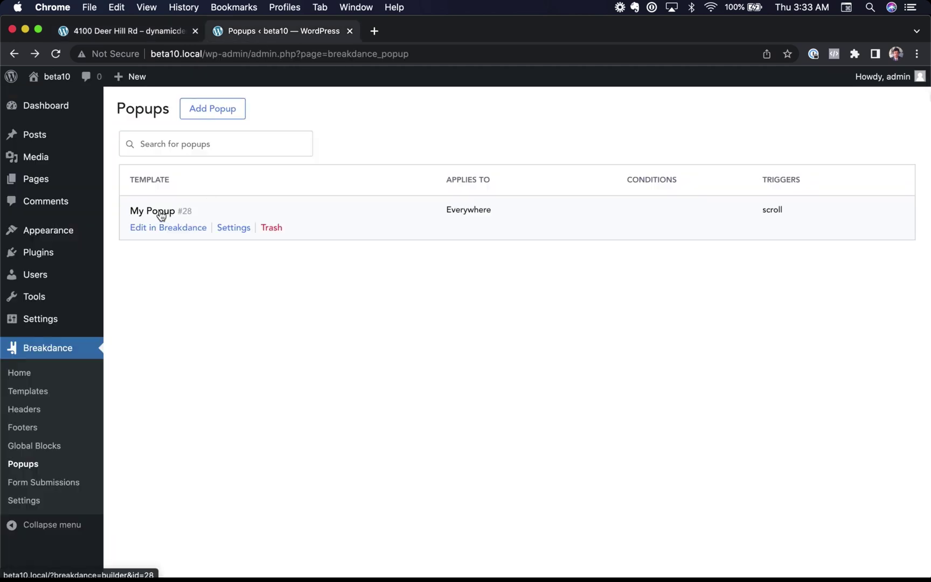
Review My Popup's settings, keep the Page Scroll trigger, and open it in Breakdance
{"action": "left_click", "coordinate": [235, 231]}
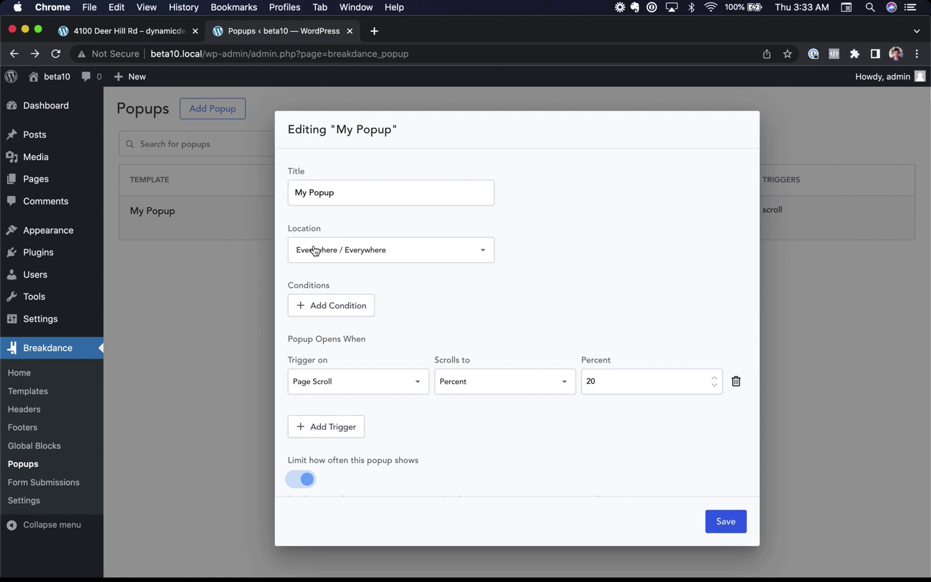
{"action": "scroll", "coordinate": [539, 244], "scroll_direction": "down", "scroll_amount": 1}
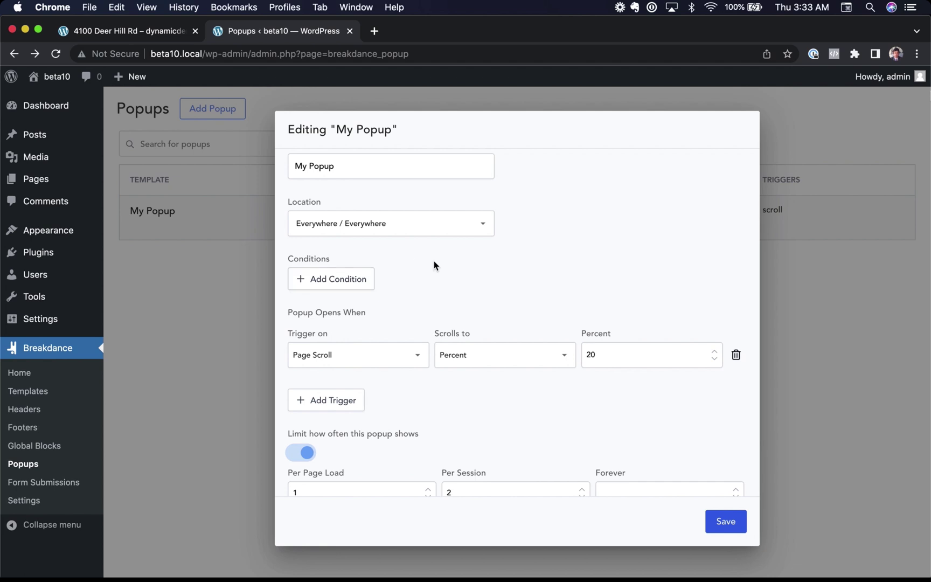
{"action": "scroll", "coordinate": [434, 266], "scroll_direction": "down", "scroll_amount": 2}
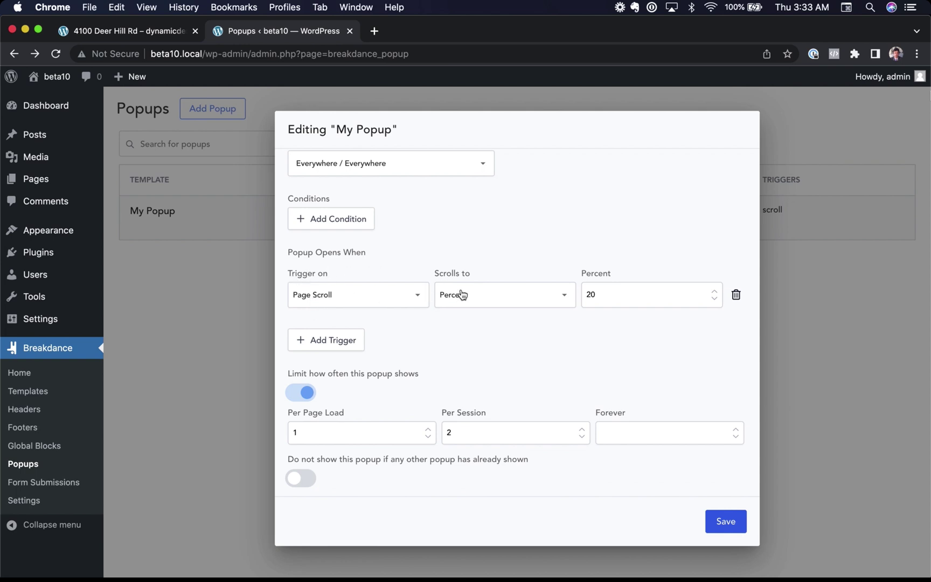
{"action": "left_click", "coordinate": [379, 293]}
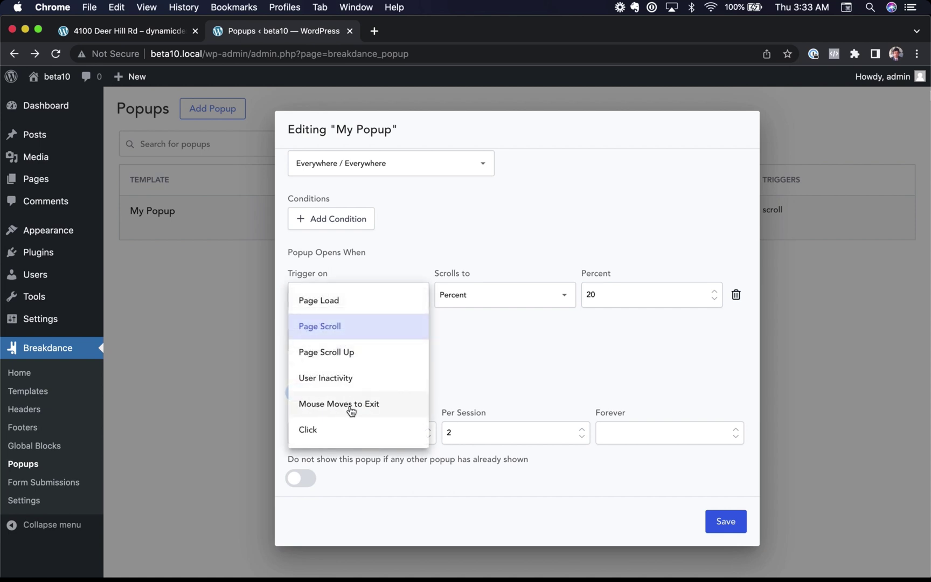
{"action": "left_click", "coordinate": [492, 356]}
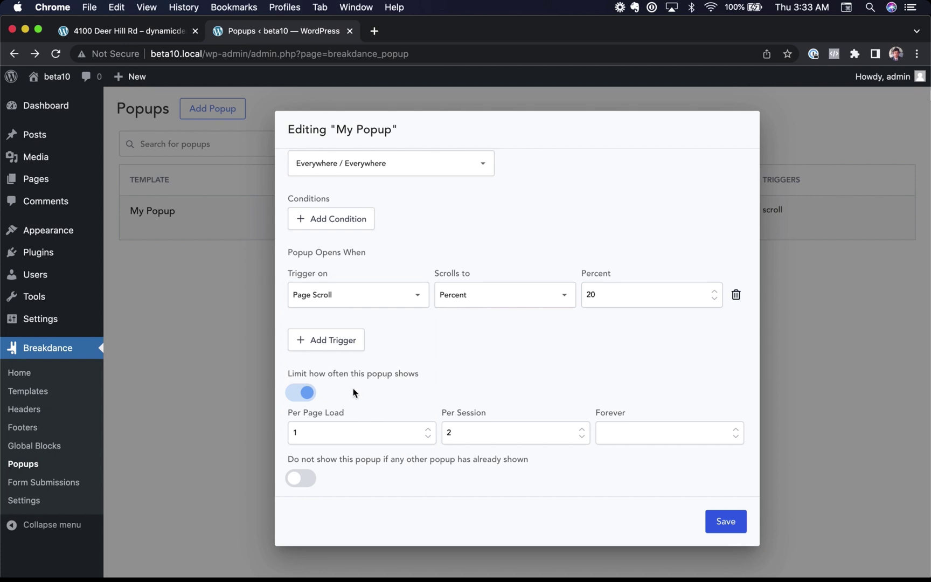
{"action": "left_click", "coordinate": [808, 324]}
{"action": "left_click", "coordinate": [172, 229]}
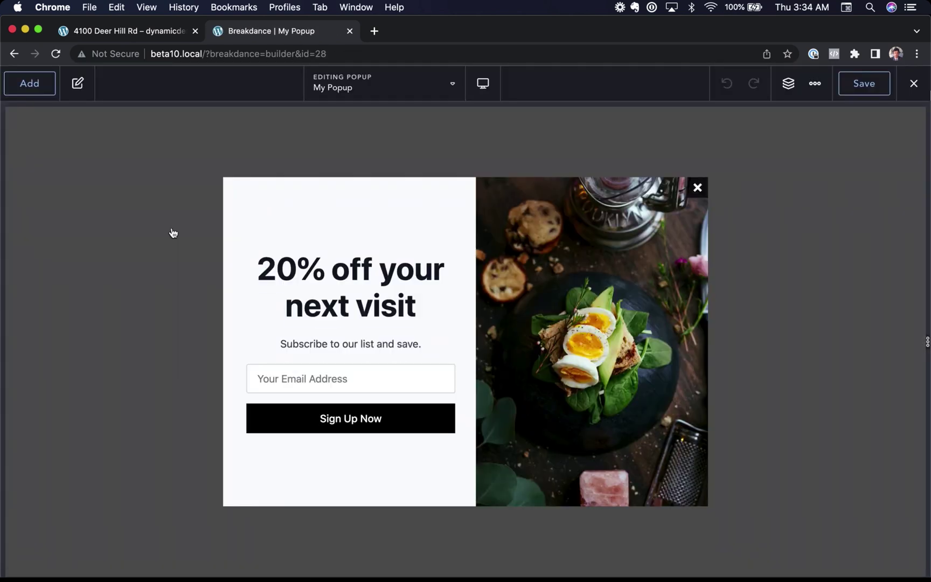
Select the popup's column, '20% off your next visit' heading, subscribe text and email signup form
{"action": "left_click", "coordinate": [407, 234]}
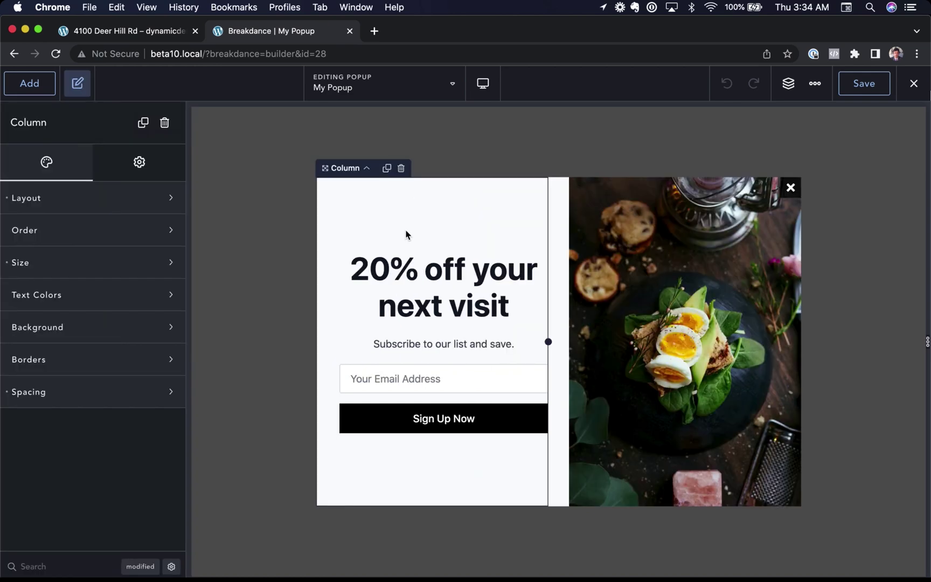
{"action": "left_click", "coordinate": [443, 294]}
{"action": "left_click", "coordinate": [443, 348]}
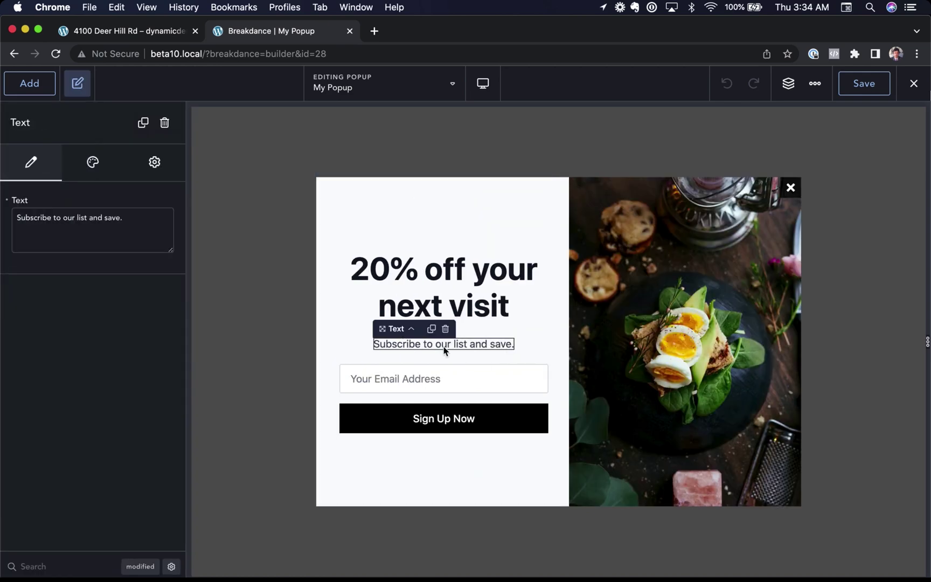
{"action": "left_click", "coordinate": [454, 399]}
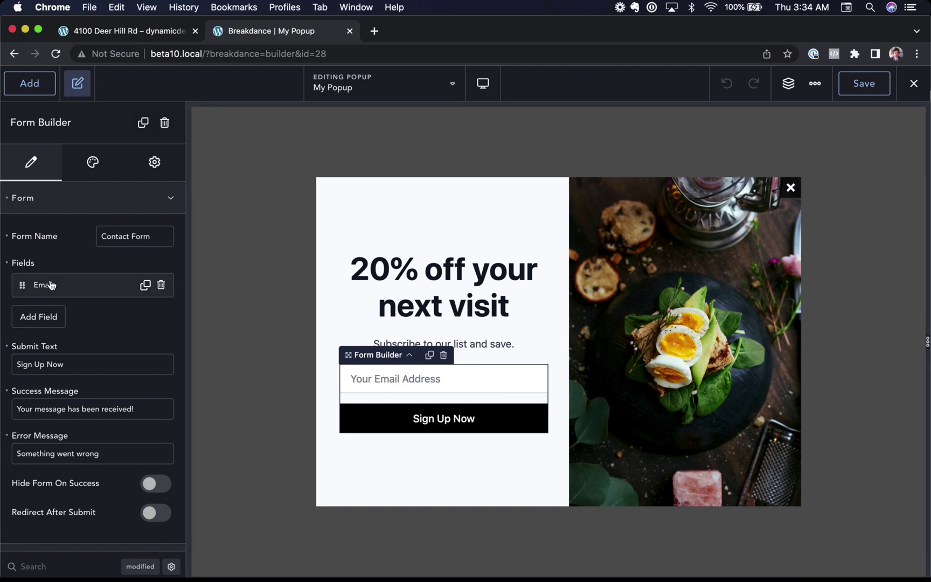
{"action": "left_click", "coordinate": [71, 200]}
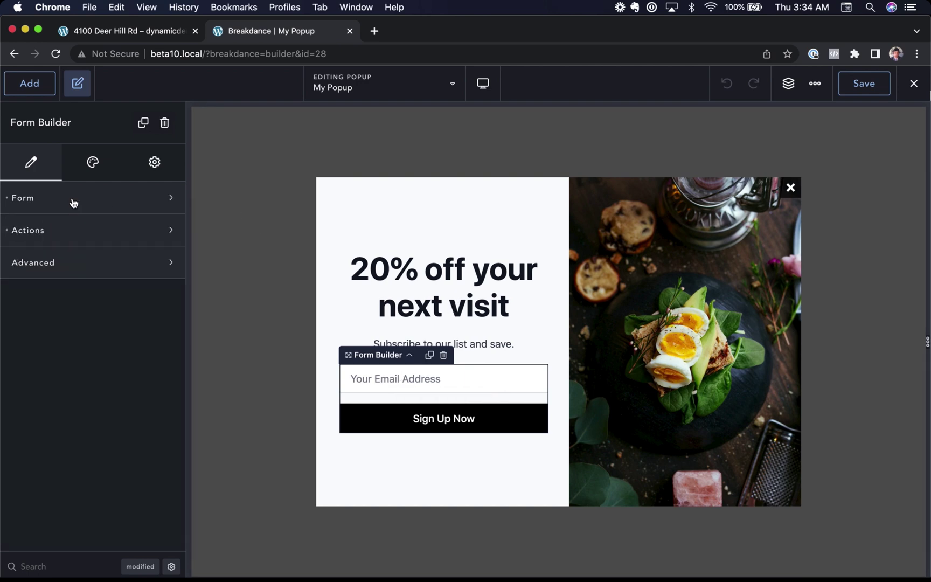
Browse the form's Actions After Submission list, leaving only Email and Store Submission enabled
{"action": "left_click", "coordinate": [39, 235]}
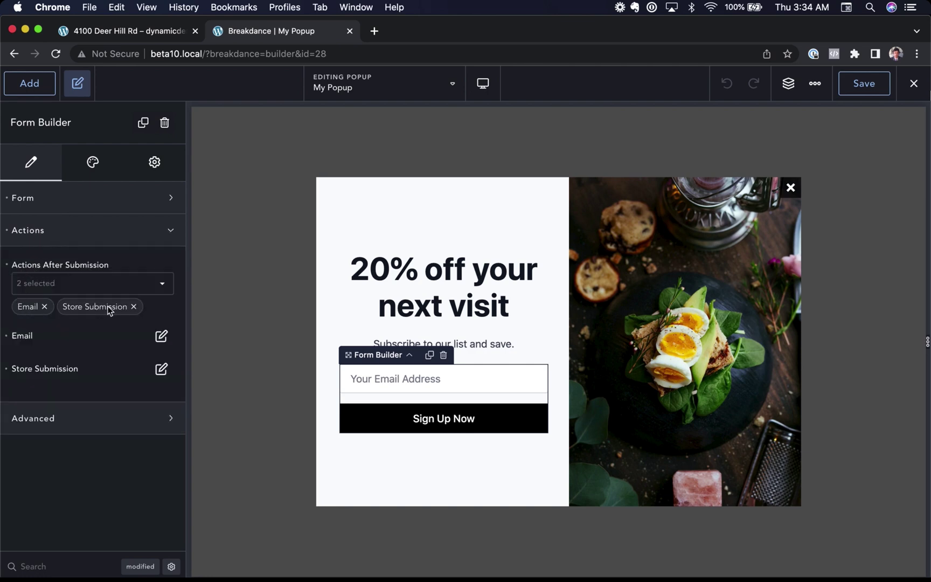
{"action": "left_click", "coordinate": [152, 293]}
{"action": "scroll", "coordinate": [108, 318], "scroll_direction": "up", "scroll_amount": 3}
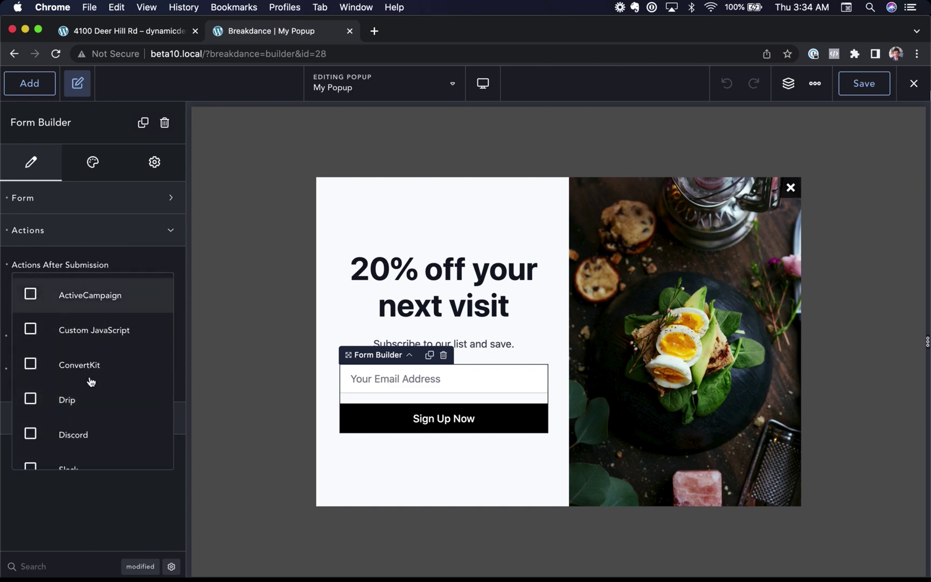
{"action": "scroll", "coordinate": [86, 365], "scroll_direction": "down", "scroll_amount": 1}
{"action": "scroll", "coordinate": [82, 395], "scroll_direction": "down", "scroll_amount": 4}
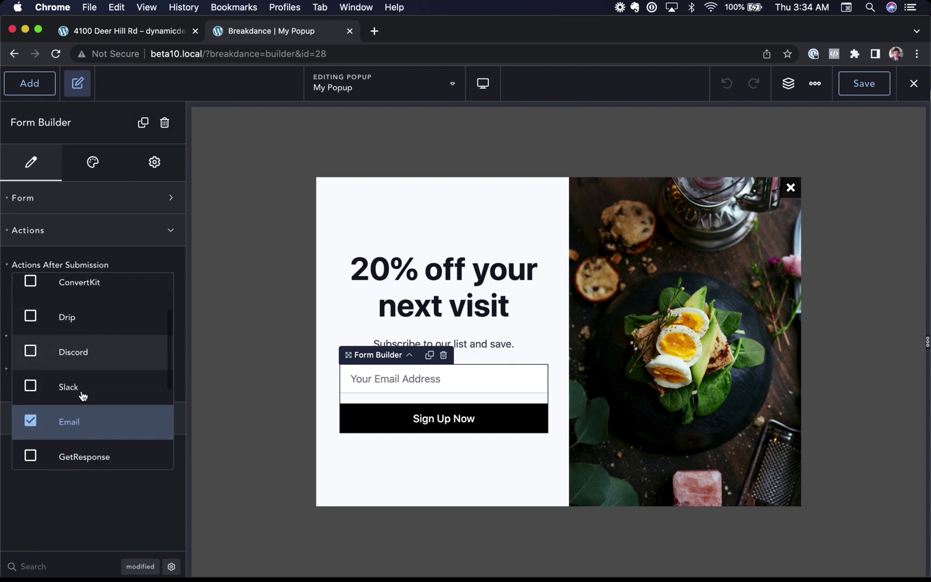
{"action": "scroll", "coordinate": [94, 415], "scroll_direction": "down", "scroll_amount": 1}
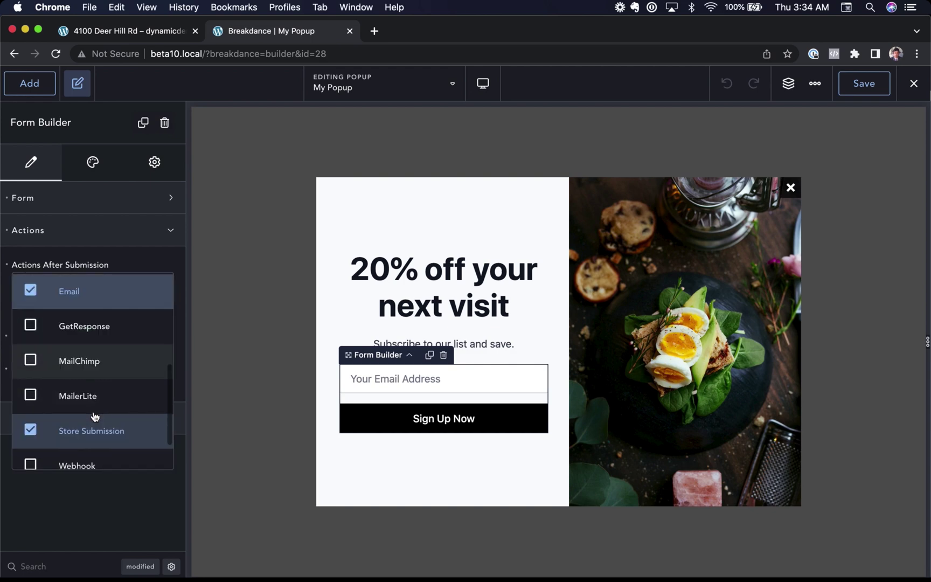
{"action": "scroll", "coordinate": [107, 393], "scroll_direction": "down", "scroll_amount": 1}
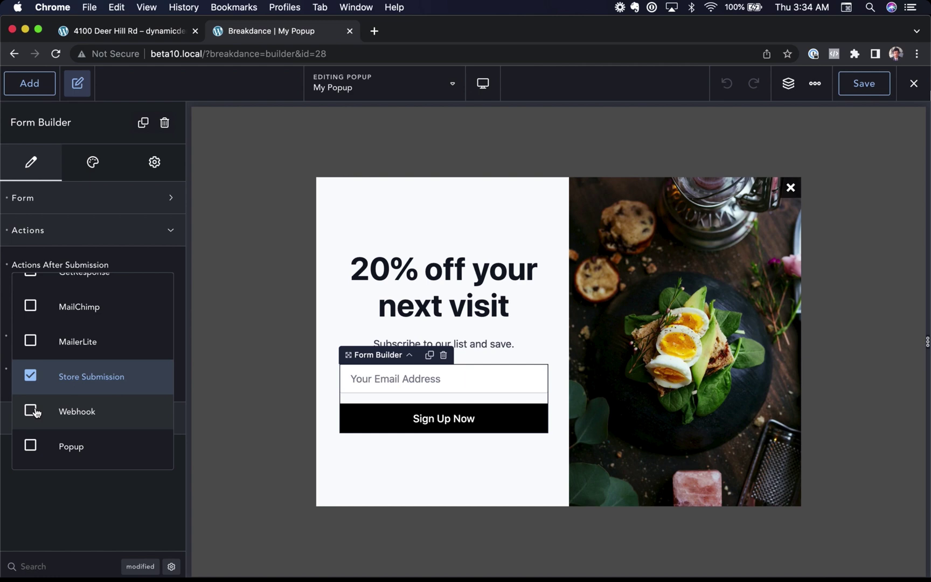
{"action": "left_click", "coordinate": [139, 261]}
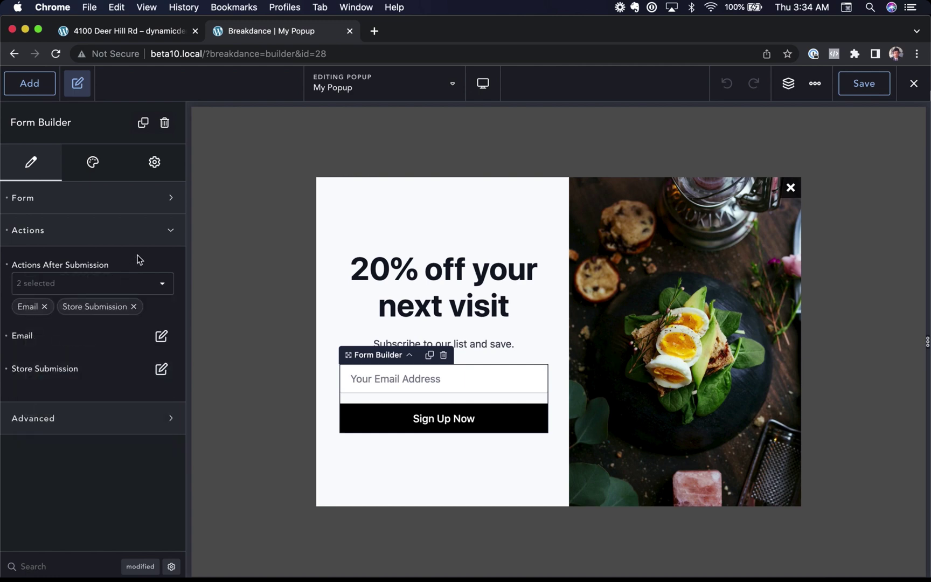
{"action": "left_click", "coordinate": [112, 206]}
Expand the Email field and browse the available field types, keeping its type as Email
{"action": "left_click", "coordinate": [87, 281]}
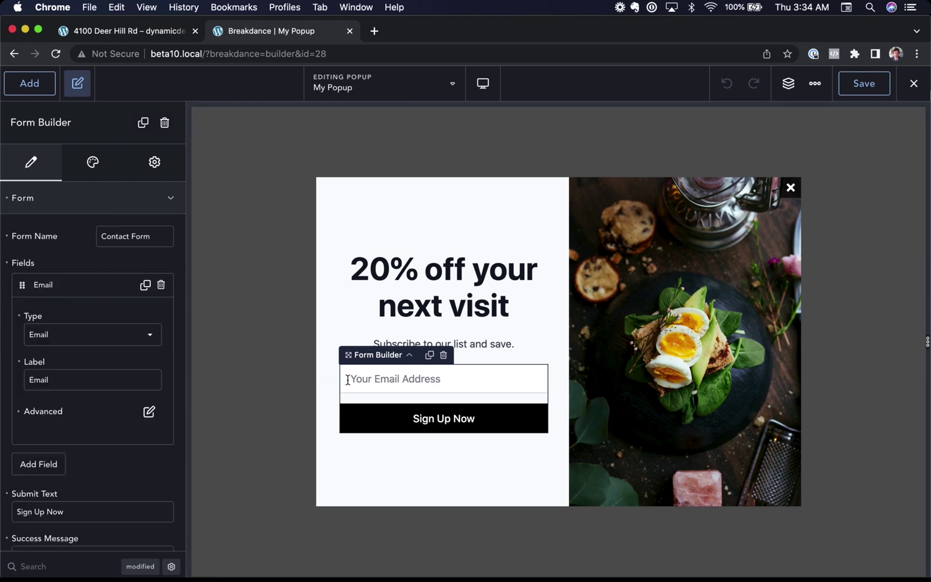
{"action": "left_click", "coordinate": [57, 334]}
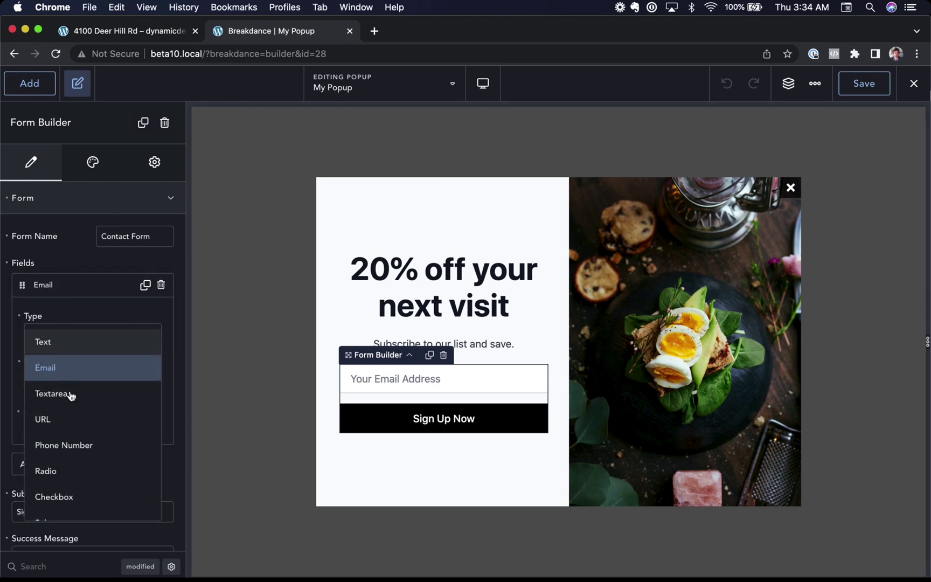
{"action": "scroll", "coordinate": [81, 410], "scroll_direction": "down", "scroll_amount": 4}
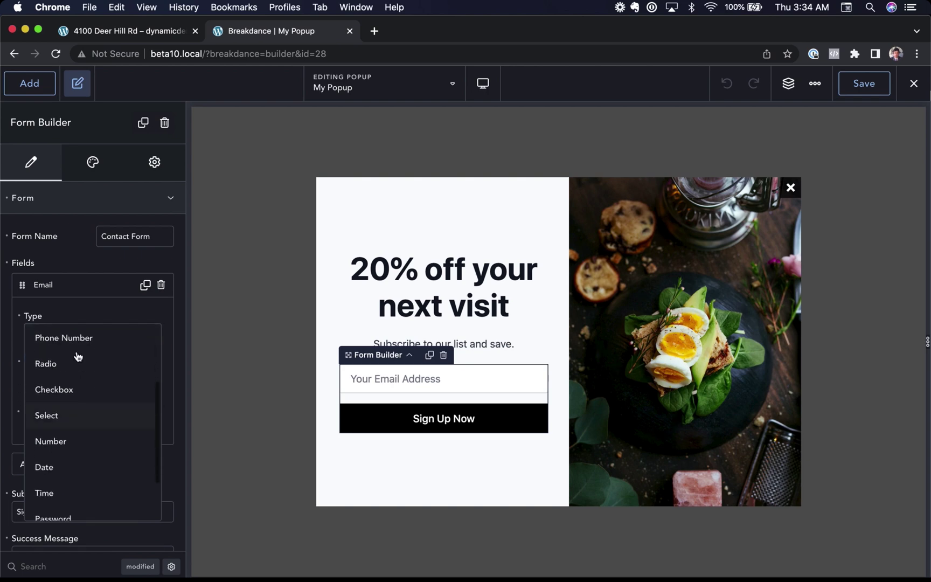
{"action": "scroll", "coordinate": [72, 441], "scroll_direction": "down", "scroll_amount": 3}
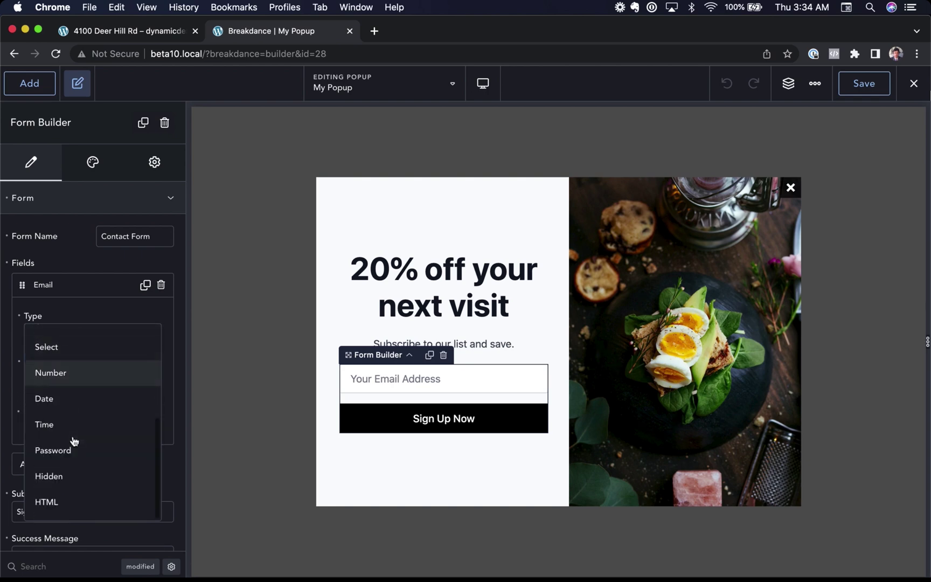
{"action": "left_click", "coordinate": [115, 307]}
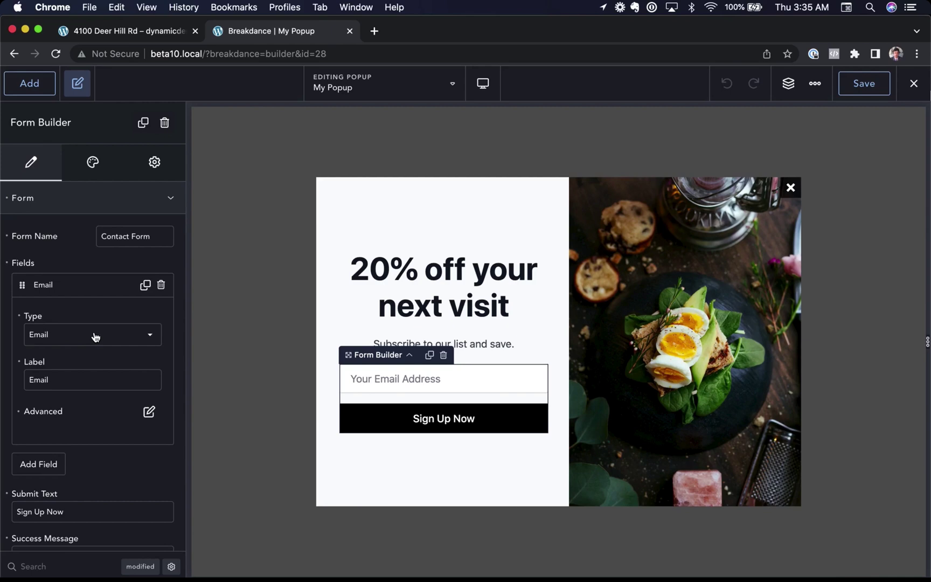
{"action": "left_click", "coordinate": [80, 336]}
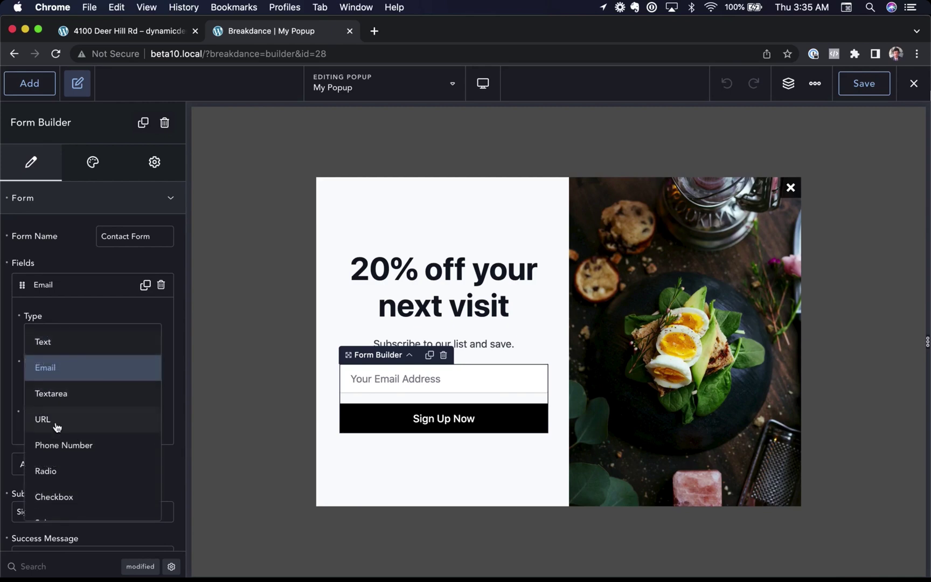
{"action": "scroll", "coordinate": [82, 415], "scroll_direction": "down", "scroll_amount": 3}
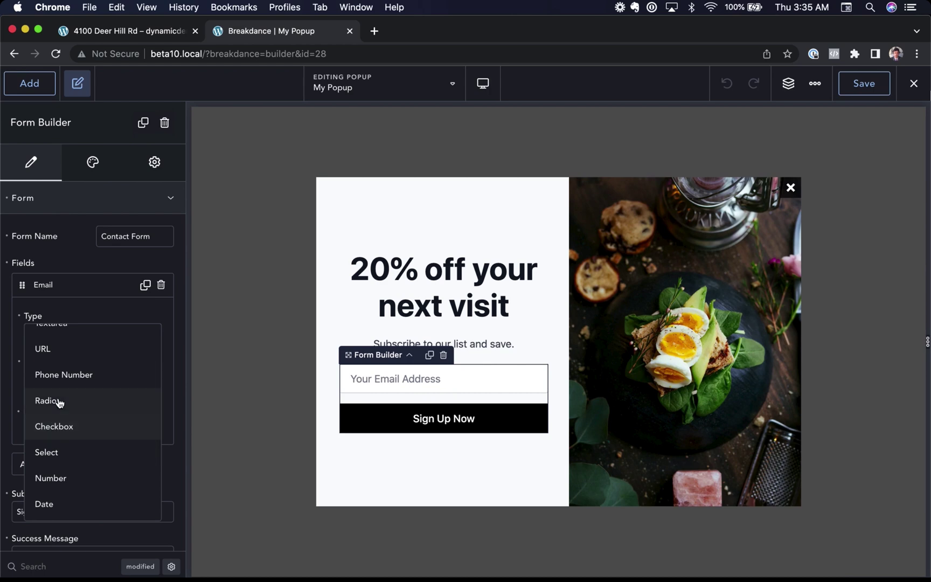
{"action": "left_click", "coordinate": [139, 312]}
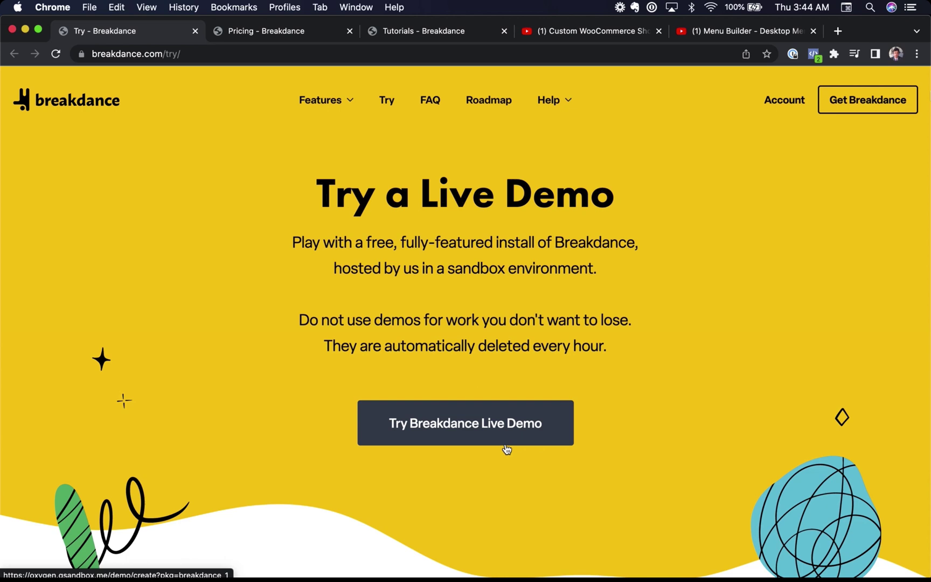
Go to the Video Tutorials page, then the WooCommerce shop page tutorial video
{"action": "left_click", "coordinate": [457, 33]}
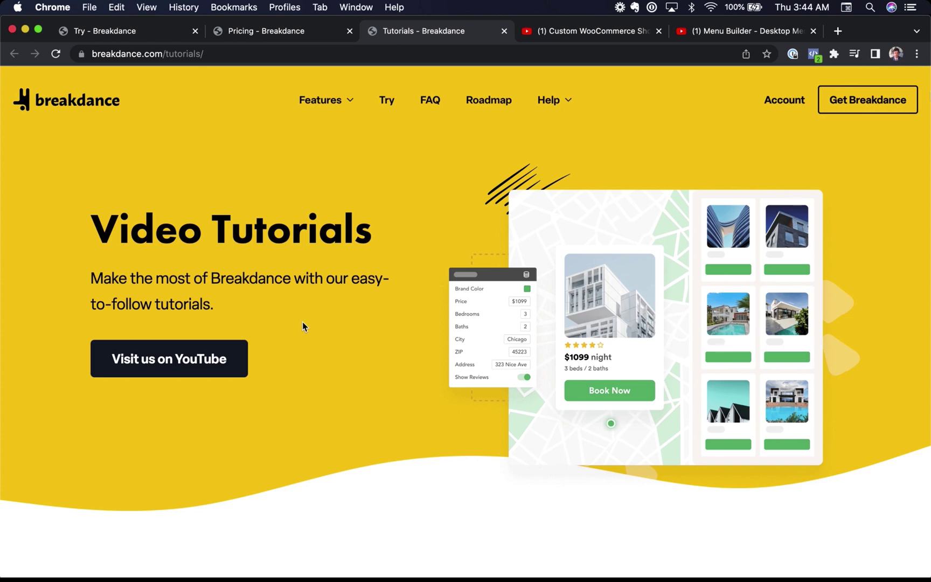
{"action": "left_click", "coordinate": [599, 33]}
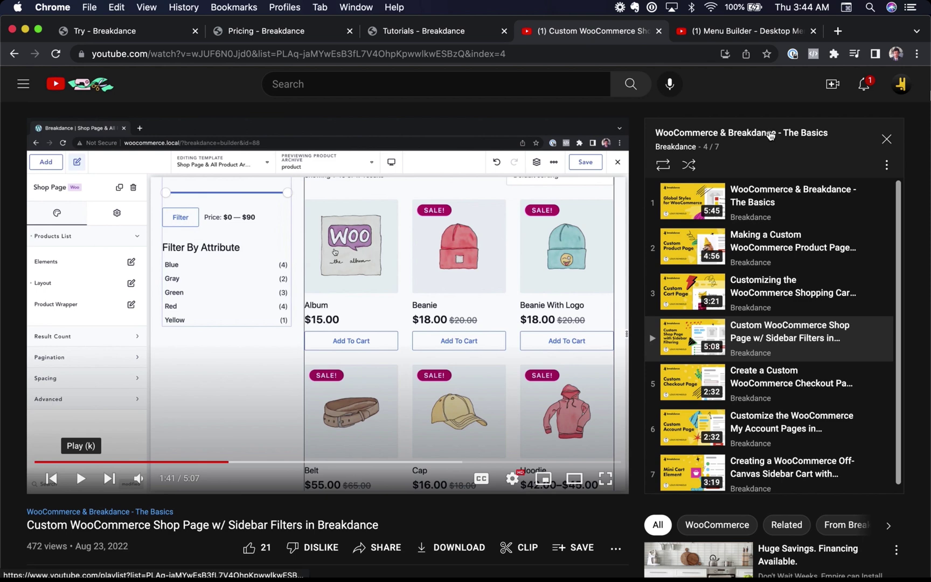
Show the 'Menu Builder - Desktop Menu Link Styling Options' YouTube tutorial
{"action": "left_click", "coordinate": [753, 37]}
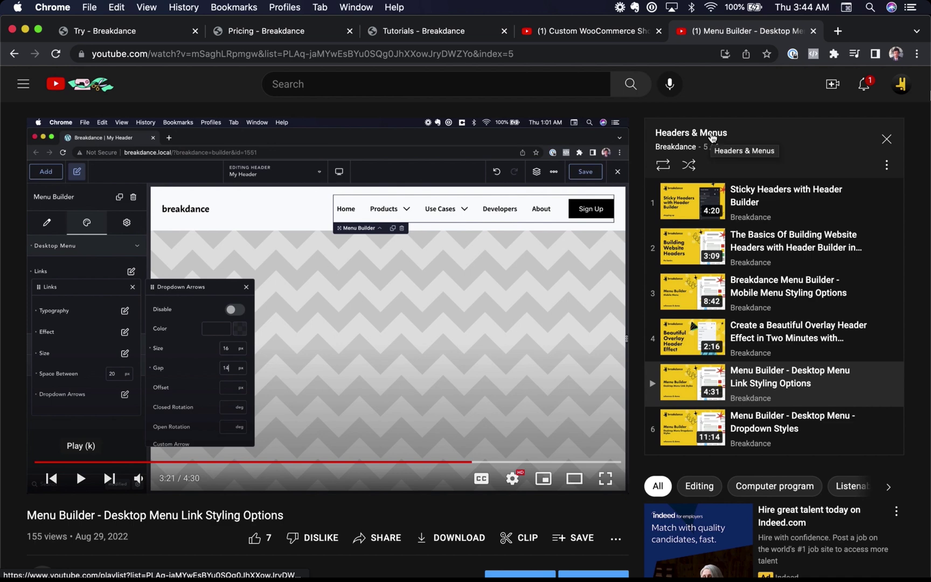
Show the Pricing page's $149 yearly plan and 60-day money-back guarantee
{"action": "left_click", "coordinate": [284, 33]}
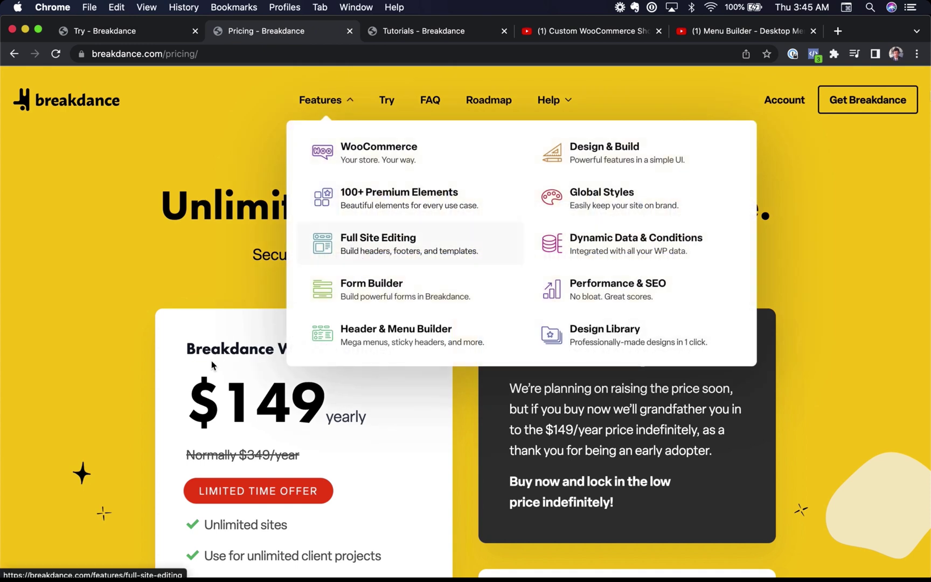
{"action": "scroll", "coordinate": [362, 419], "scroll_direction": "down", "scroll_amount": 3}
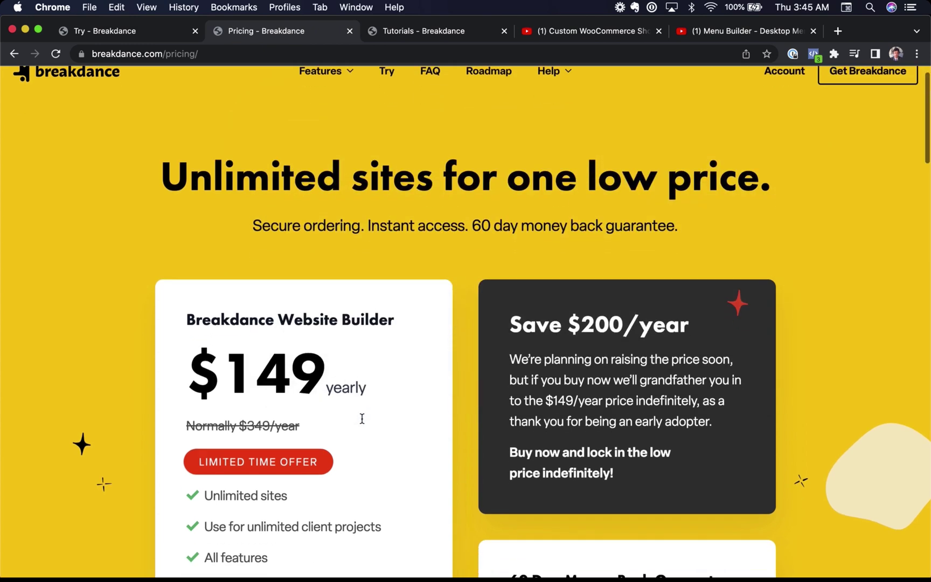
{"action": "scroll", "coordinate": [362, 419], "scroll_direction": "down", "scroll_amount": 1}
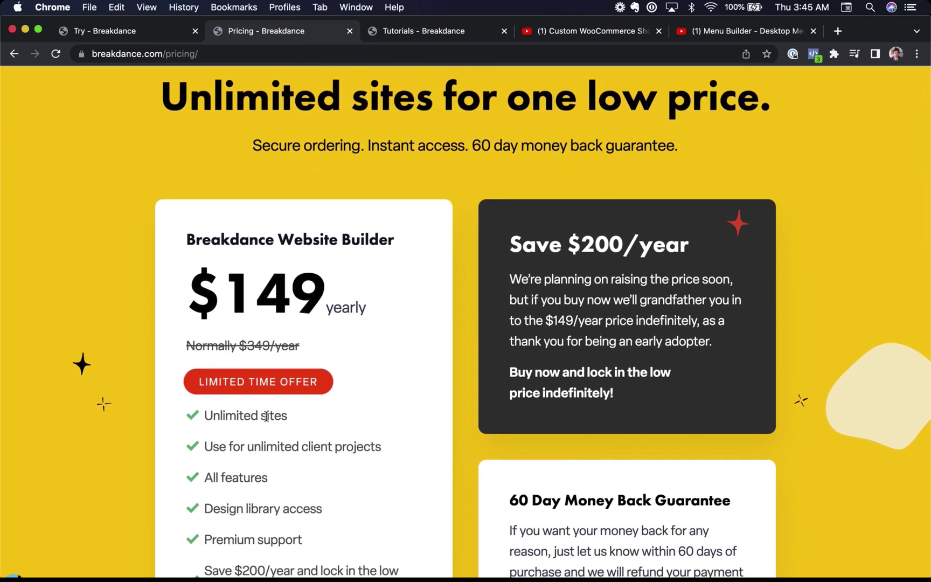
{"action": "scroll", "coordinate": [341, 465], "scroll_direction": "down", "scroll_amount": 2}
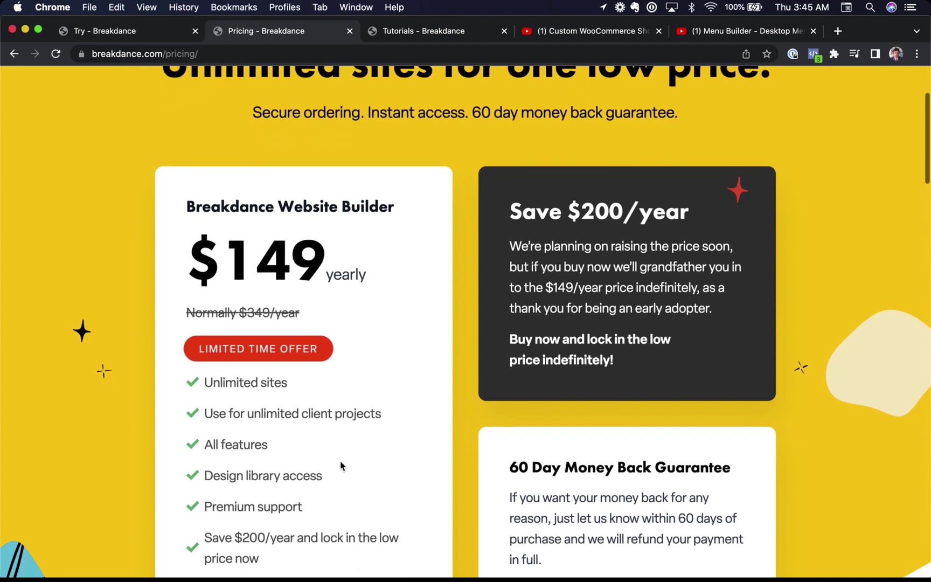
{"action": "scroll", "coordinate": [341, 466], "scroll_direction": "down", "scroll_amount": 1}
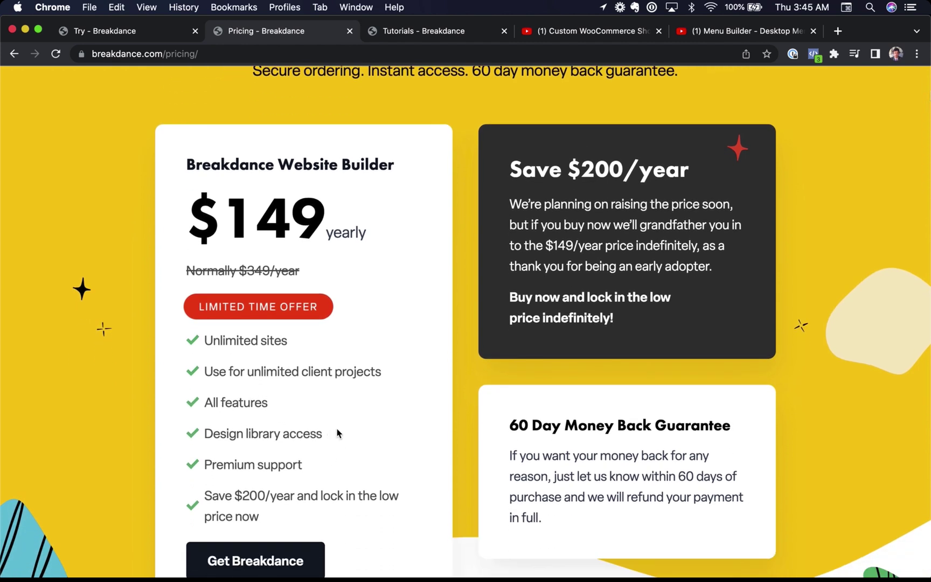
{"action": "scroll", "coordinate": [338, 434], "scroll_direction": "up", "scroll_amount": 7}
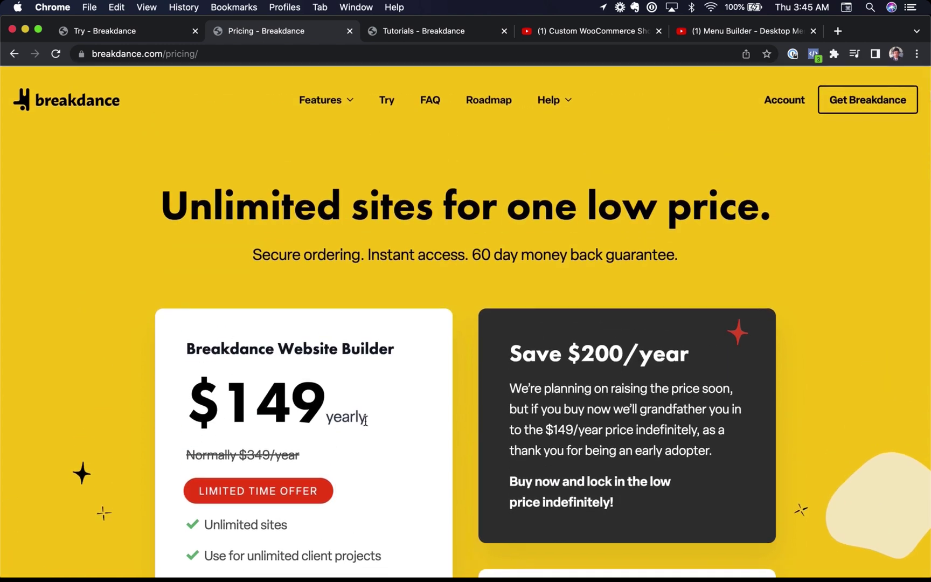